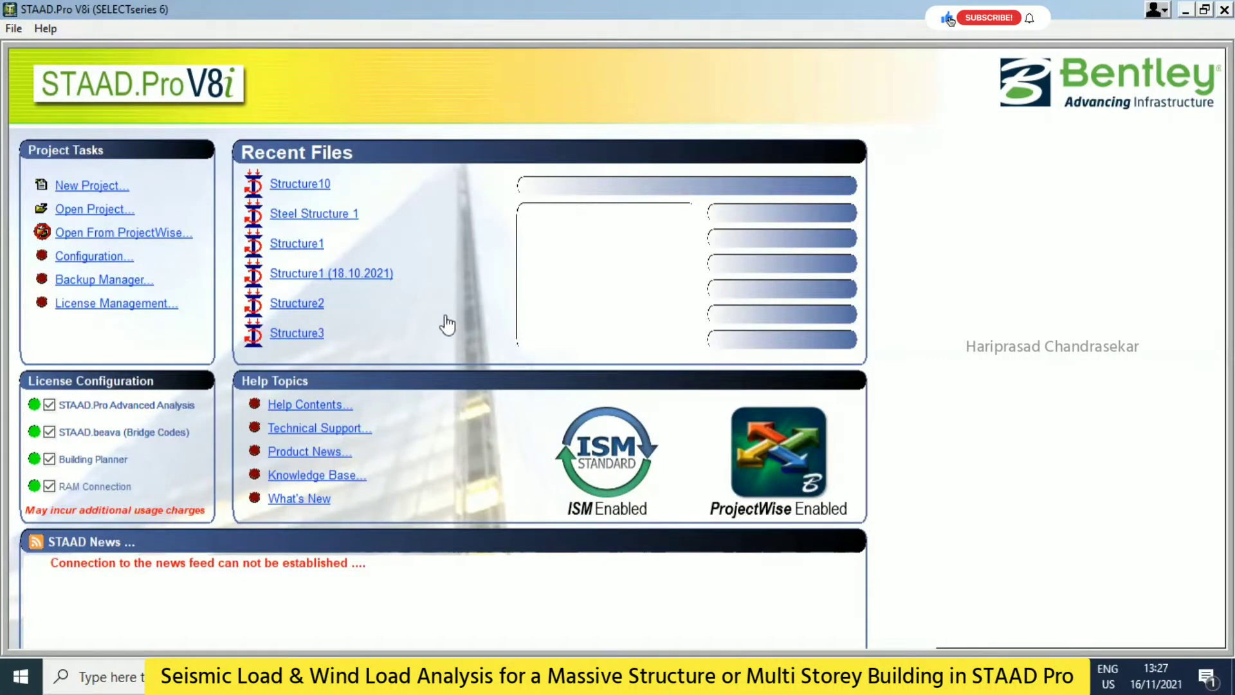
- Create a new Space model named "Siesmic Analysis 2" and start it with the Structure Wizard
click(111, 187)
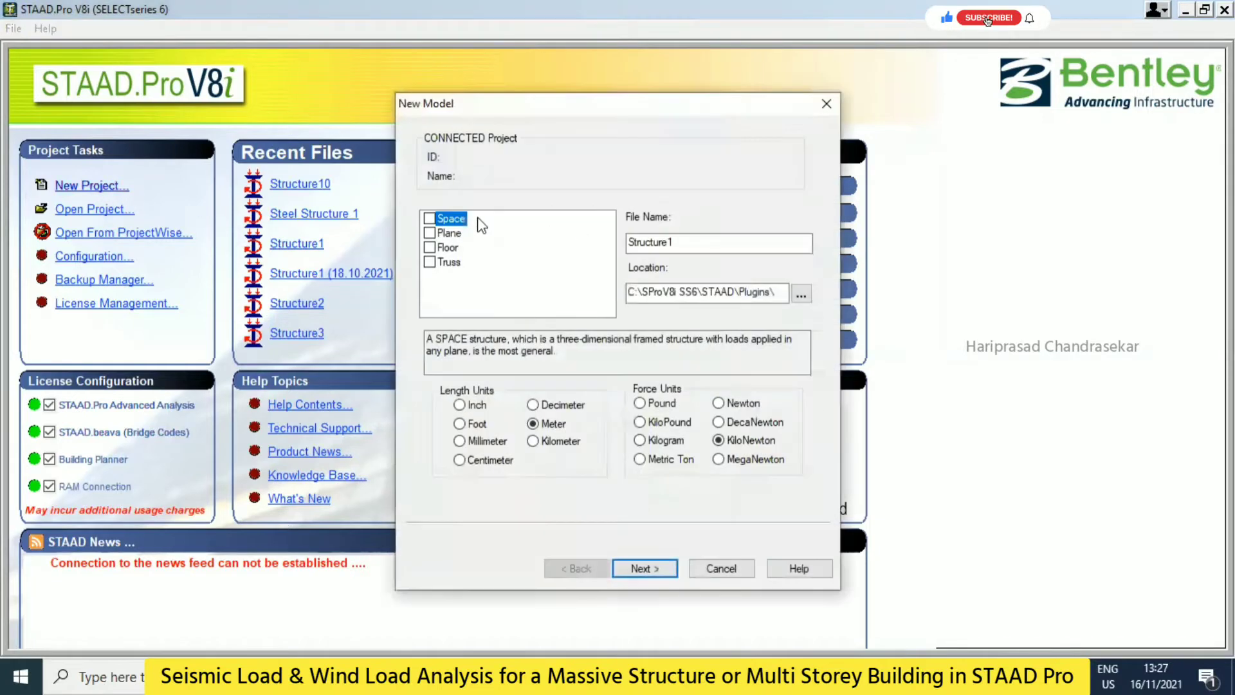
click(715, 243)
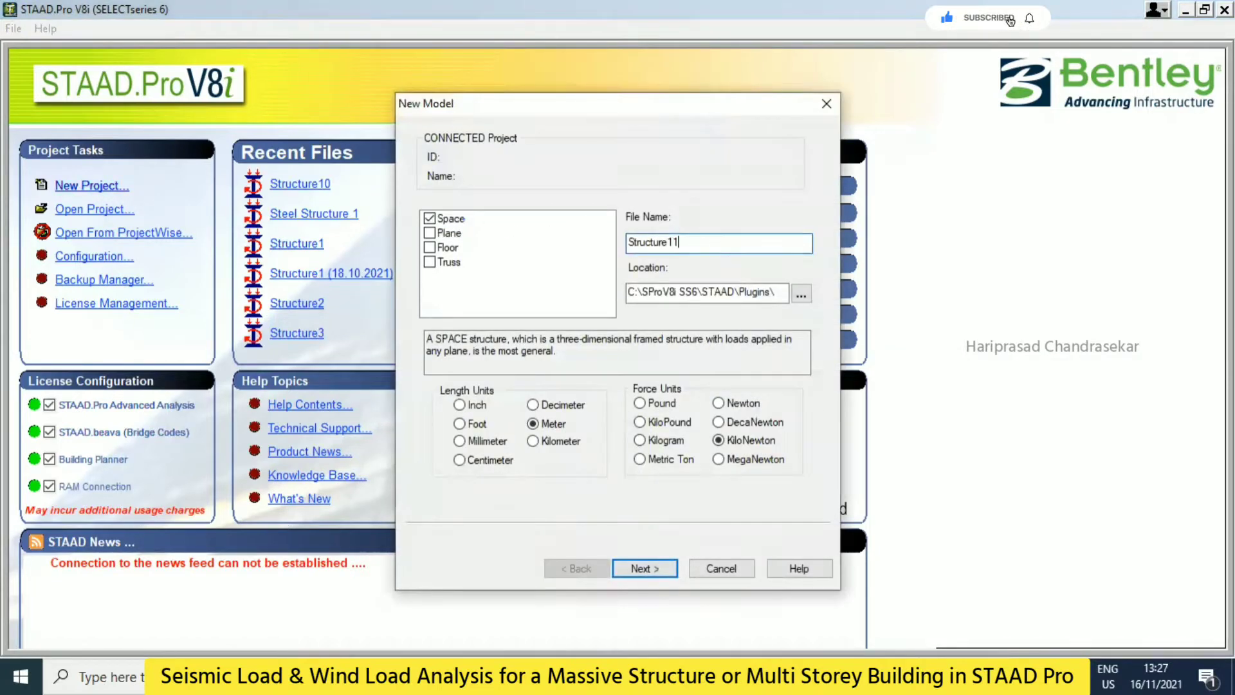
drag(686, 245, 514, 260)
text(Siesmic Analysis 2)
click(639, 570)
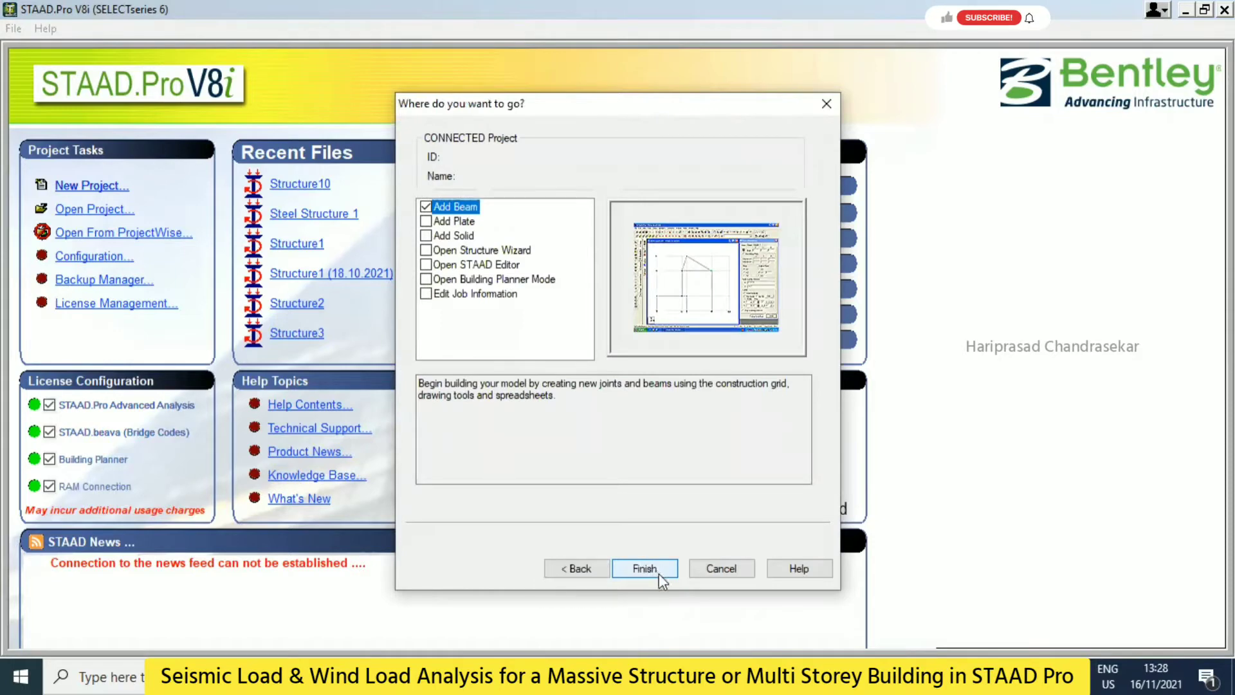
click(464, 250)
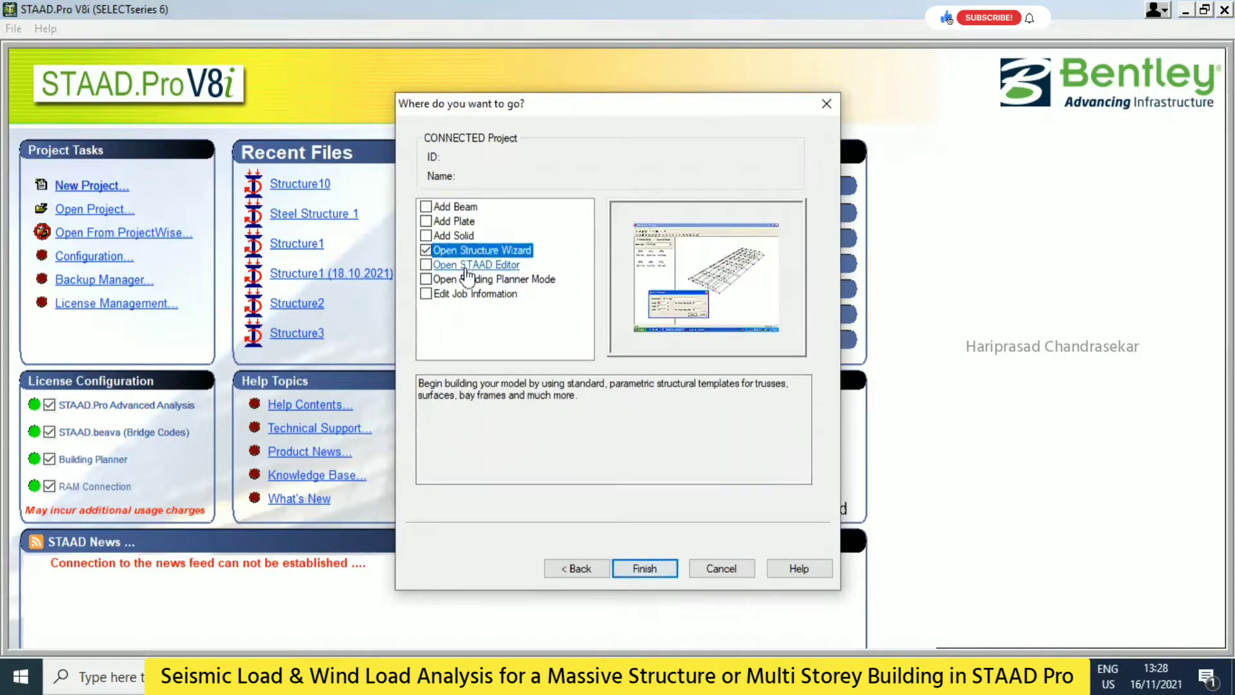
click(645, 568)
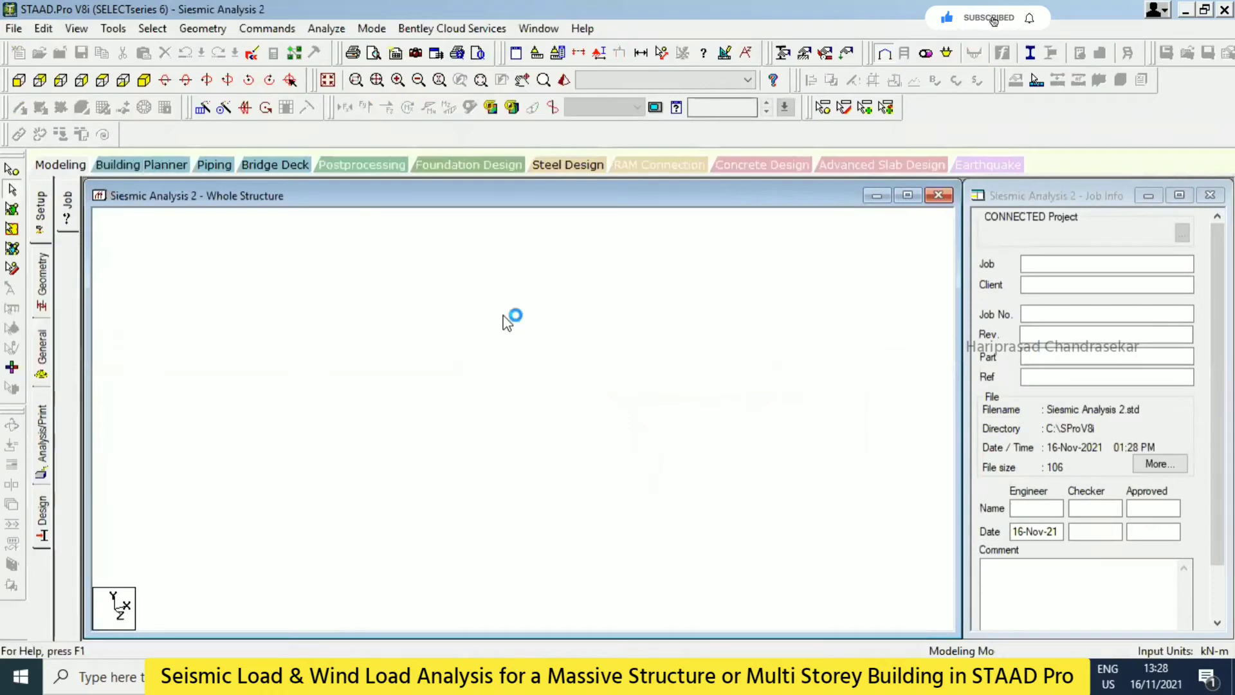
- Insert the Bay Frame prototype from the Frame Models in the Structure Wizard
click(245, 256)
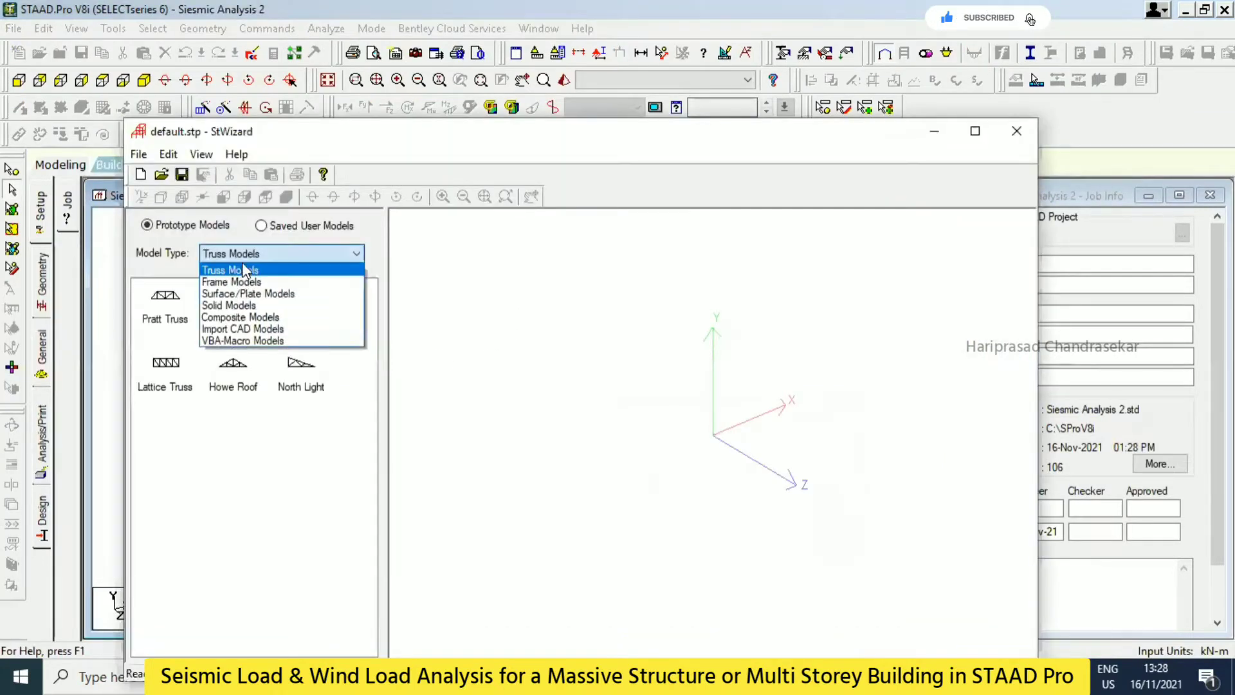
click(243, 282)
drag(165, 297, 722, 474)
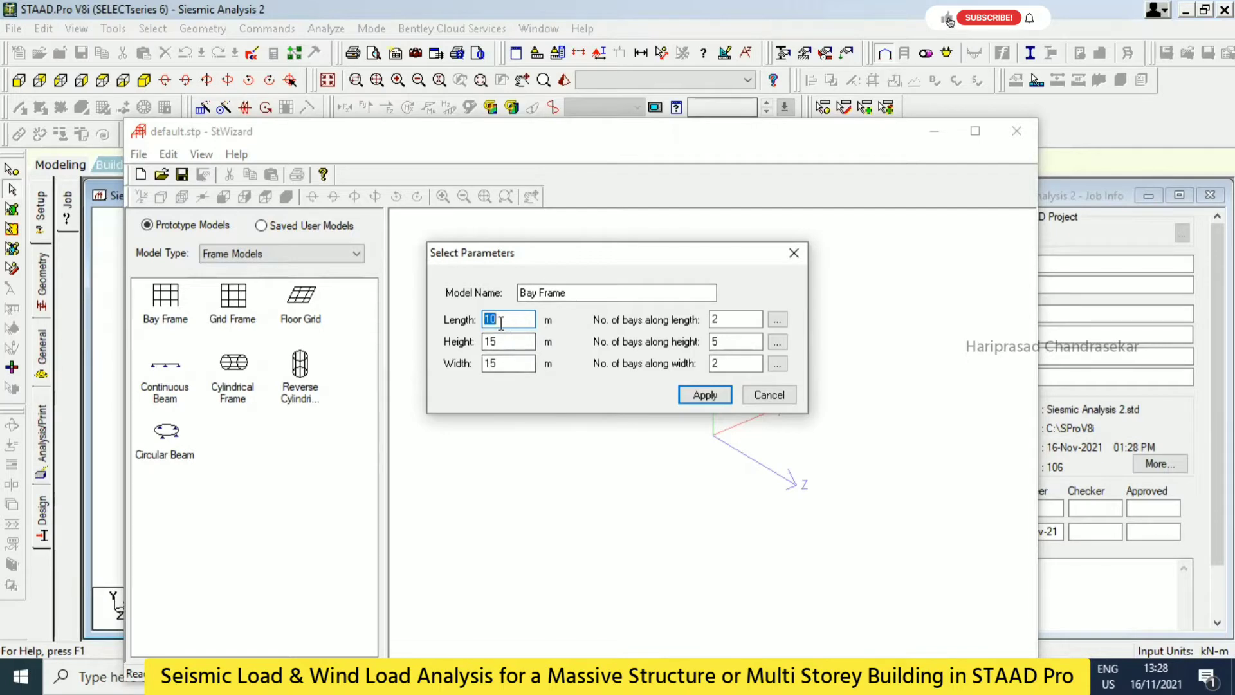
click(504, 362)
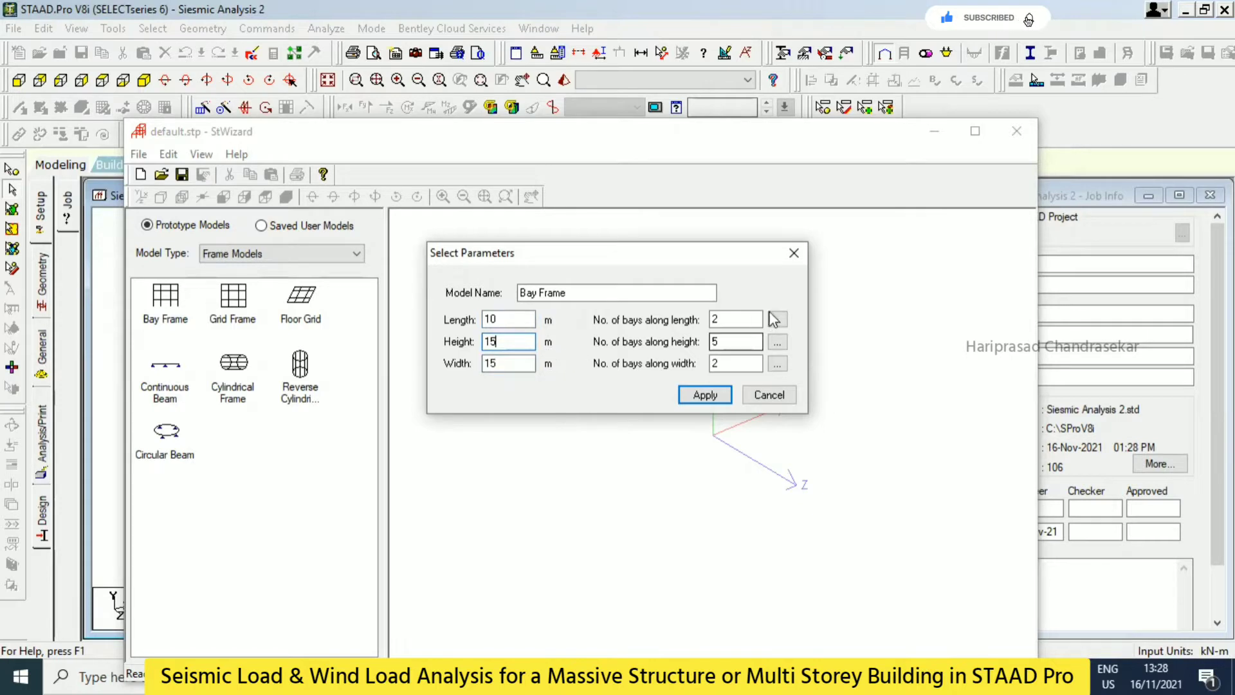
click(736, 363)
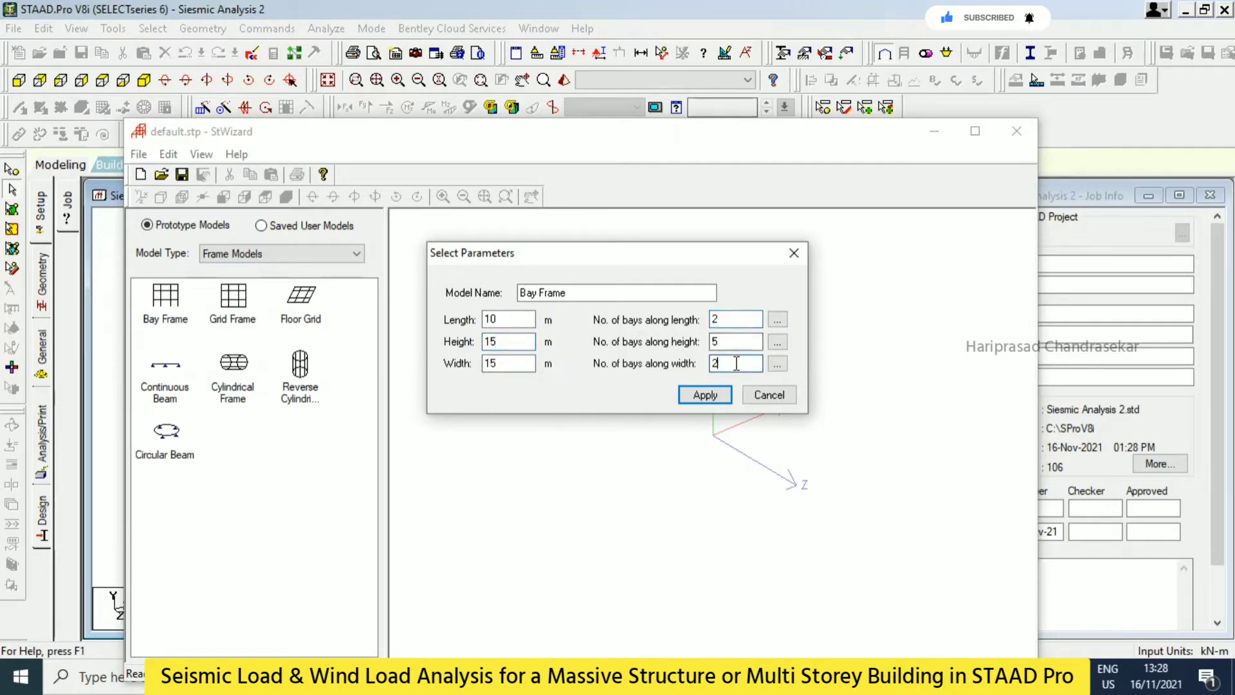
click(519, 342)
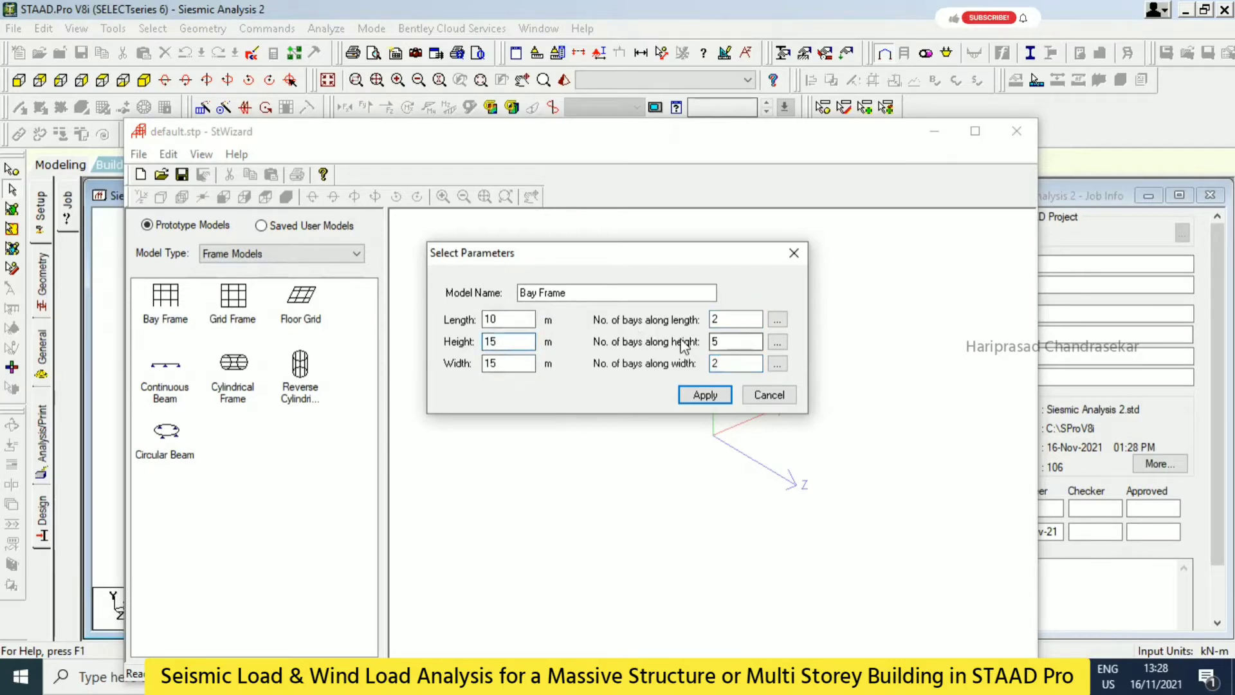
click(740, 342)
text(5)
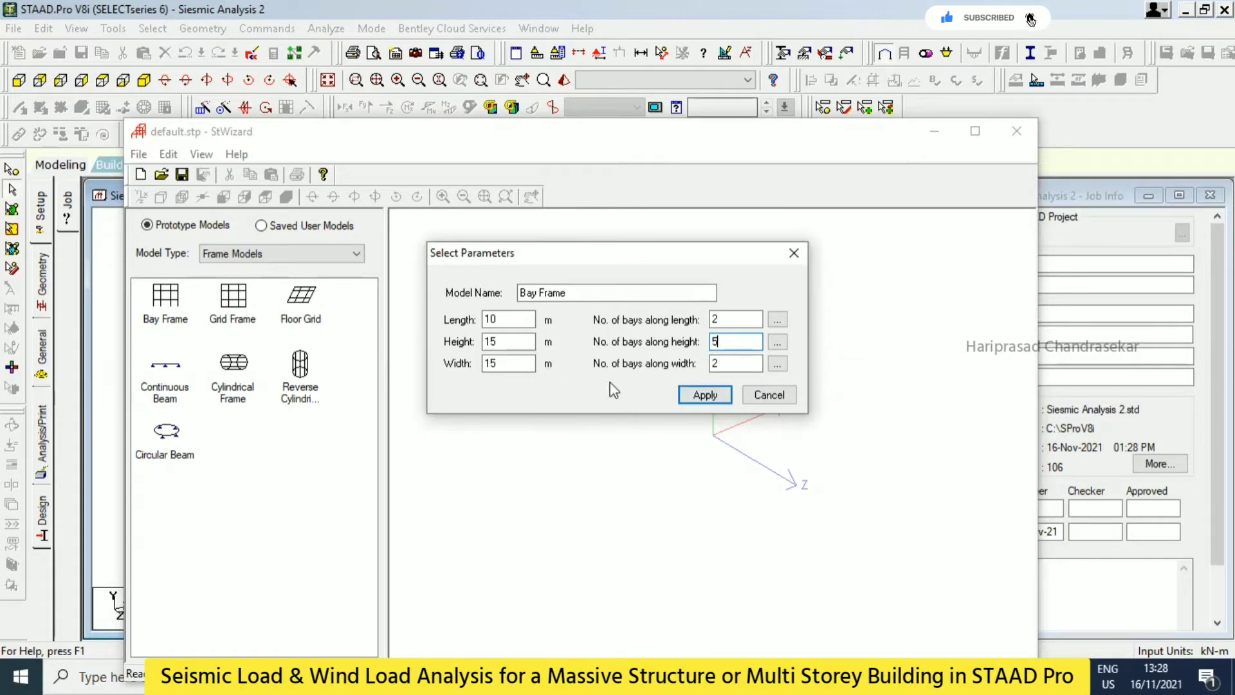
- Set the bay frame to length 15 m and height 30 m, with 5 bays along length, 10 along height and 5 along width
drag(505, 320, 465, 321)
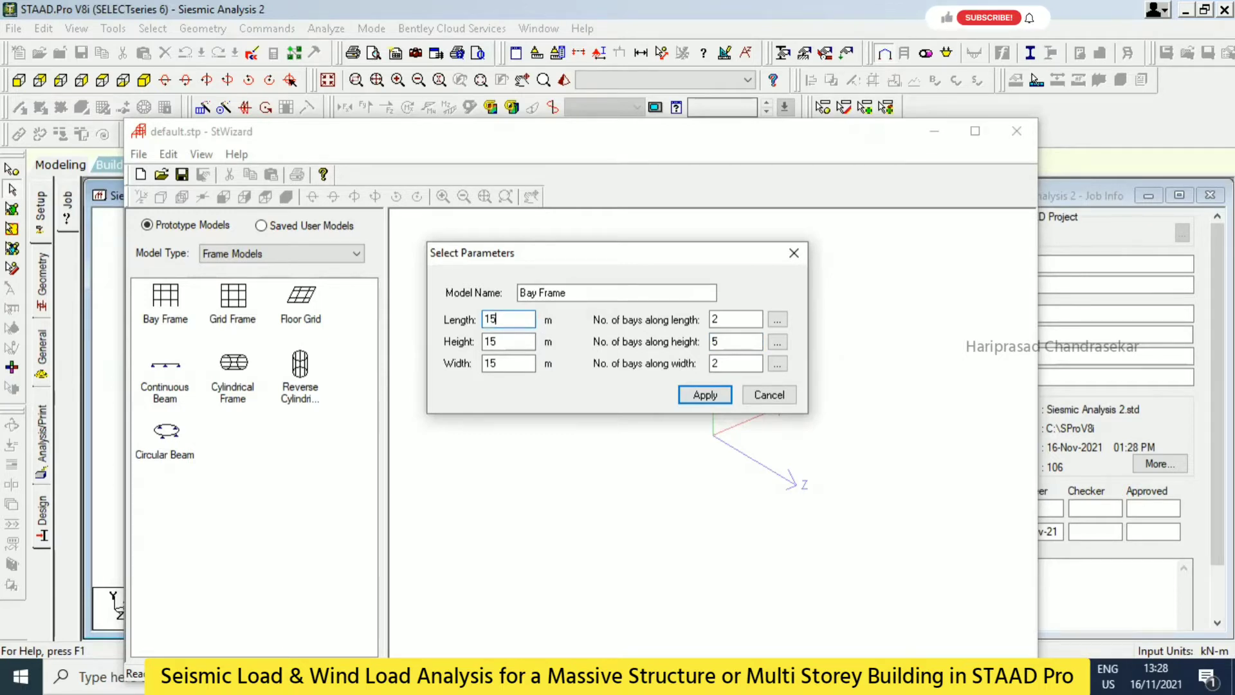
drag(512, 342, 460, 351)
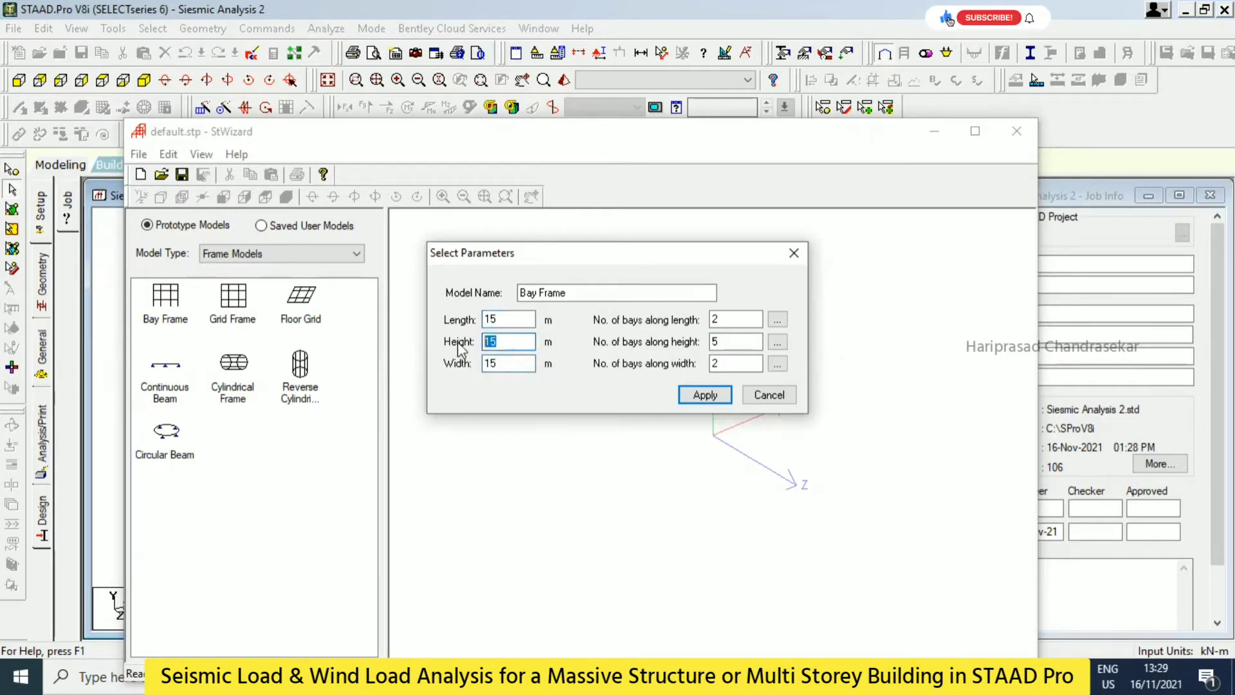
text(30)
drag(723, 320, 692, 323)
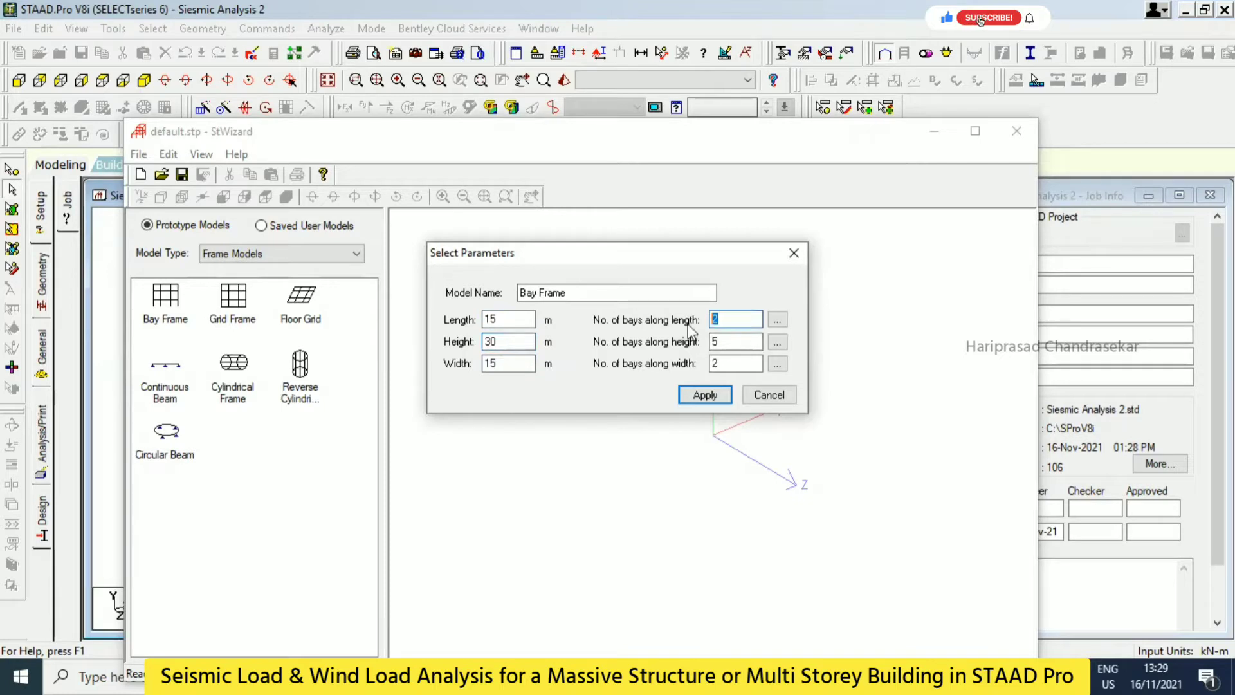
text(5)
key(Tab)
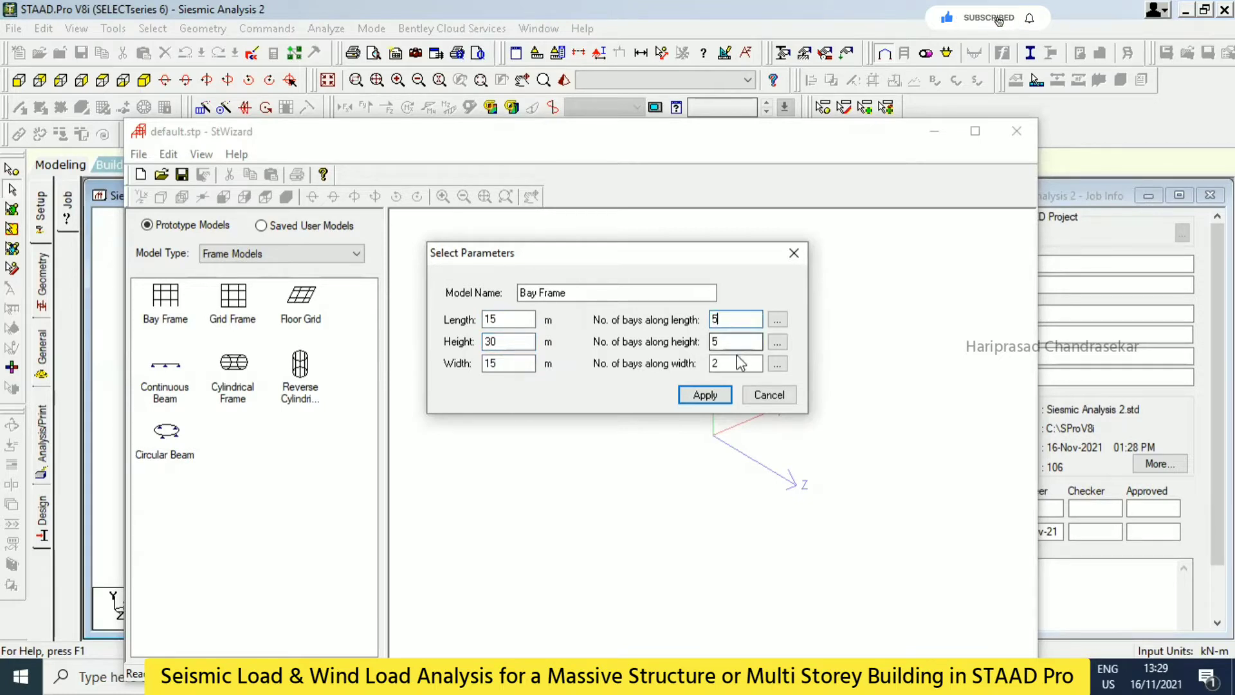
key(Tab)
text(5)
double_click(739, 344)
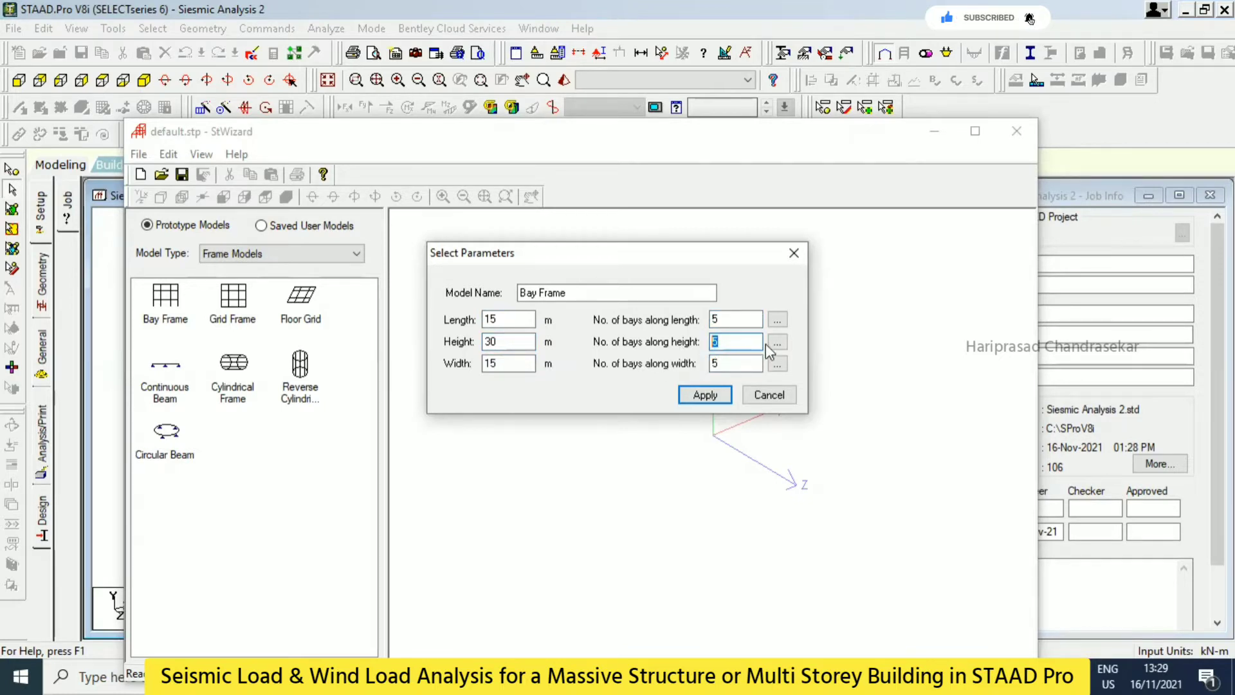
text(10)
- Check the individual bay spacings along the frame's length, width and height
click(777, 320)
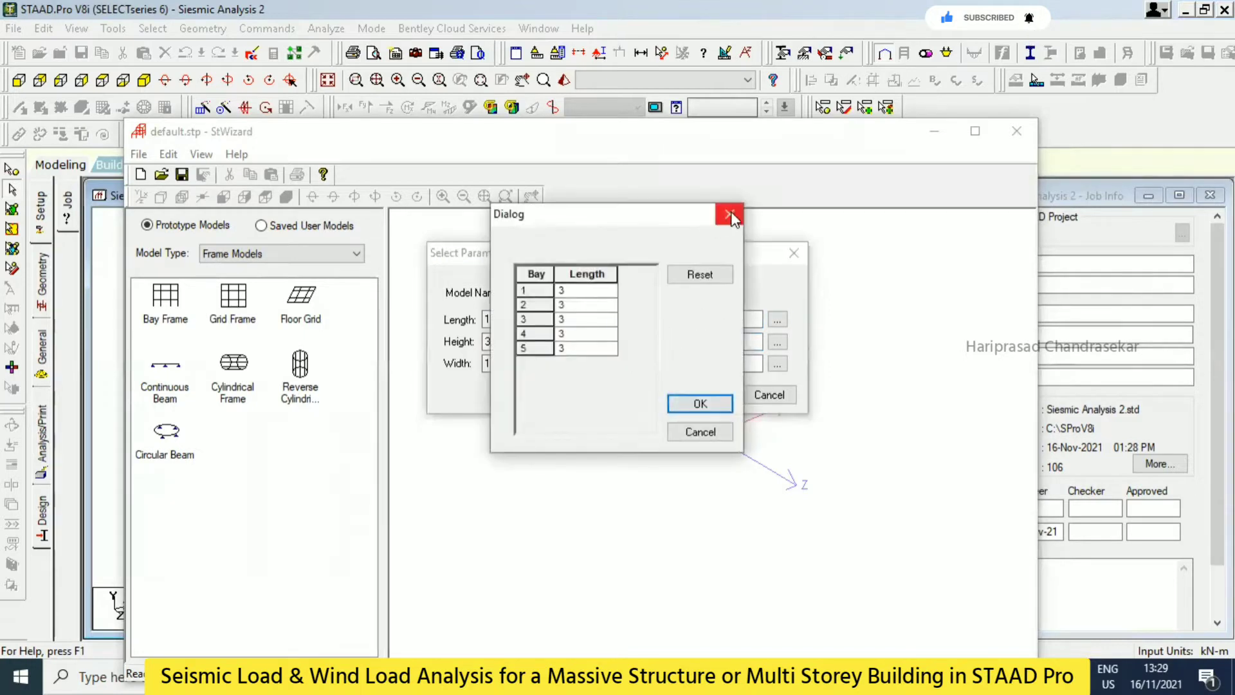
click(729, 213)
click(777, 364)
click(729, 214)
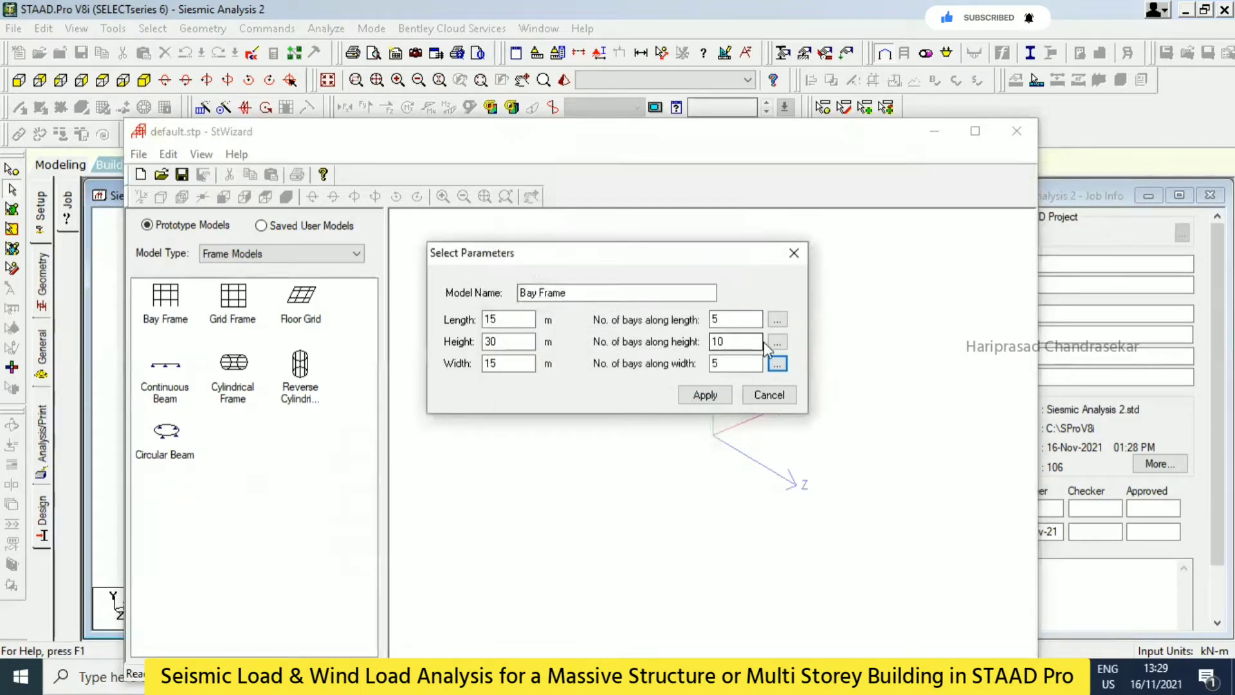
click(778, 343)
click(729, 213)
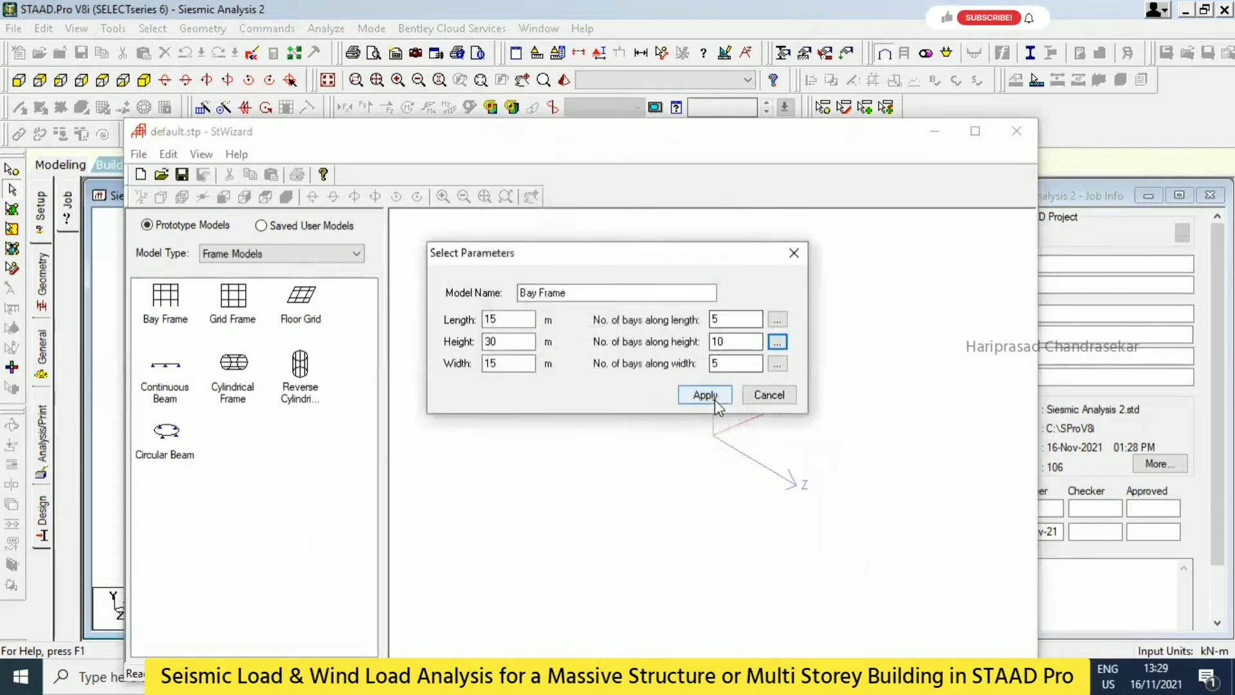
- Generate the bay frame and transfer it from the wizard into the STAAD.Pro model
click(706, 395)
drag(712, 400, 994, 200)
click(1016, 131)
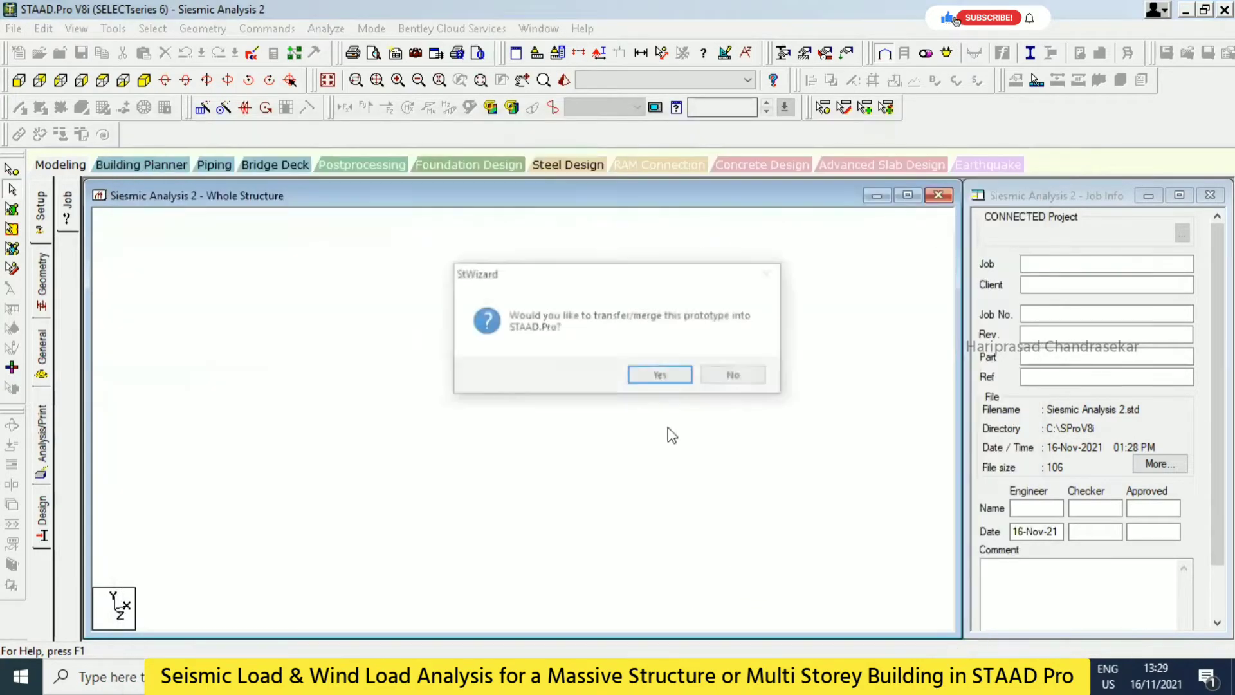
click(661, 378)
click(708, 259)
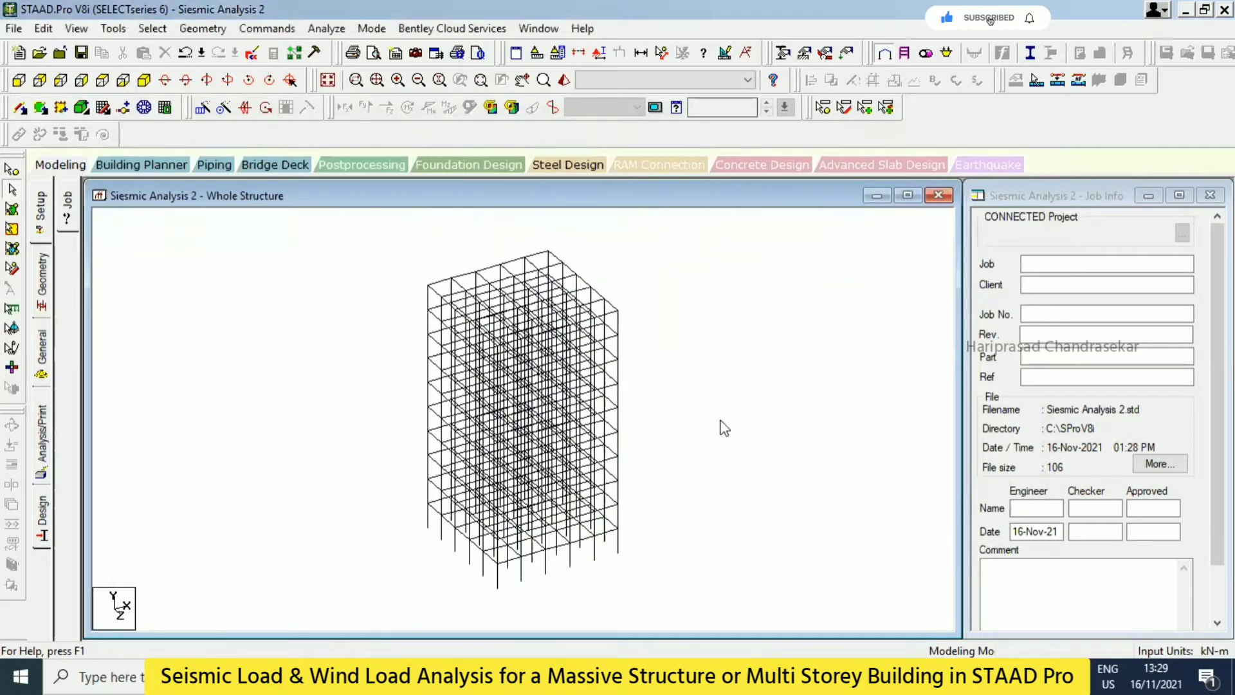
- Create a fixed support definition for the structure
click(49, 383)
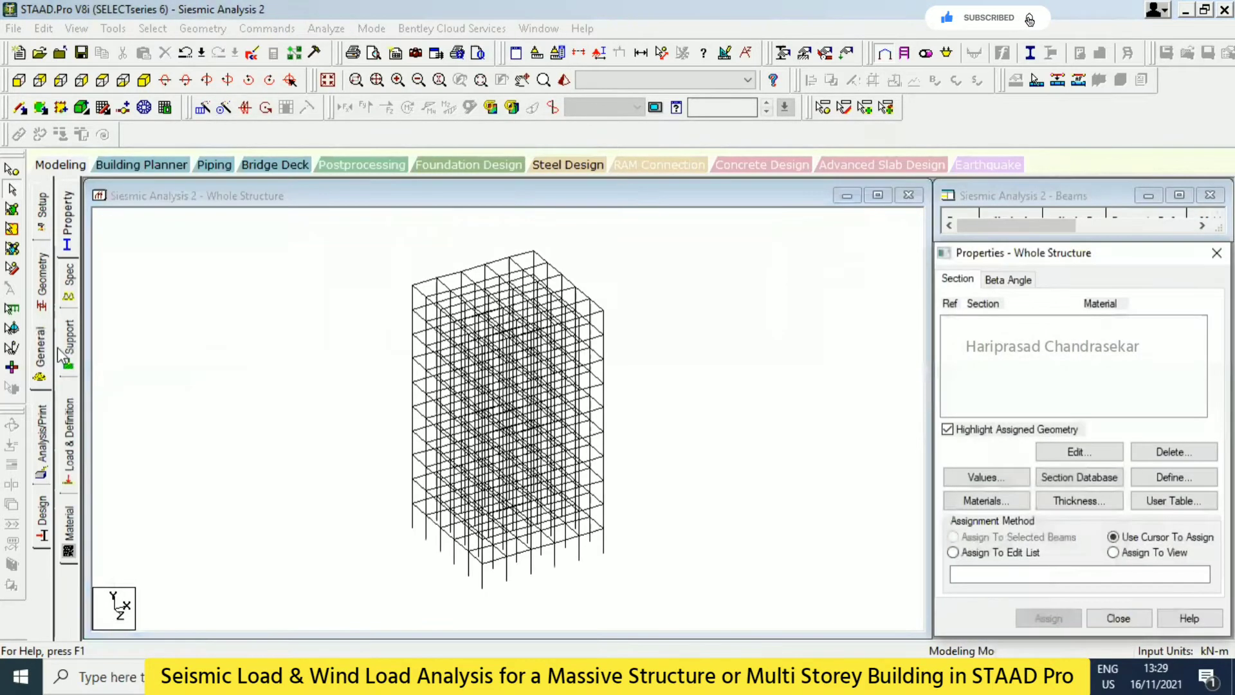
click(72, 338)
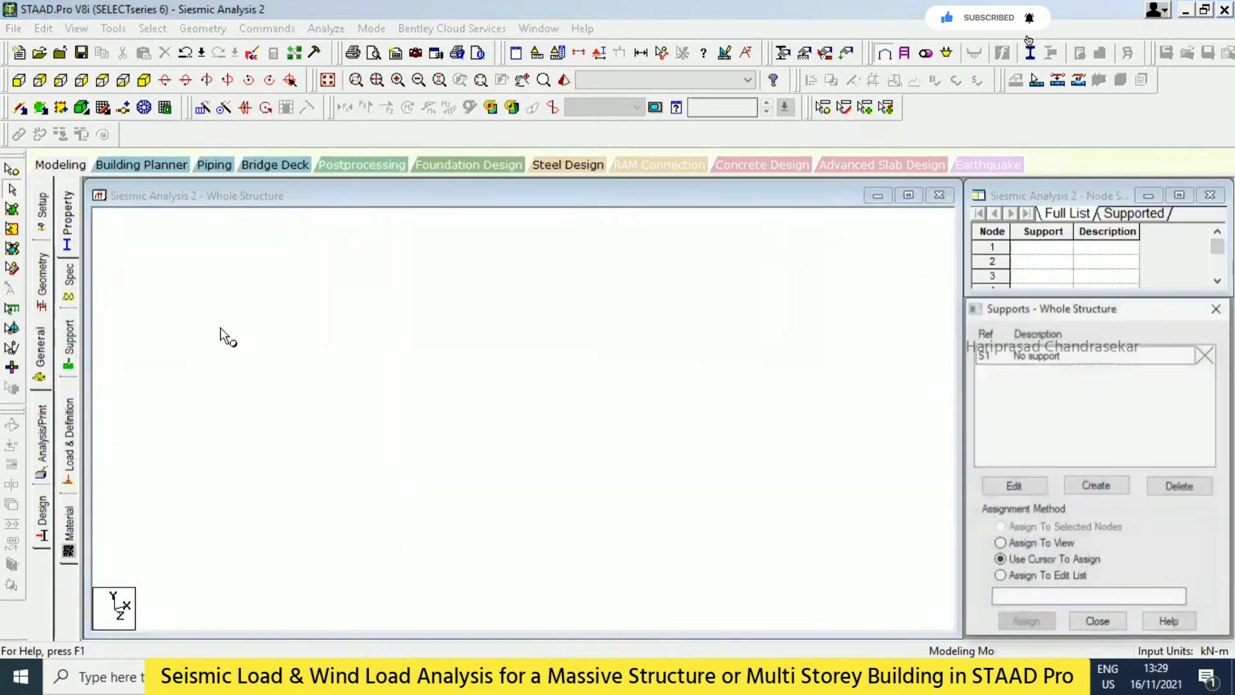
click(1087, 484)
click(974, 637)
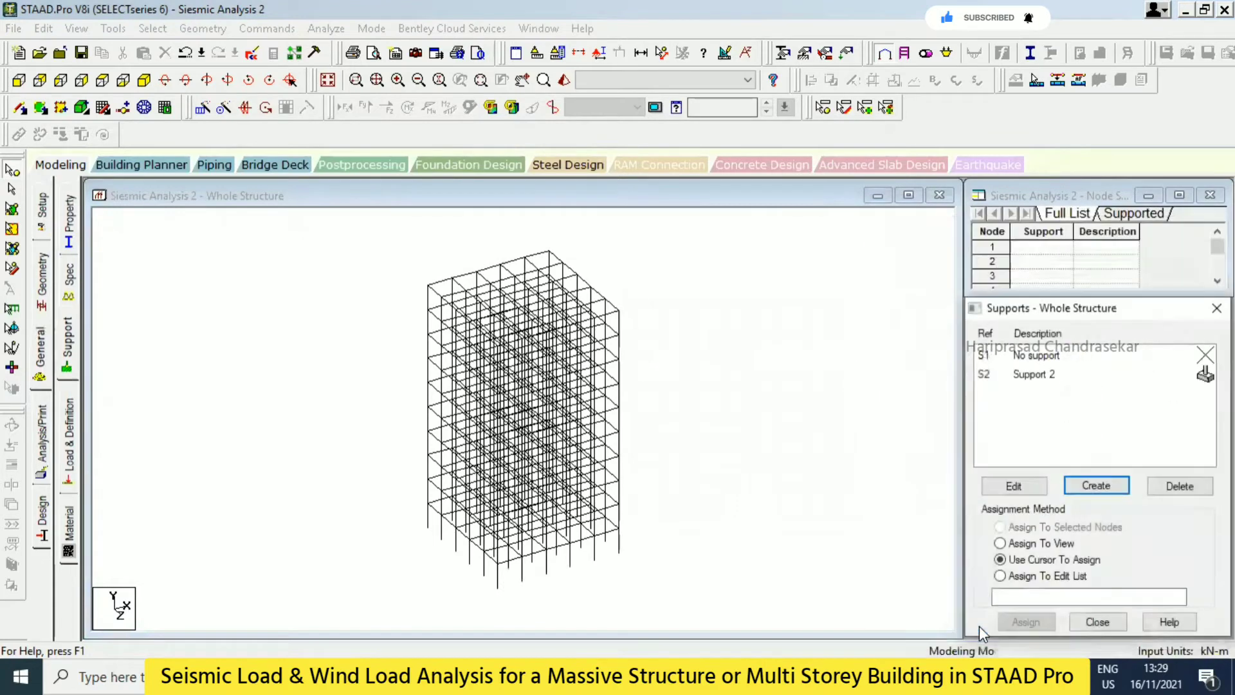
- Assign the fixed support to all base nodes of the frame, selecting them in the front view, and return to the isometric view
click(1036, 374)
click(59, 105)
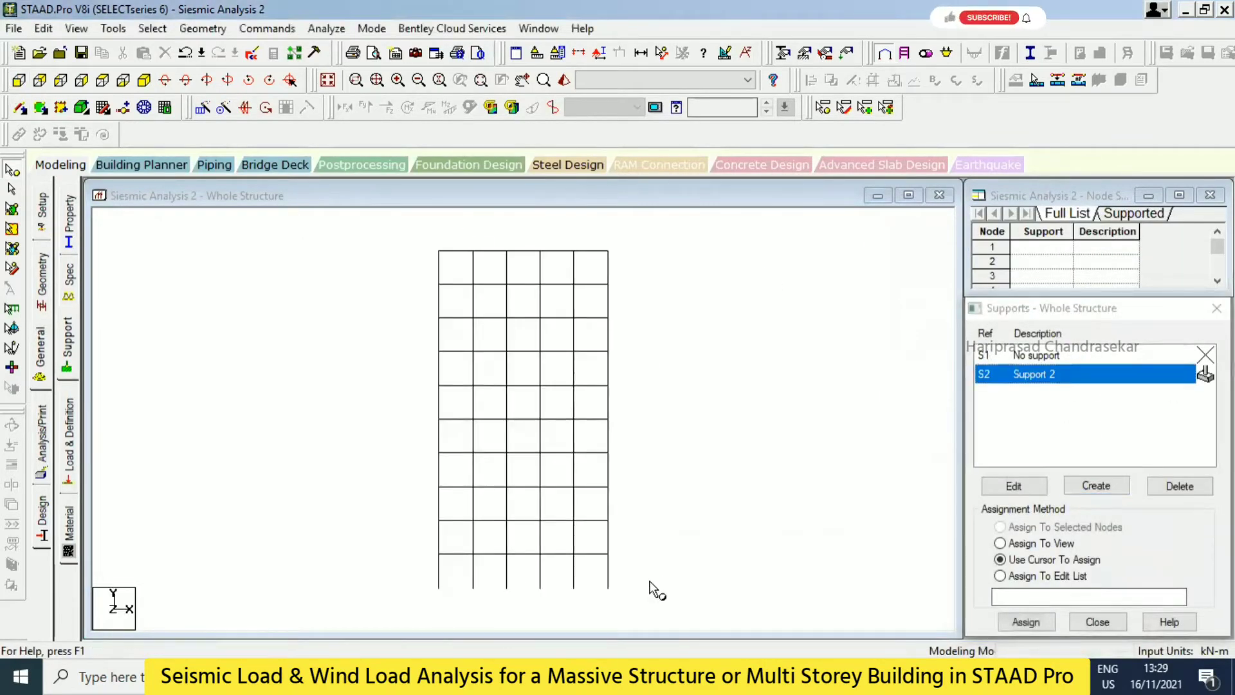
drag(651, 588, 496, 617)
click(1040, 623)
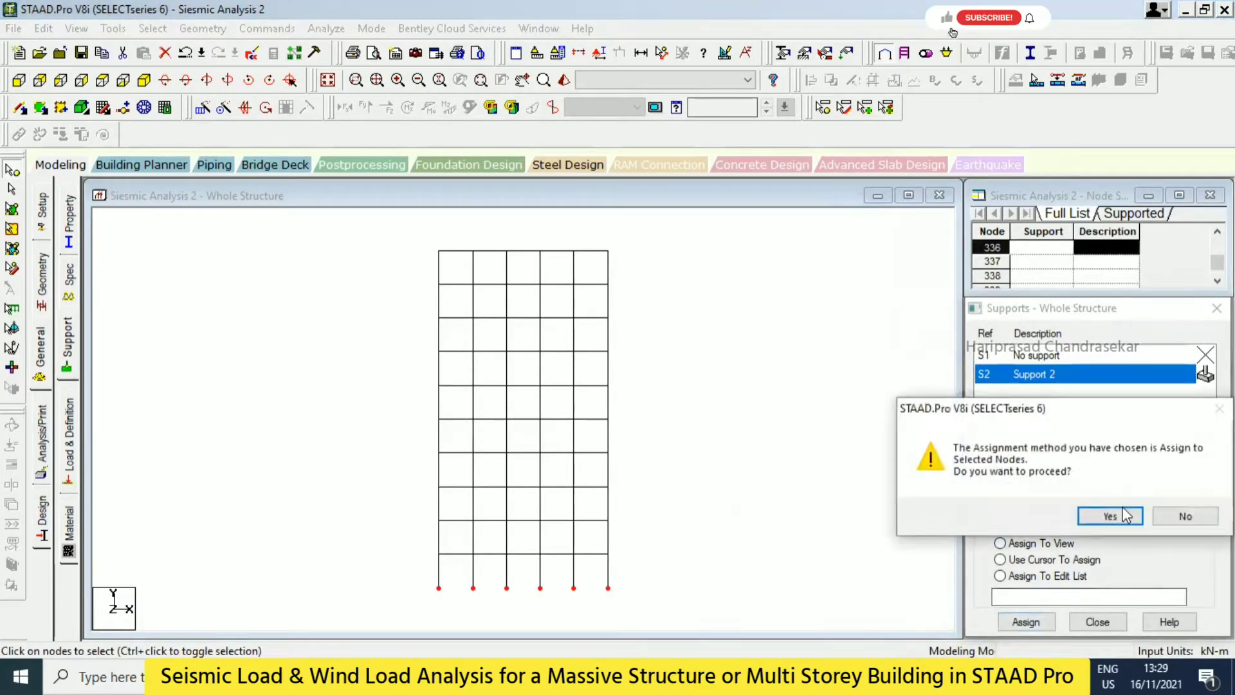
click(1103, 516)
click(144, 79)
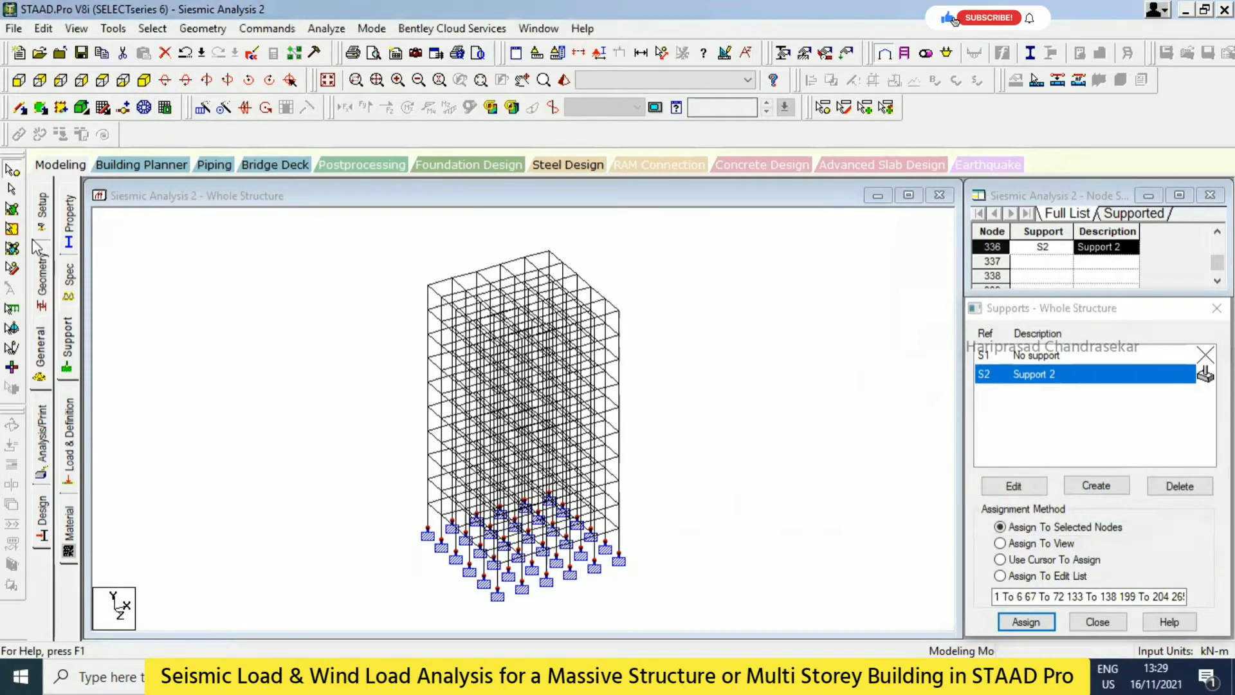
- Define a rectangular concrete section with YD 0.35 m and ZD 0.35 m
click(68, 219)
click(1170, 477)
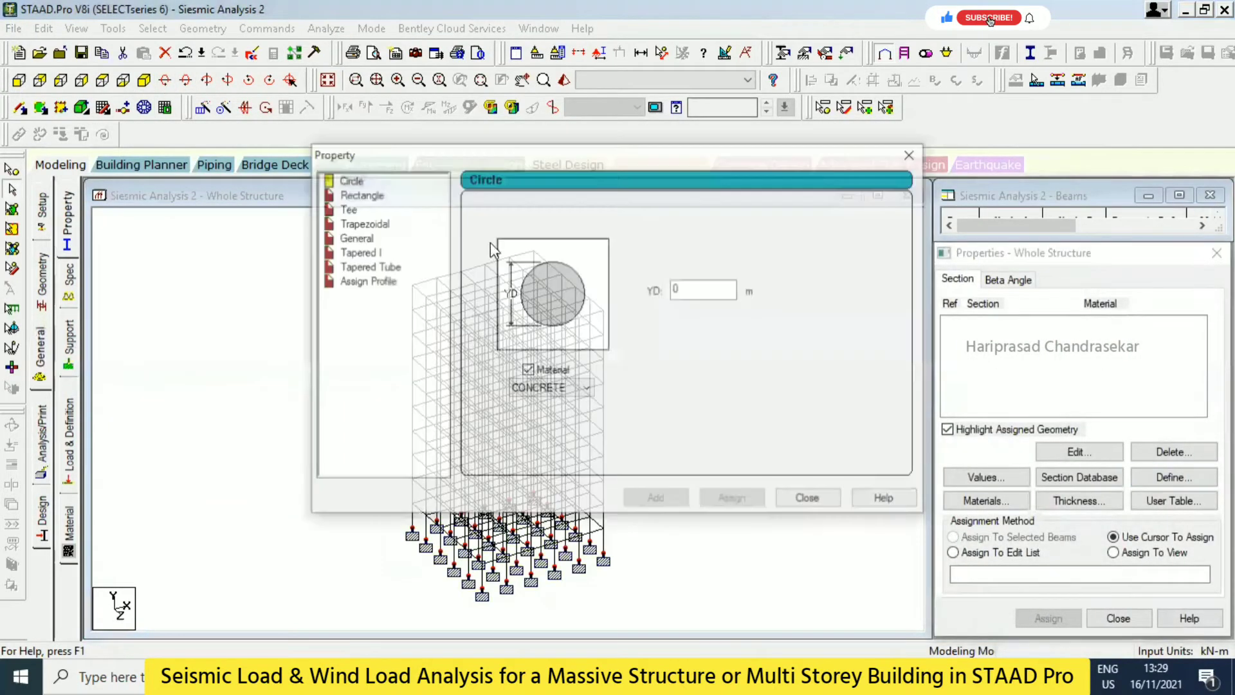
text(.38)
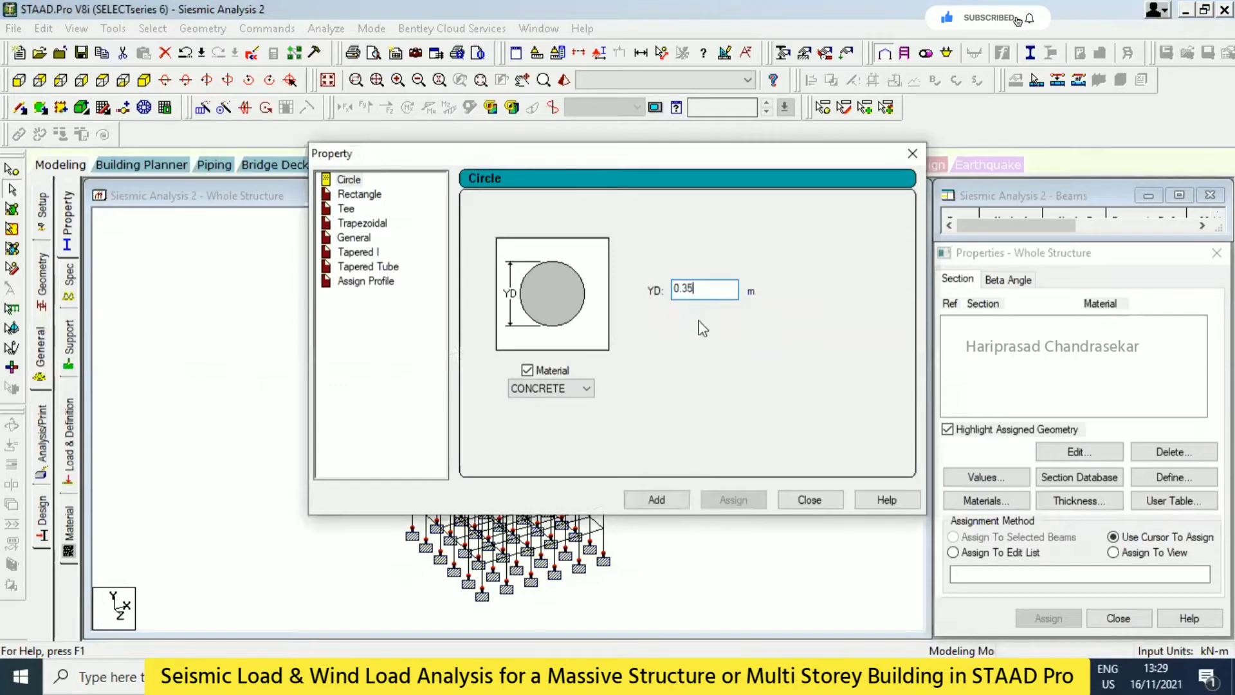
click(657, 499)
click(418, 196)
click(706, 279)
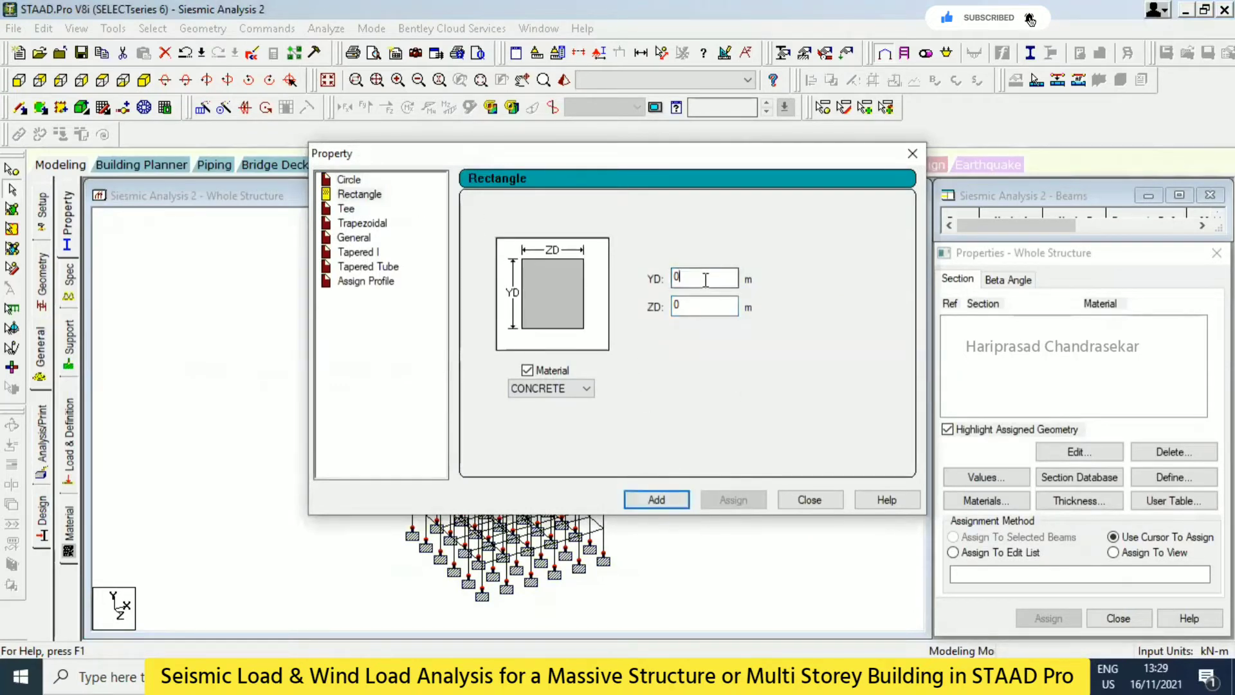
text(0.35)
key(Tab)
text(0.3)
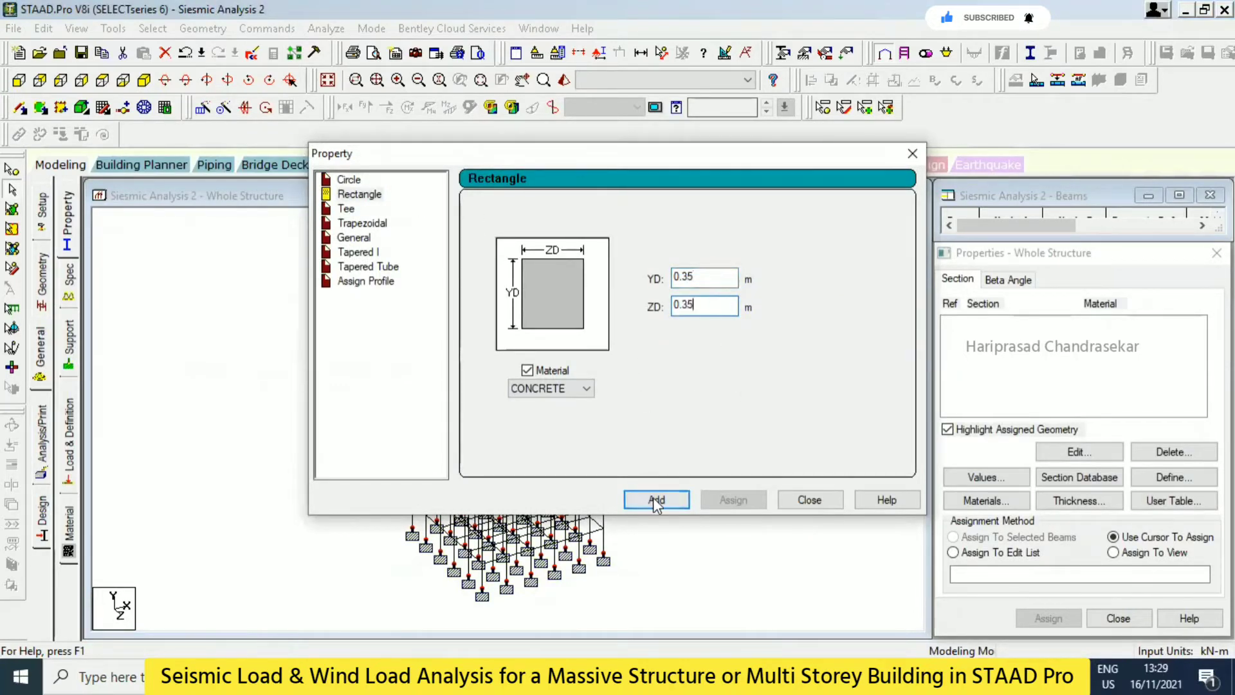
text(5)
click(655, 499)
click(805, 499)
- Assign the 0.35 x 0.35 rectangular section to all members in the view
click(1113, 552)
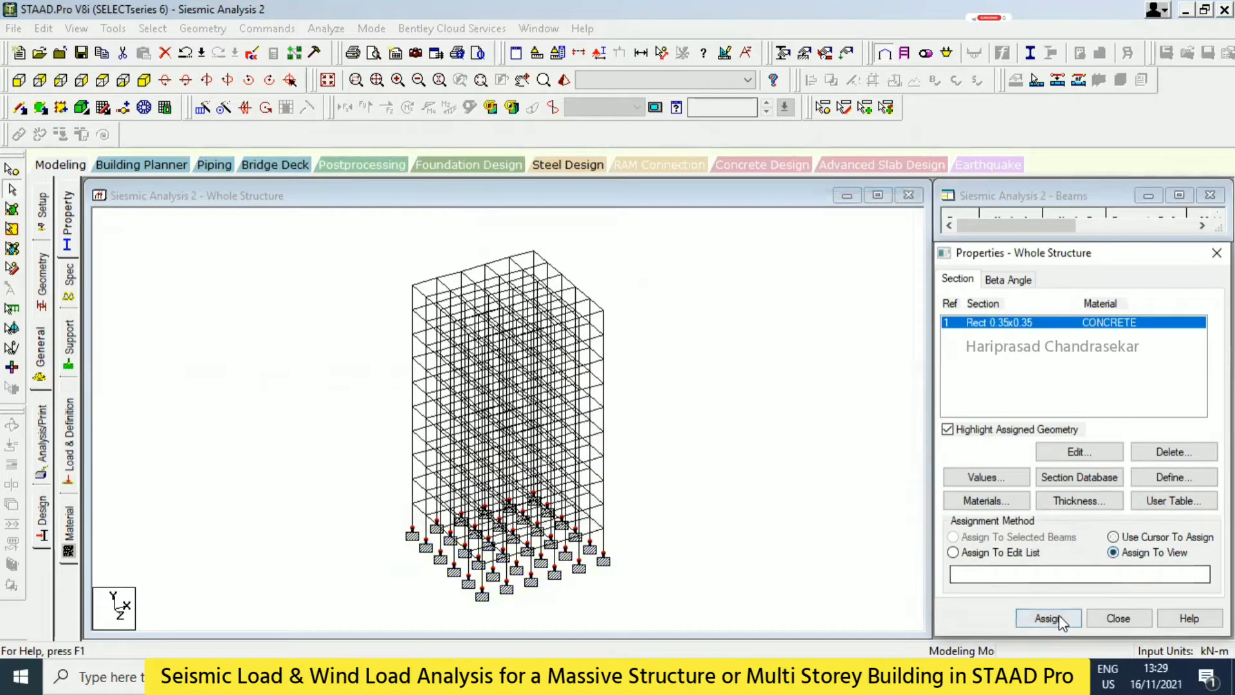
click(1049, 617)
click(1095, 485)
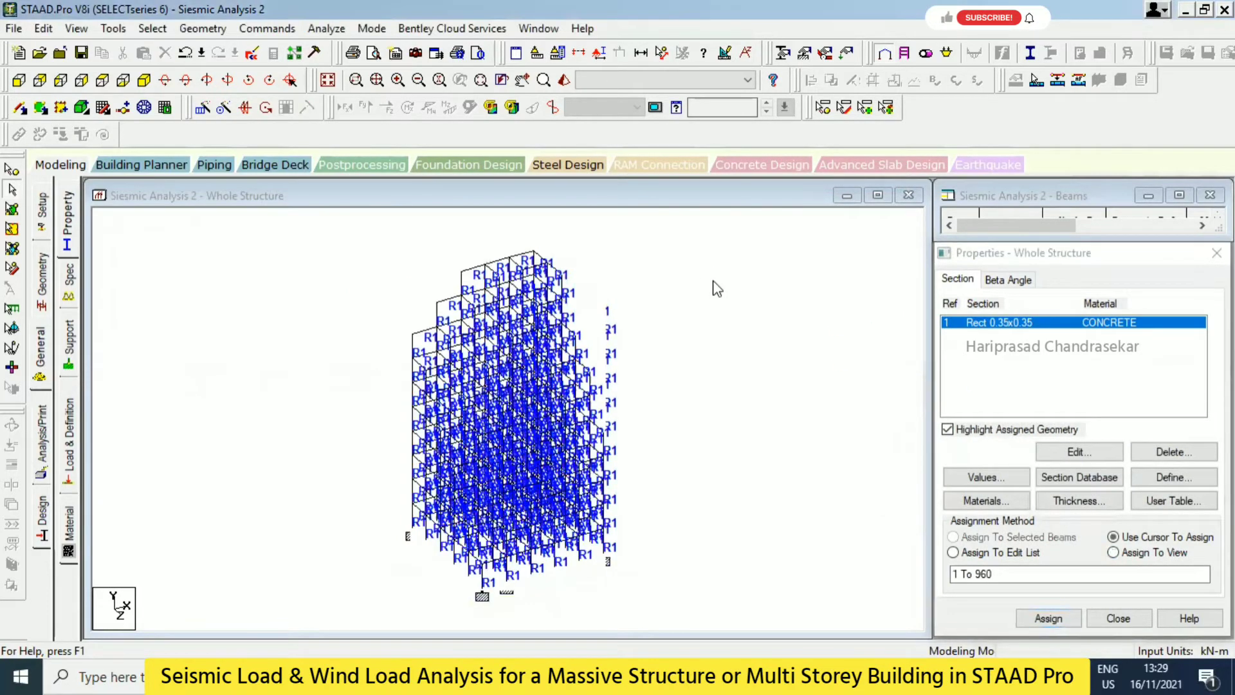
- Start a new seismic definition and set its code type to Indian: IS 1893 - 2002/2005
click(69, 430)
click(946, 213)
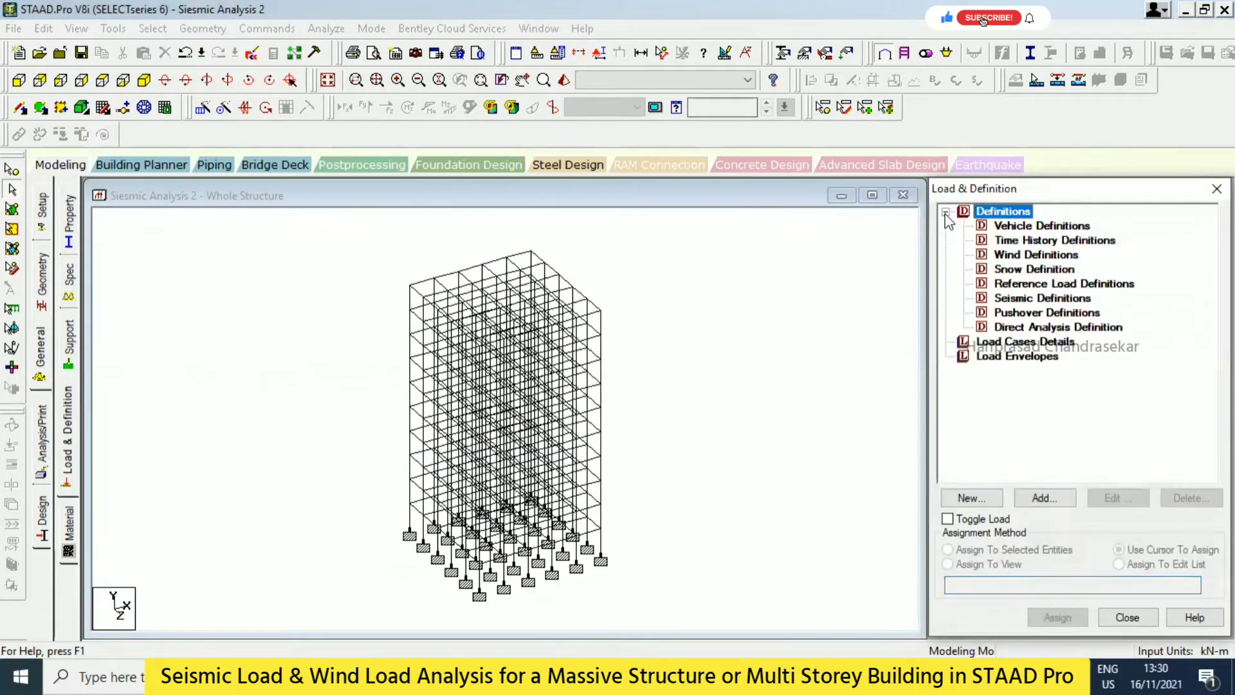
click(1032, 302)
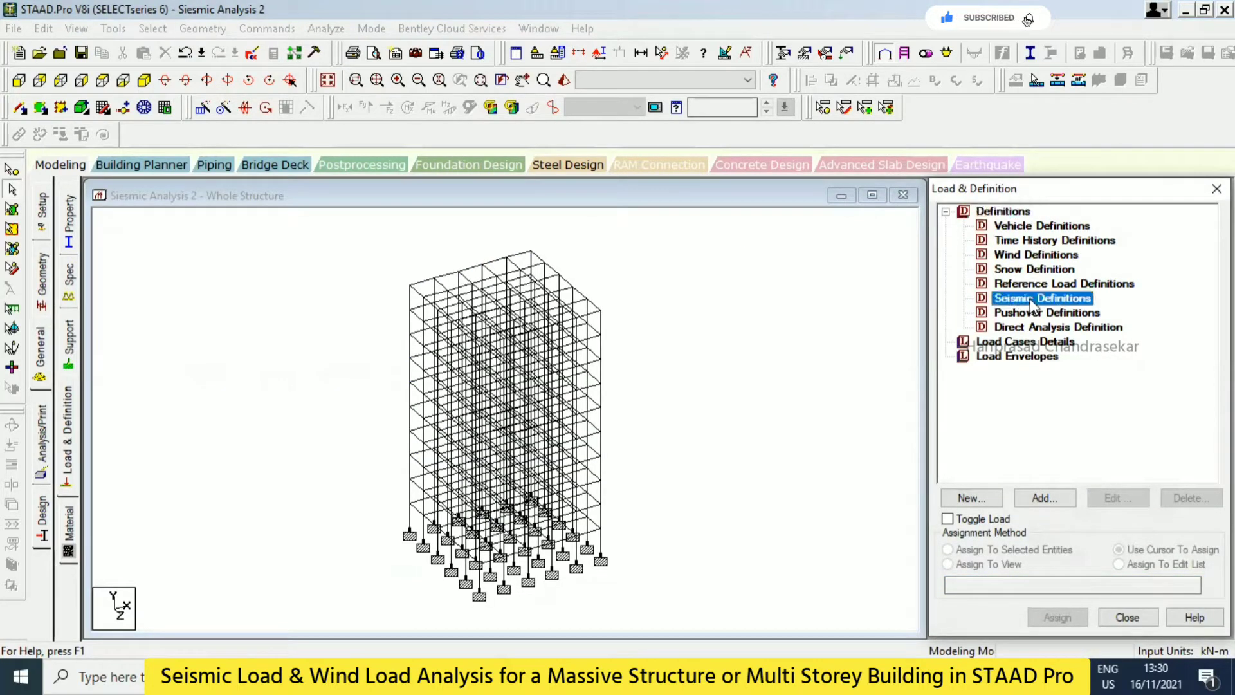
click(1044, 497)
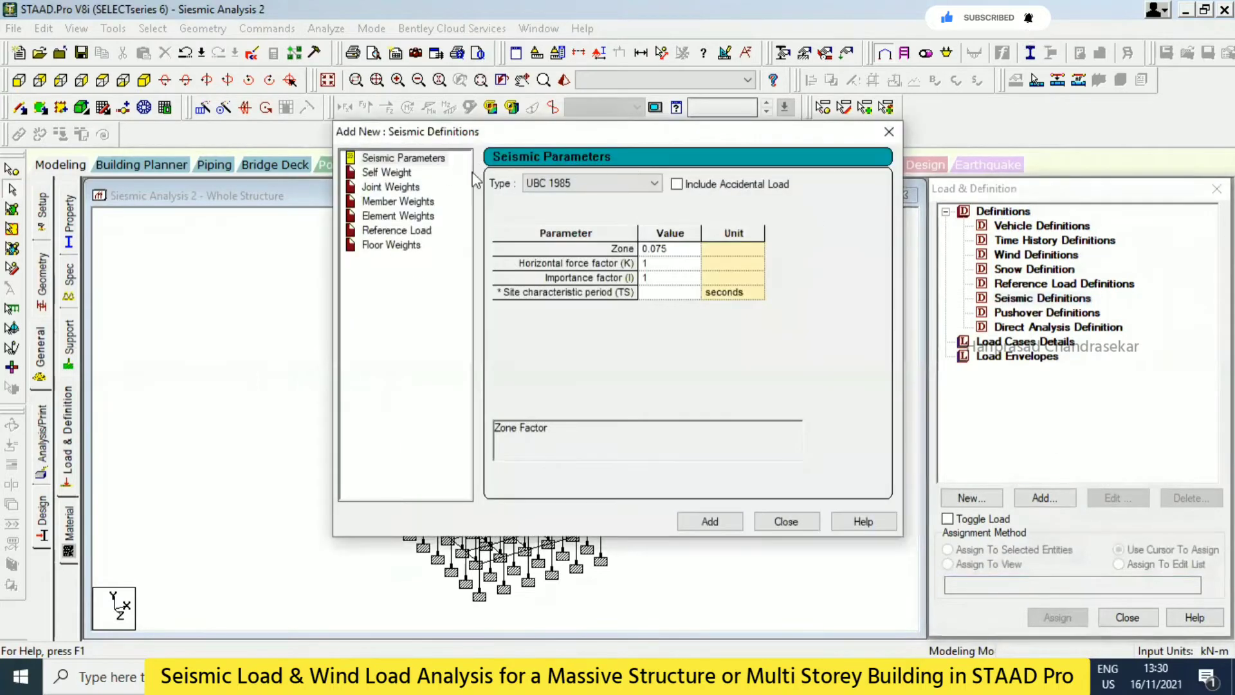
click(597, 184)
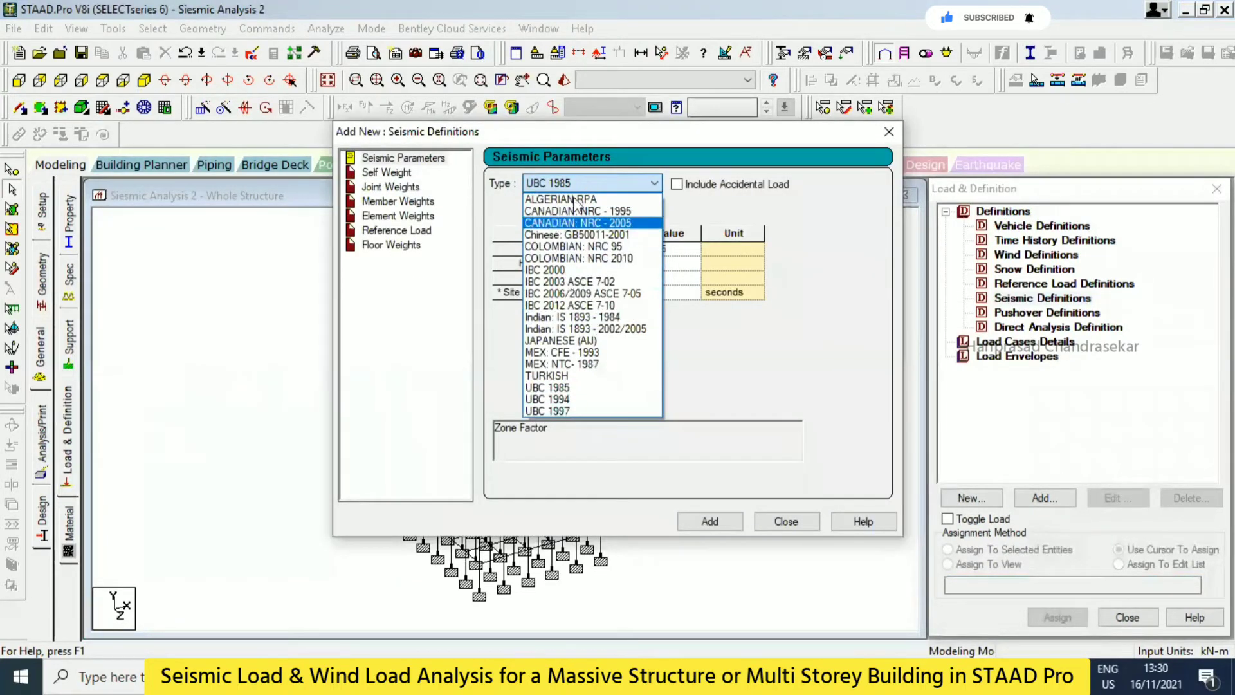
click(638, 330)
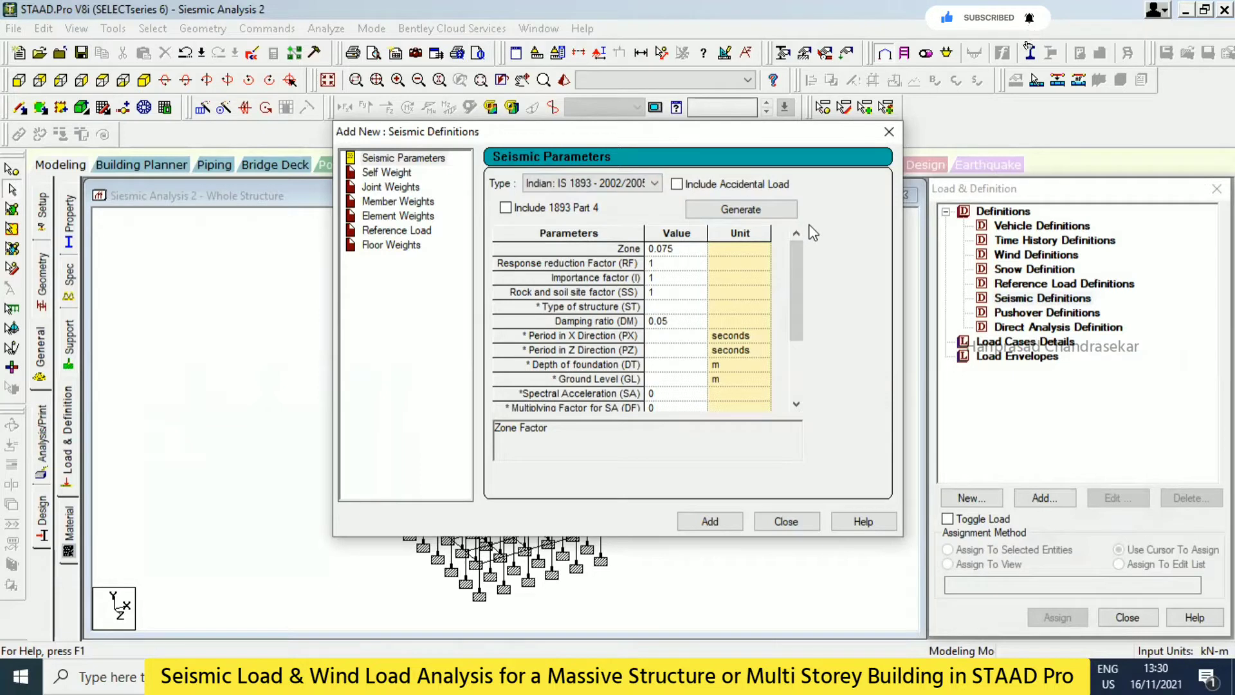
click(636, 186)
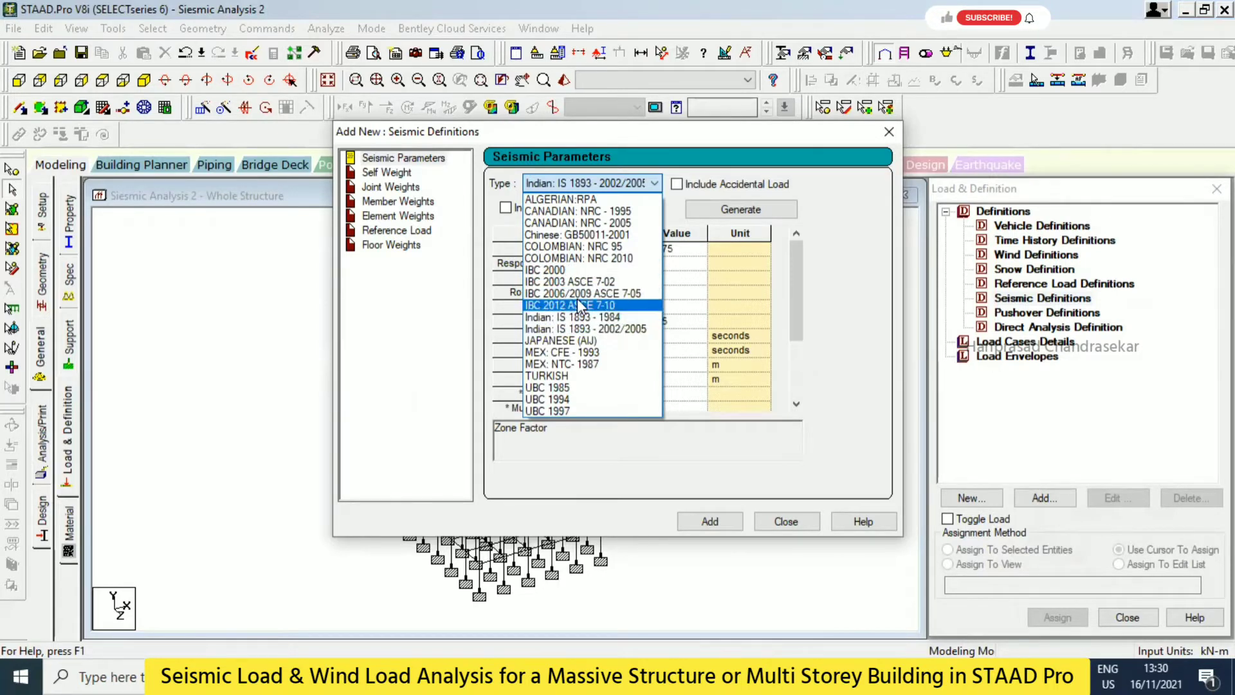
click(841, 262)
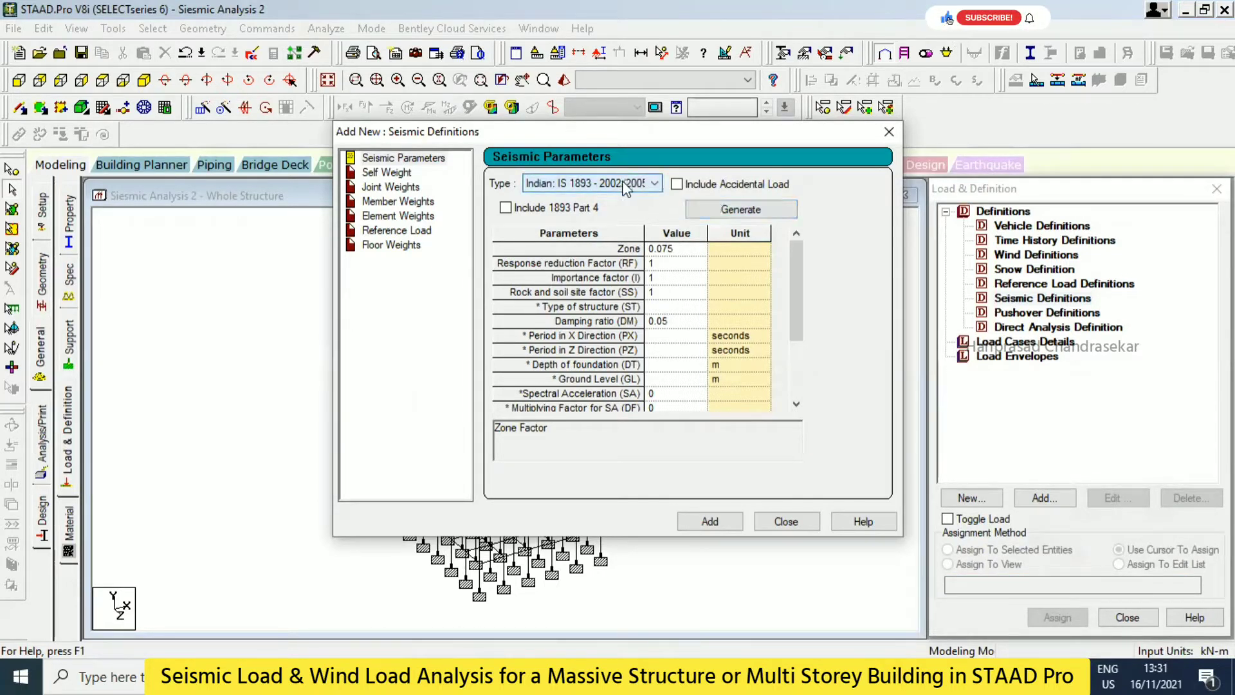
- Open the IS 1893 seismic parameter generator and set the zone factor by city to Agra
click(743, 207)
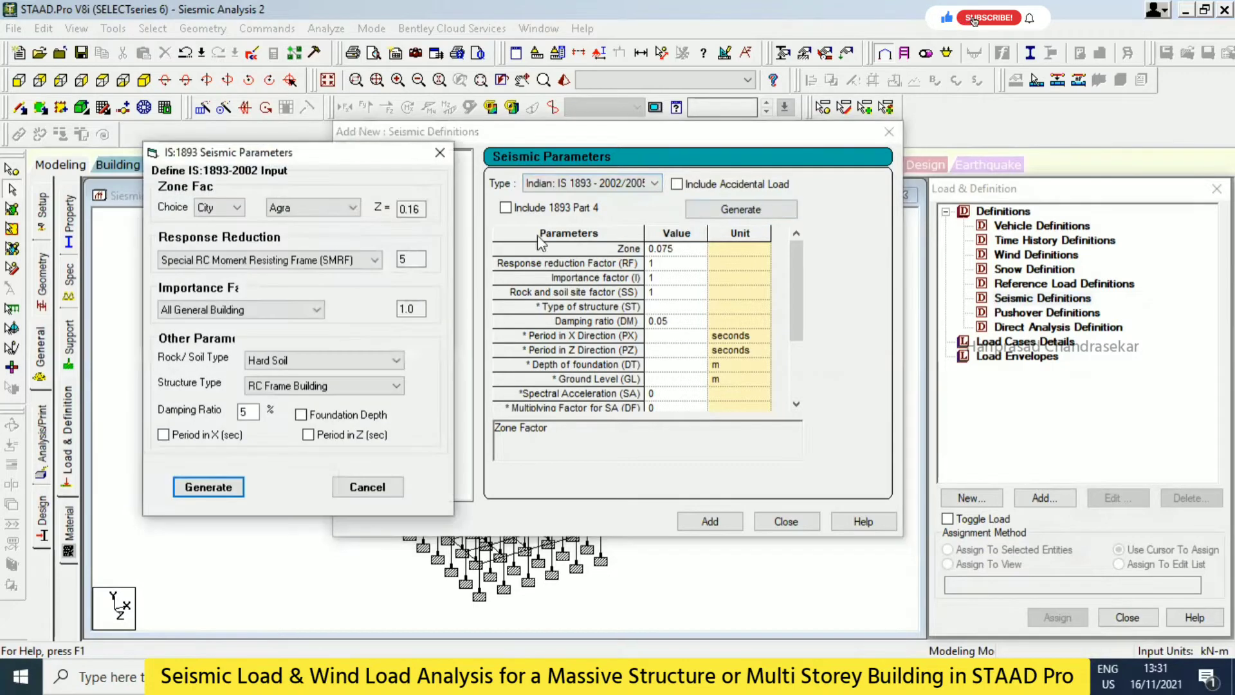
click(219, 207)
click(316, 212)
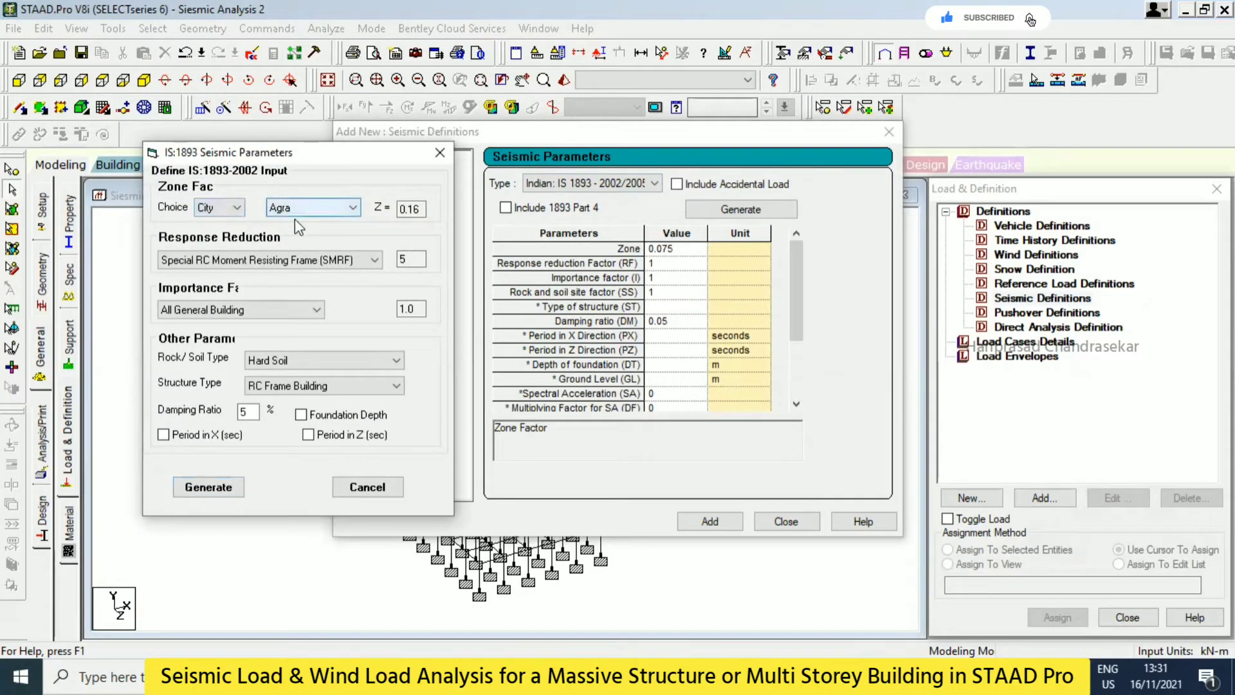
click(352, 207)
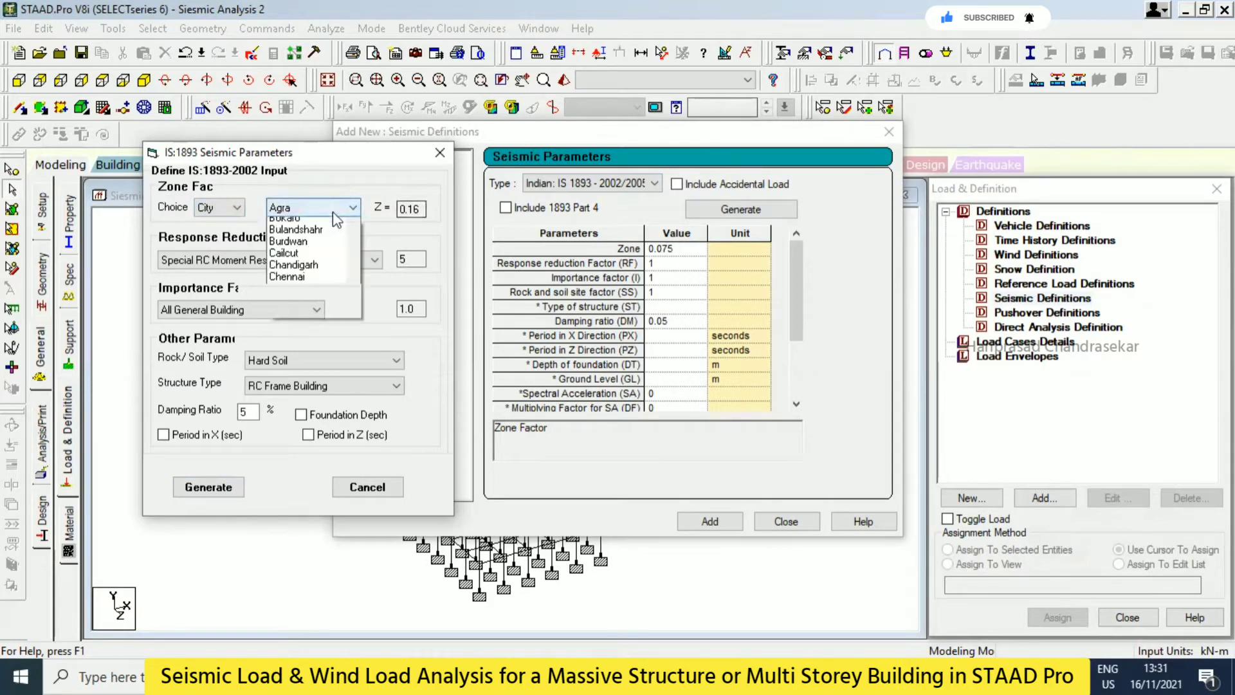
click(296, 260)
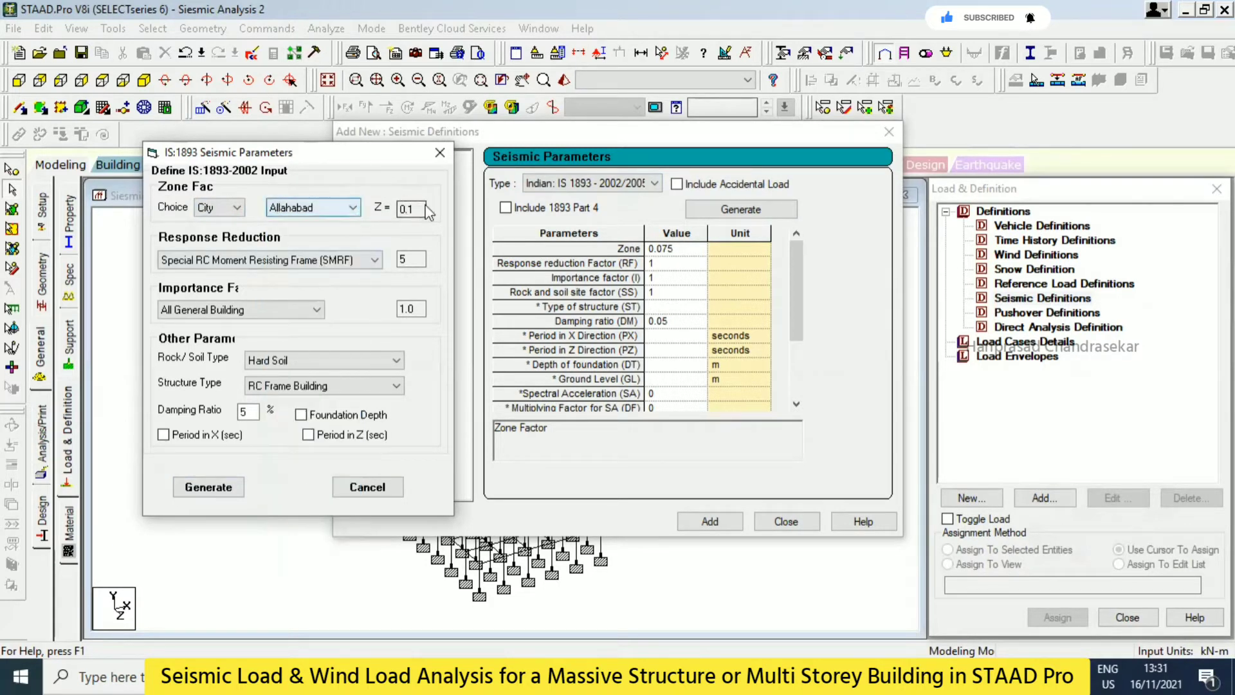
click(285, 210)
scroll(292, 232, up, 1)
click(293, 225)
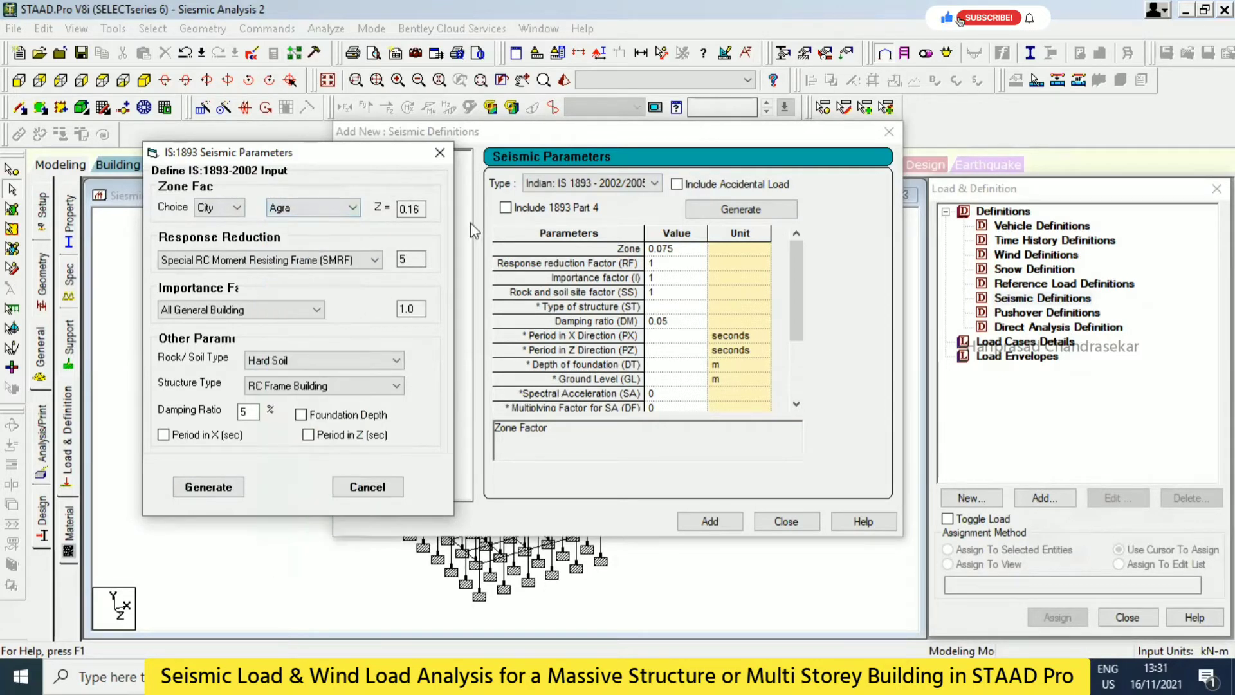
- Use Special RC Moment Resisting Frame (SMRF) for response reduction and All General Building for the importance factor
click(294, 262)
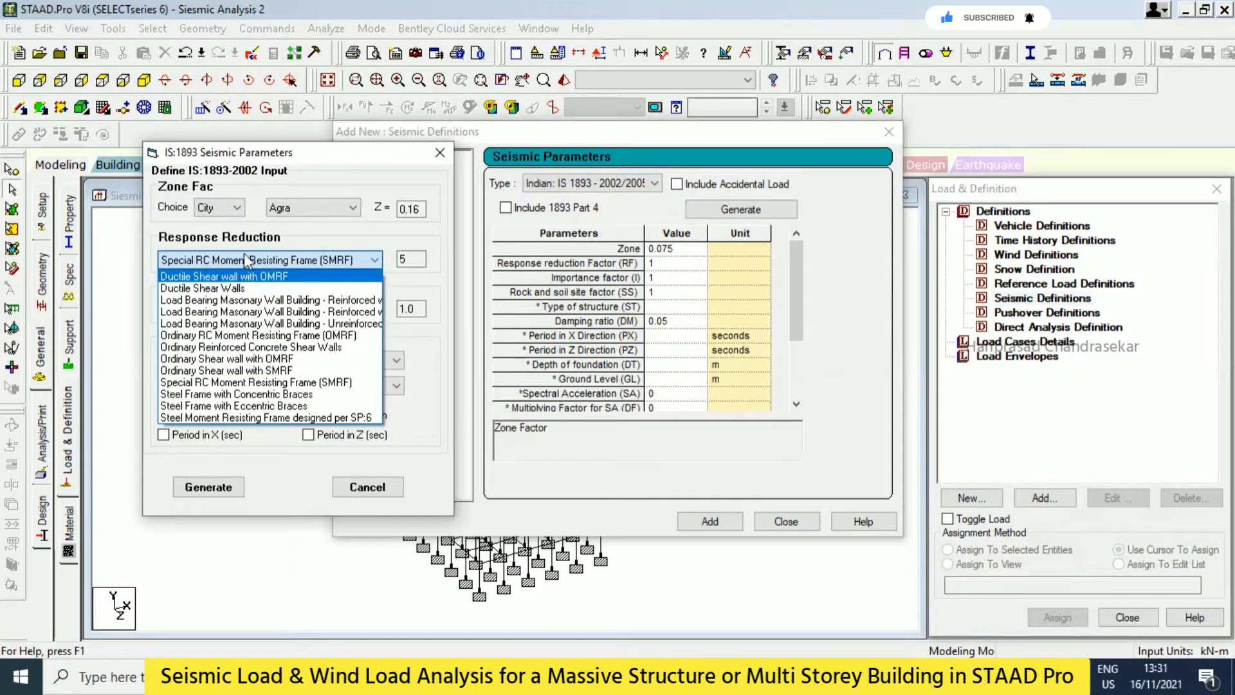
click(302, 248)
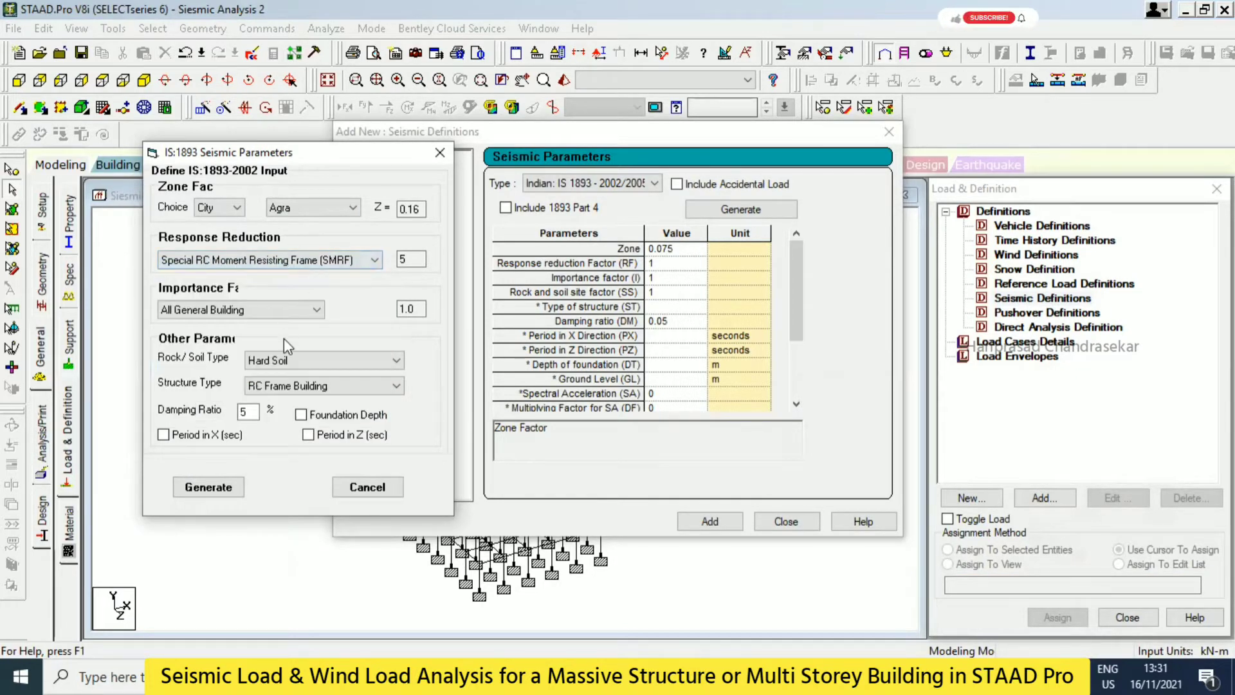
click(232, 311)
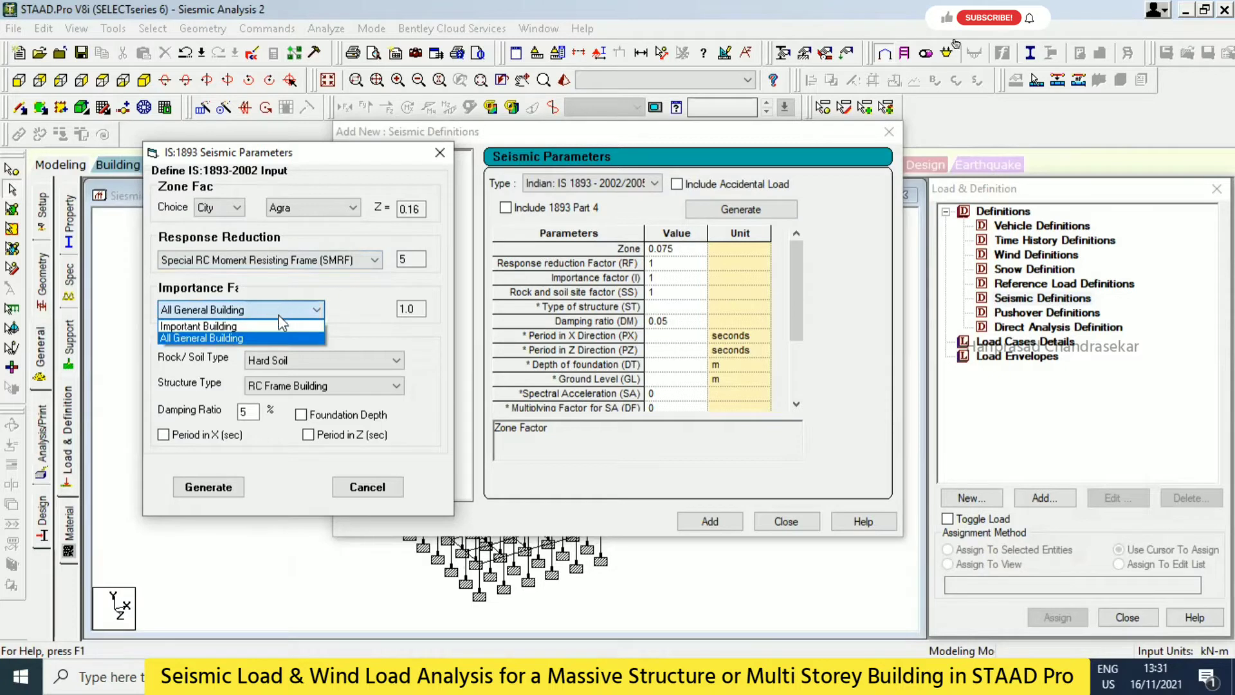
click(257, 310)
click(232, 310)
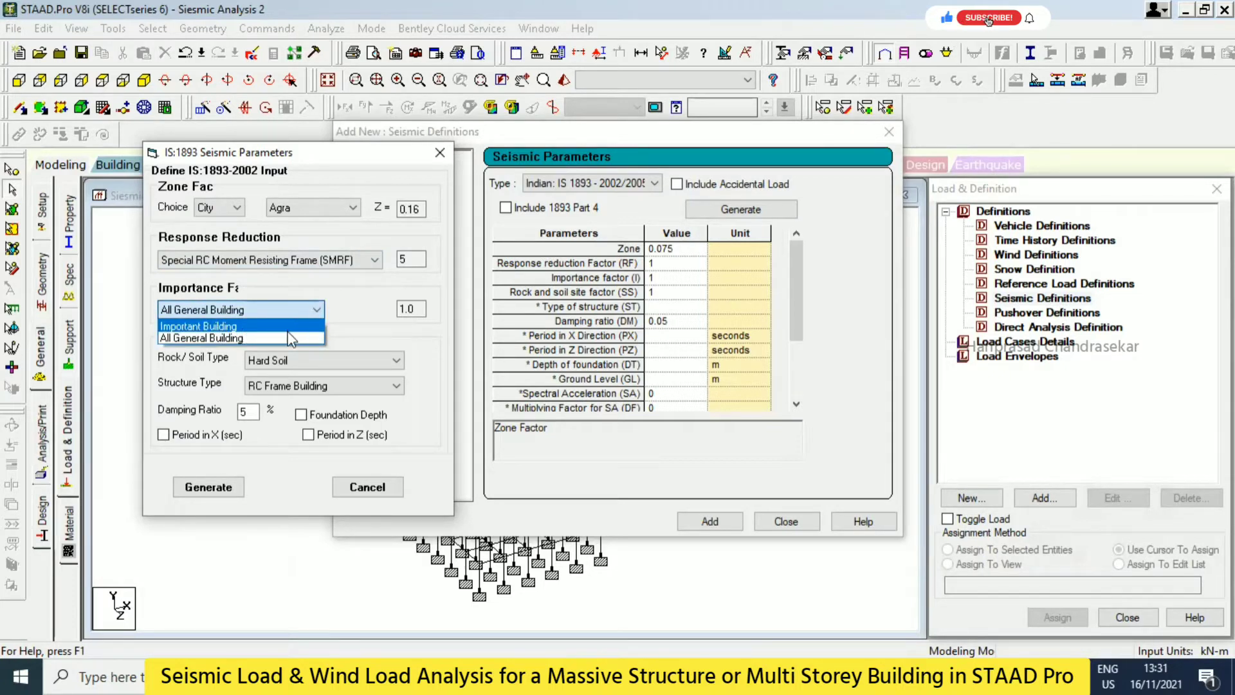
click(362, 306)
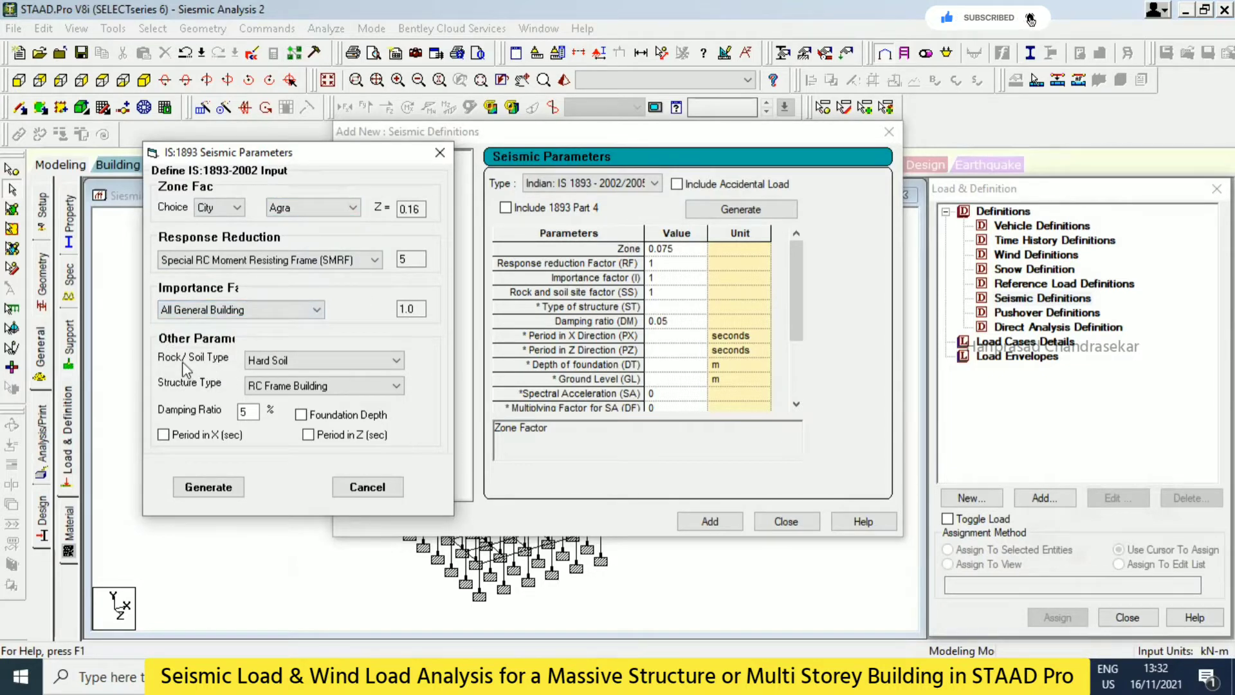
- Set the rock/soil type to Hard Soil and the structure type to RC Frame Building
click(300, 360)
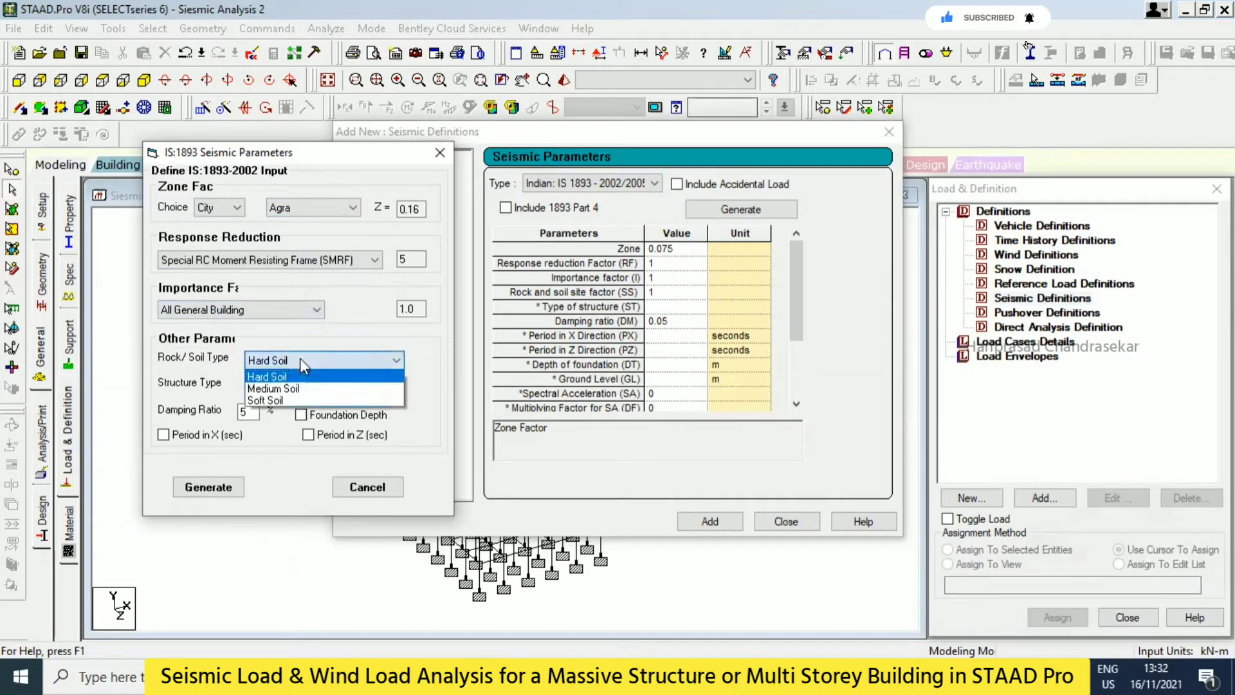
click(309, 391)
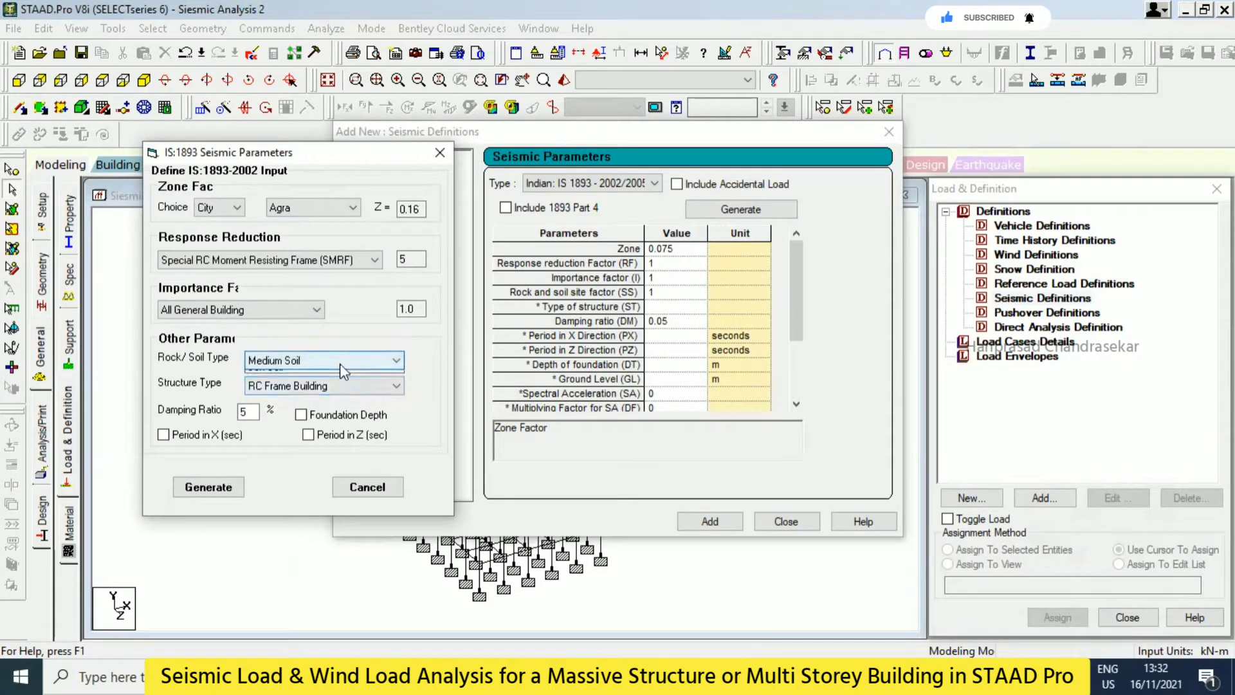
click(340, 362)
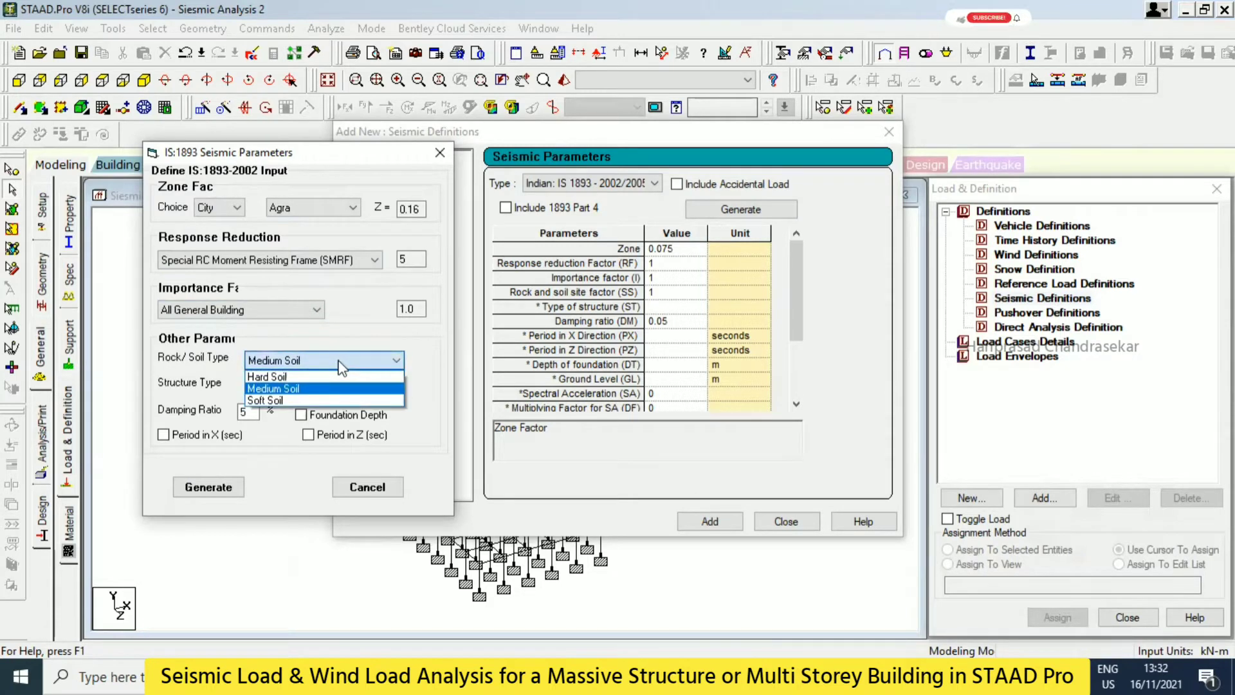
click(278, 376)
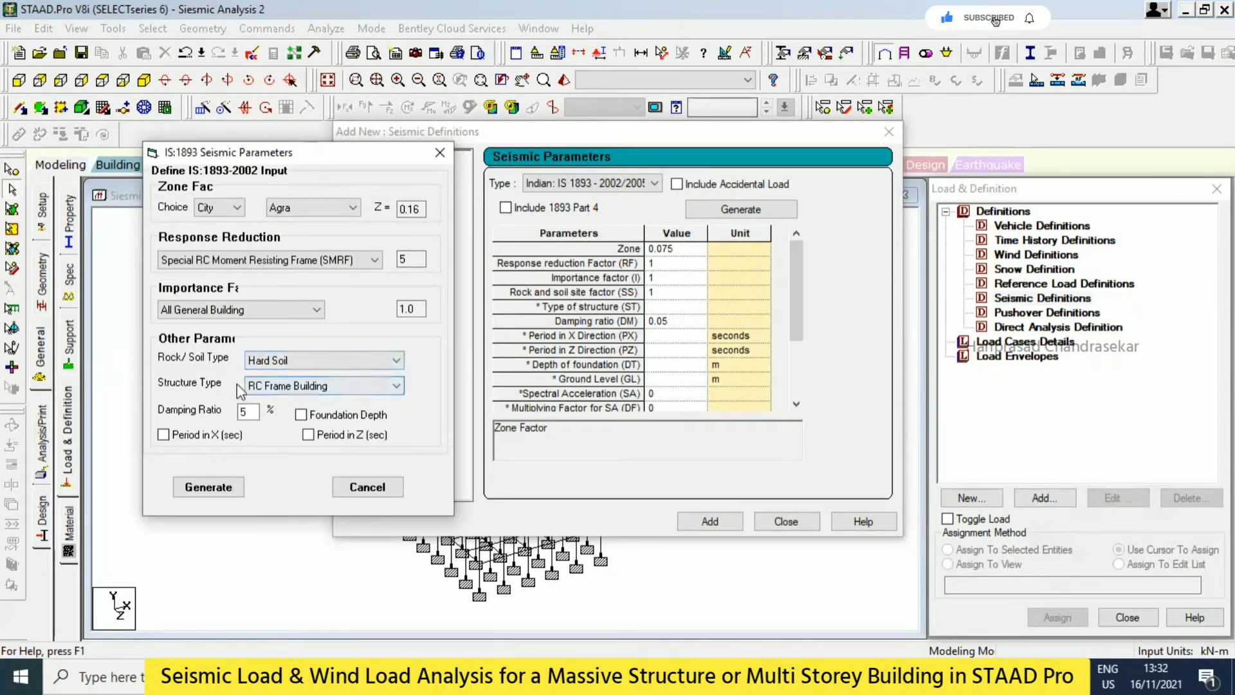
click(344, 385)
click(323, 384)
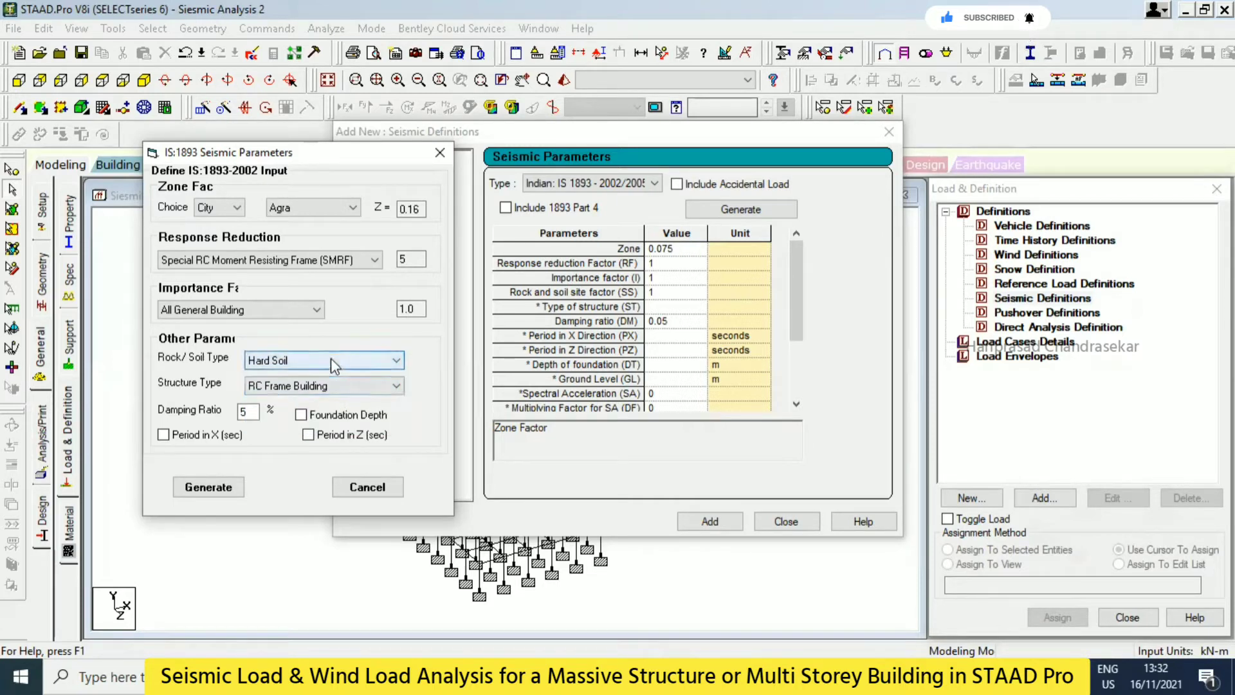
- Generate the IS 1893 parameters with Hard Soil retained and add them to the seismic definitions
click(331, 357)
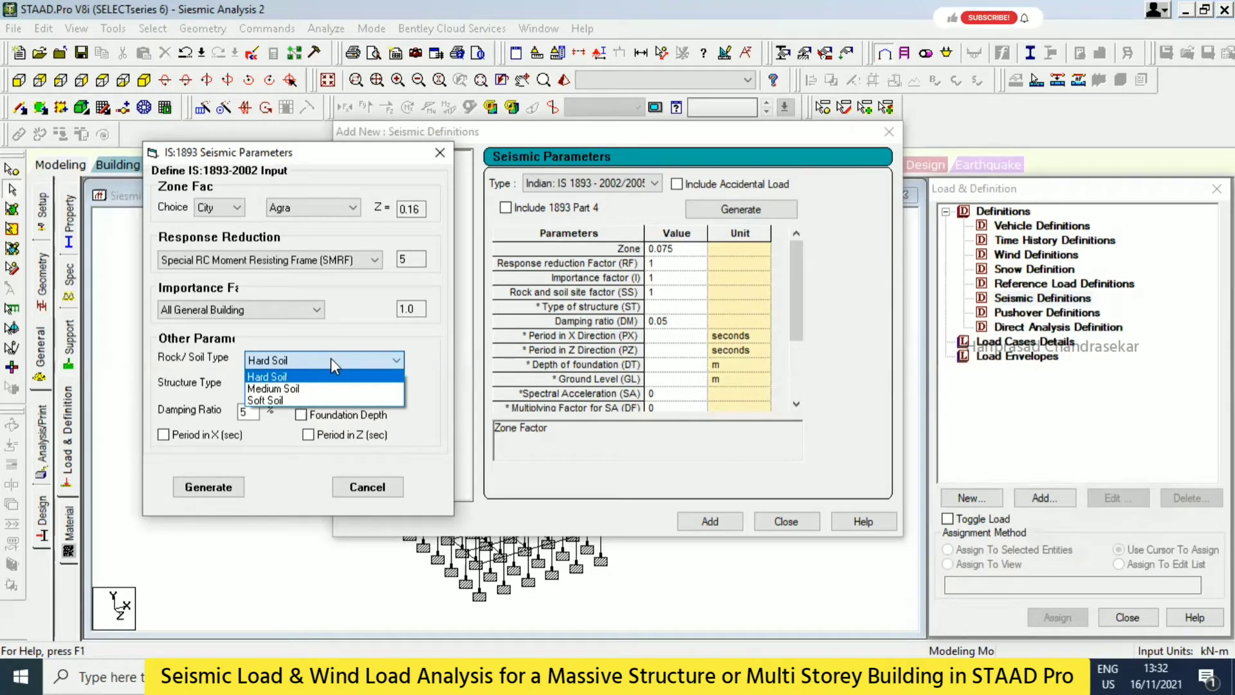
click(349, 337)
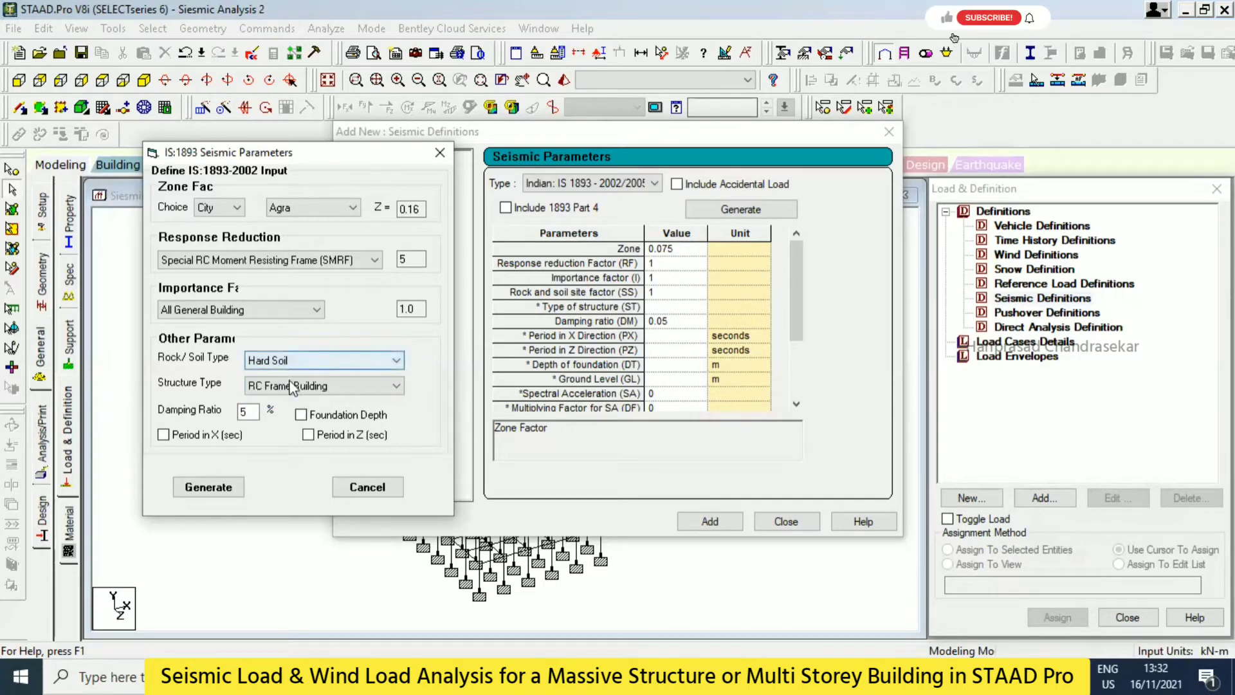
click(225, 494)
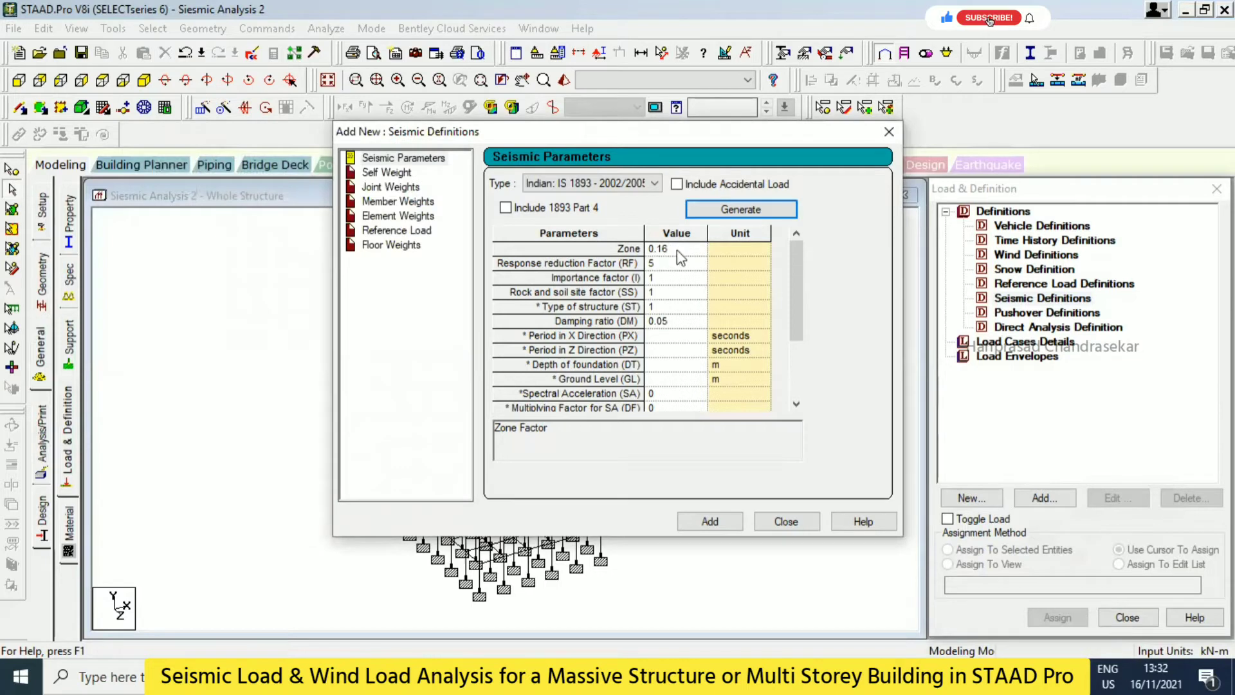
click(715, 521)
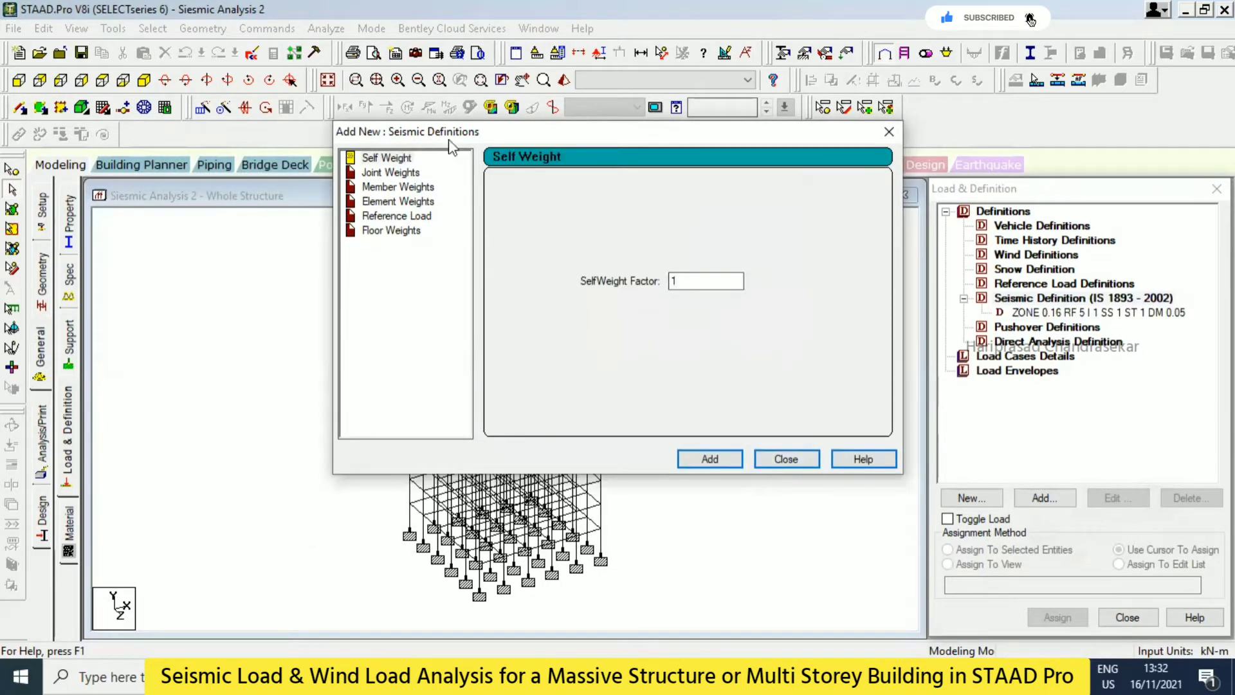
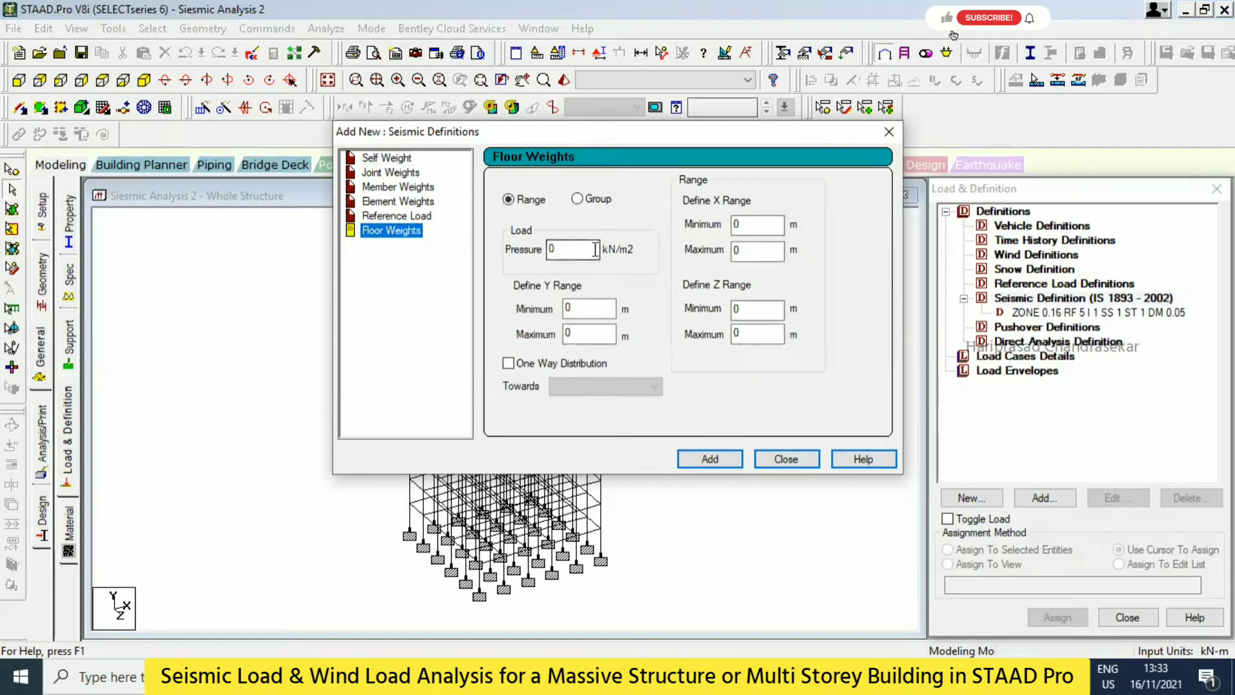
- Save the modified structure and set the seismic floor weight pressure to 12 kN/m2
click(611, 341)
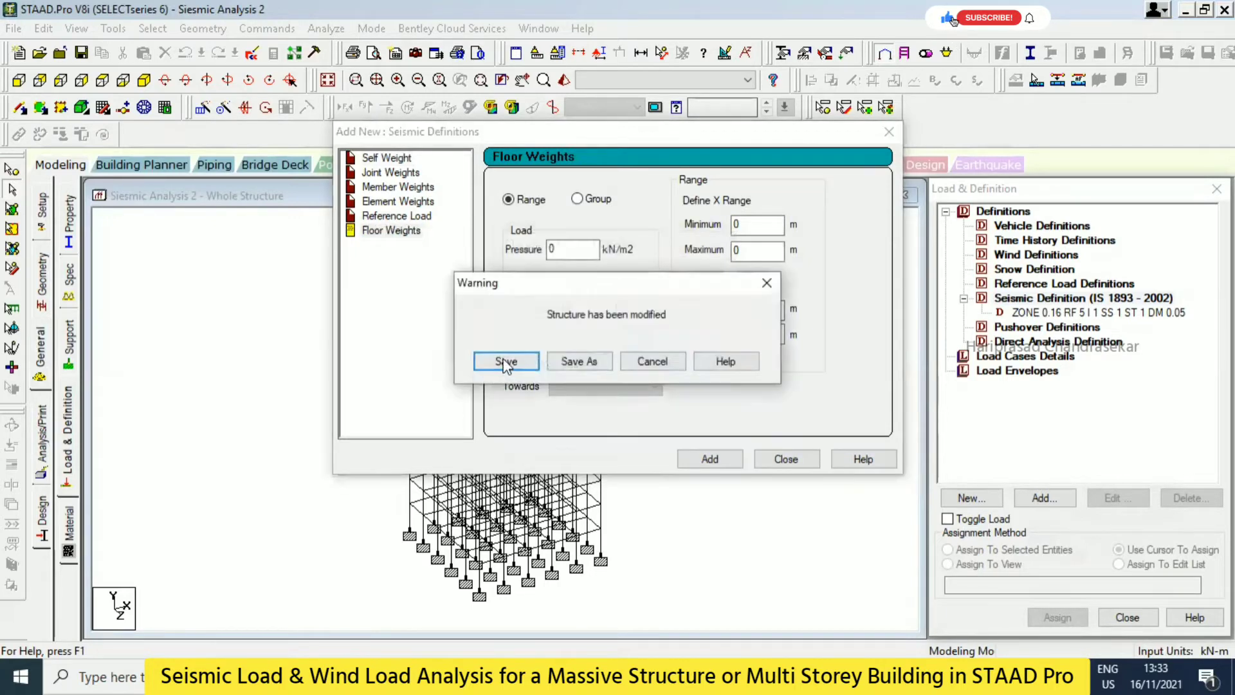
click(506, 360)
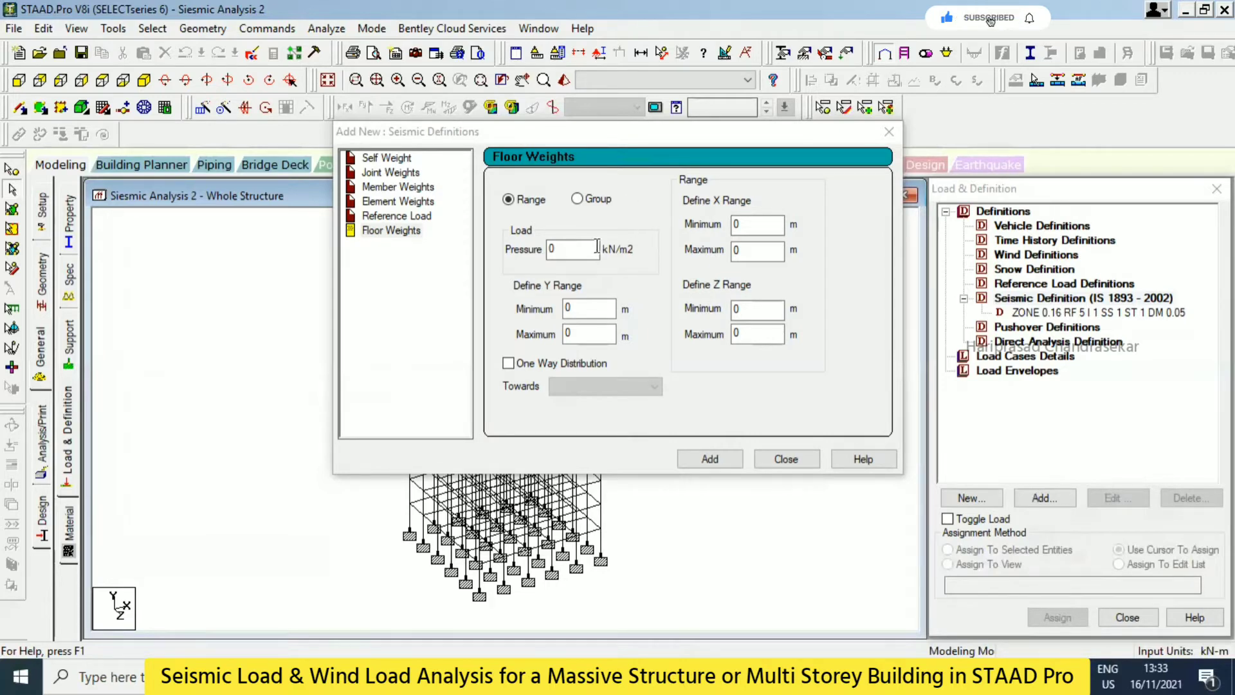
drag(569, 137, 481, 132)
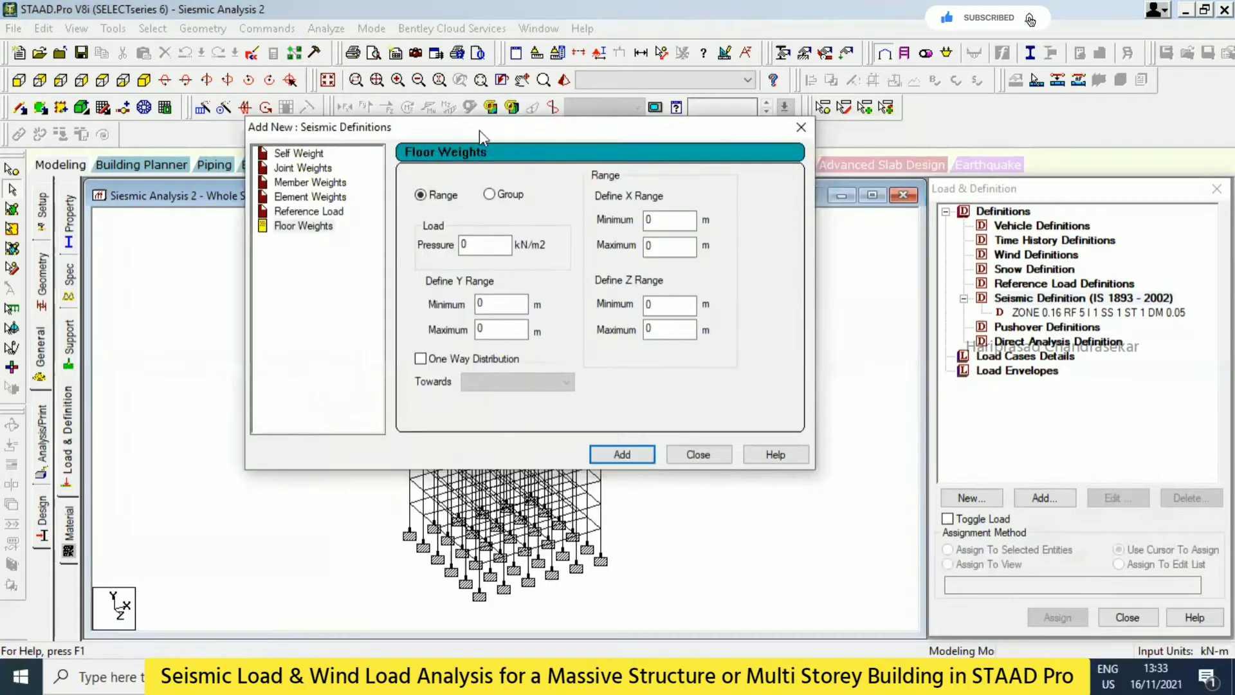
drag(568, 126, 661, 99)
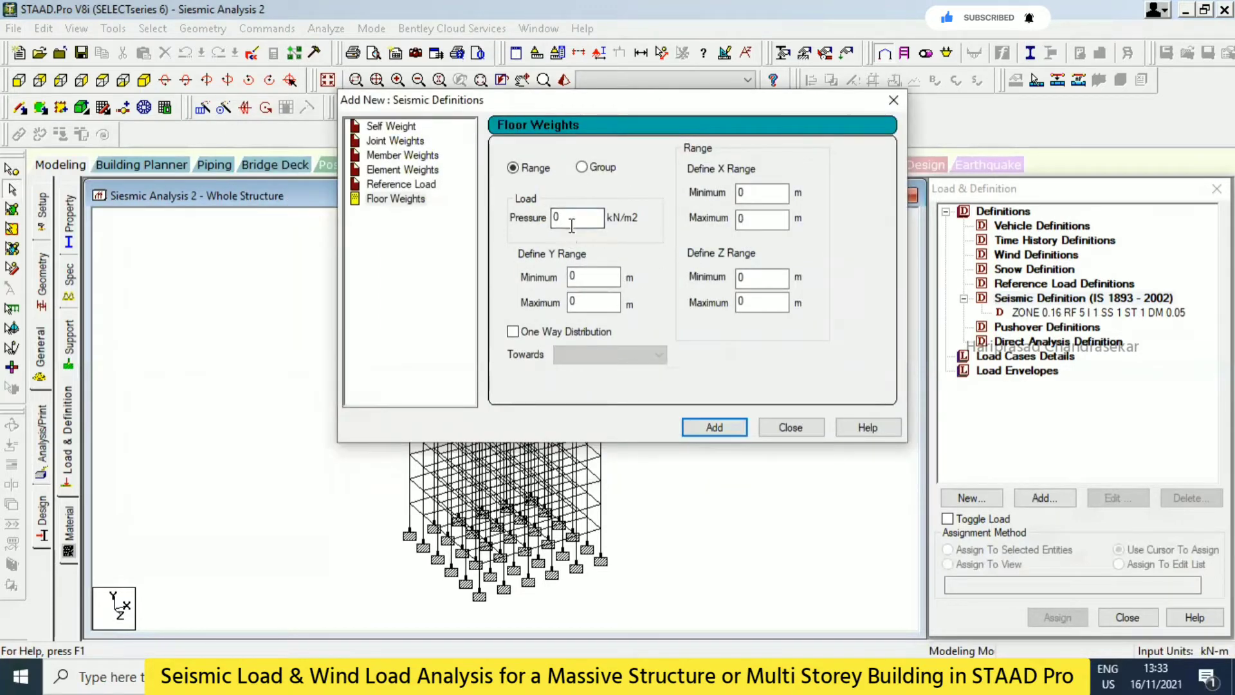
double_click(582, 217)
text(12)
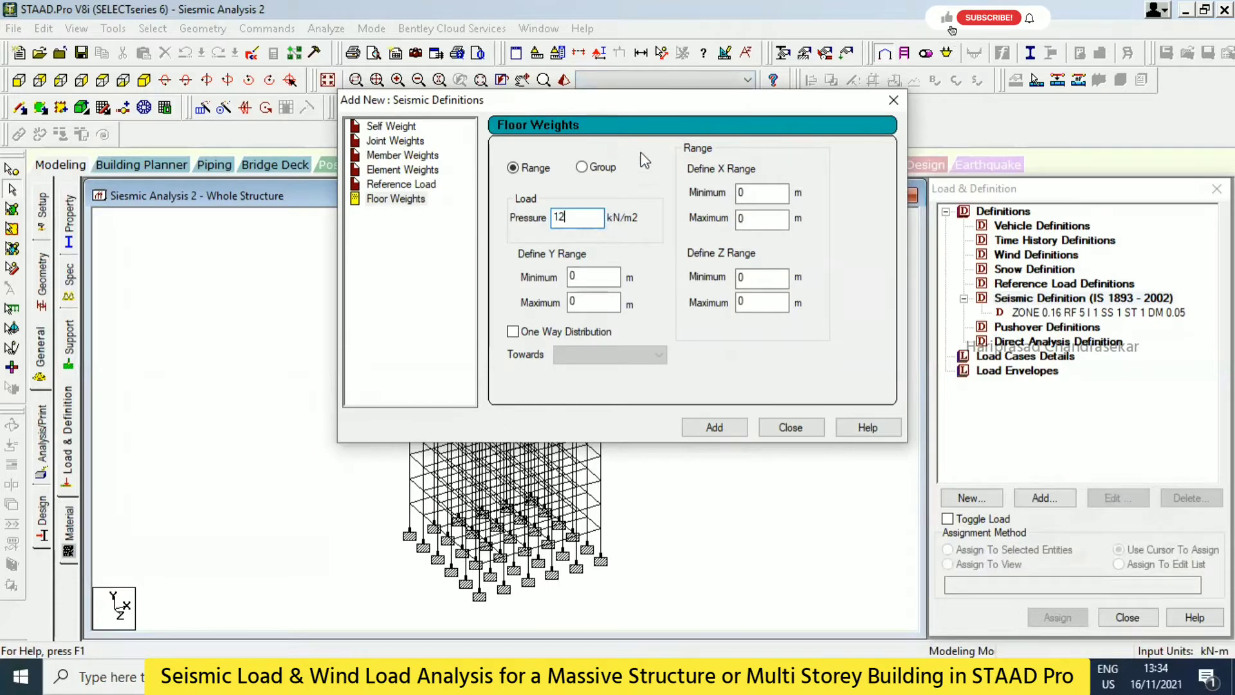
- Check the coordinates of a corner node on the lowest floor and set the floor weight's minimum Y to 3 m
drag(710, 99, 1078, 48)
click(11, 170)
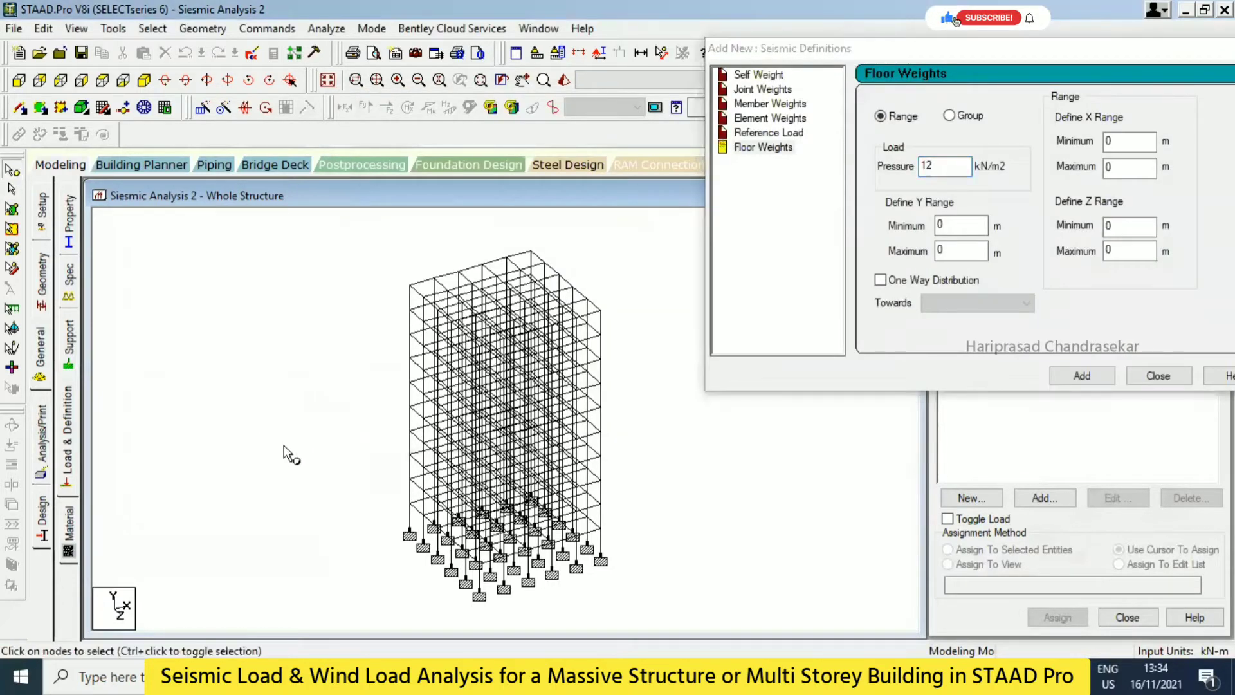
double_click(409, 502)
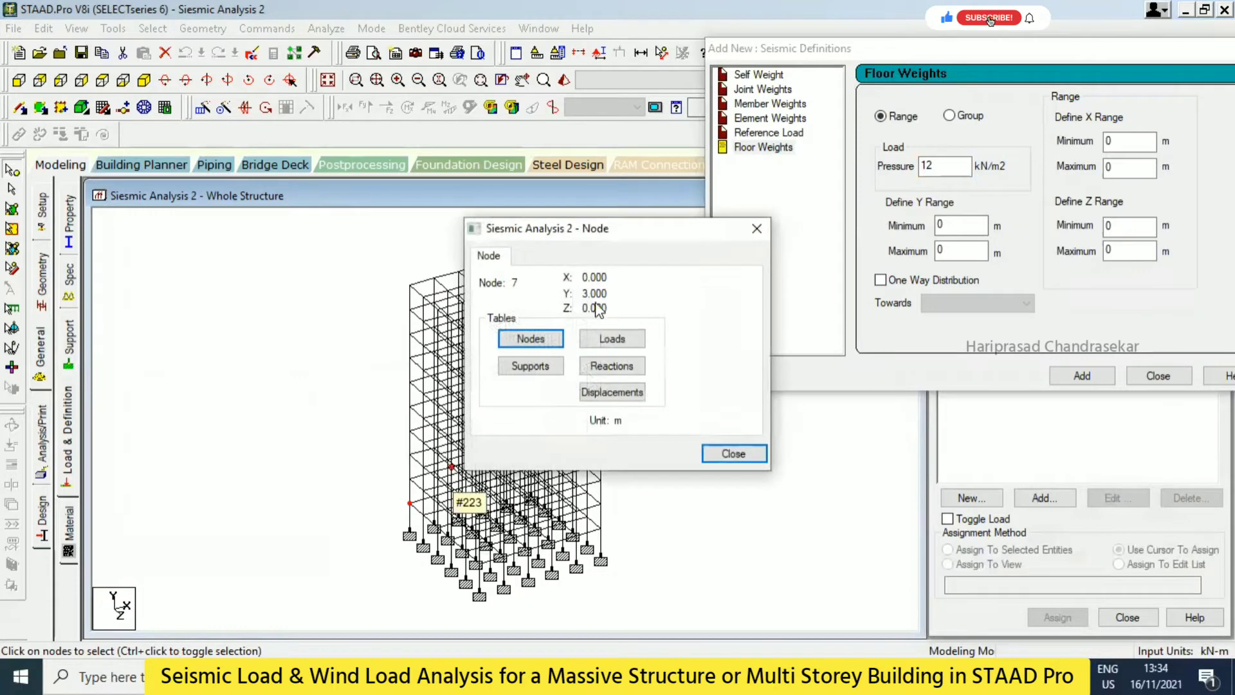
double_click(977, 225)
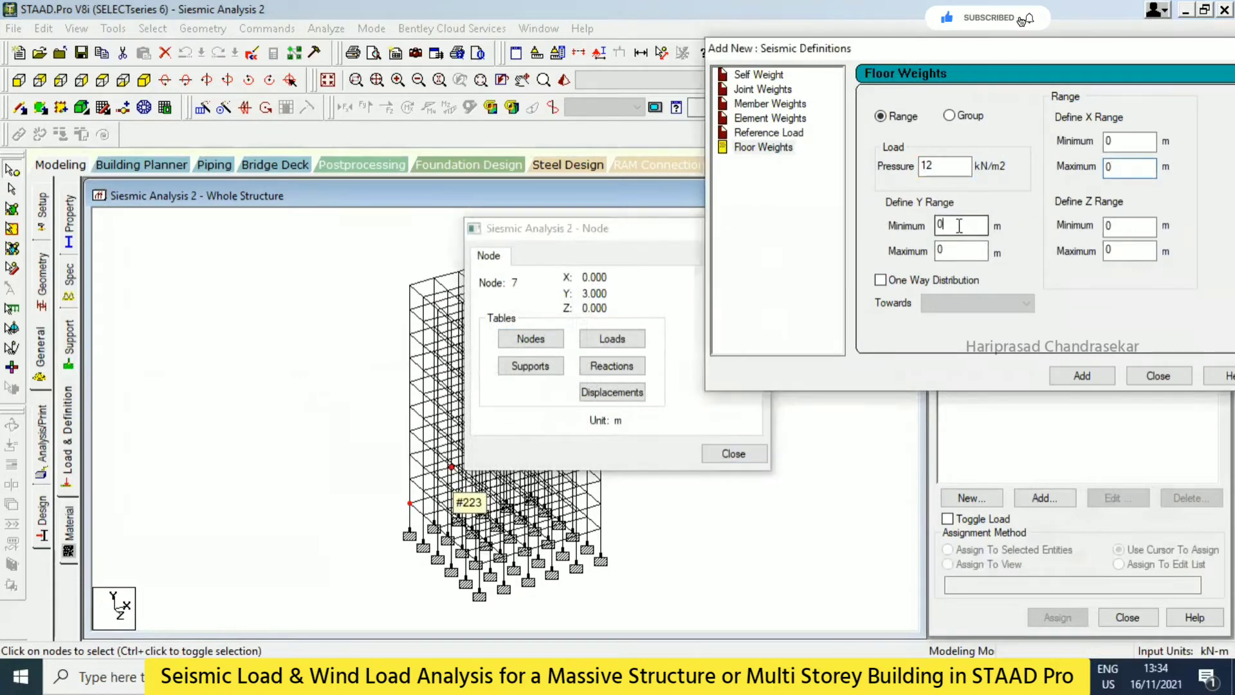
text(3)
- Check the opposite corner node below the roof, set maximum X 15, Y 27 and Z 15 m, and add the floor weight
drag(534, 228, 22, 240)
double_click(601, 335)
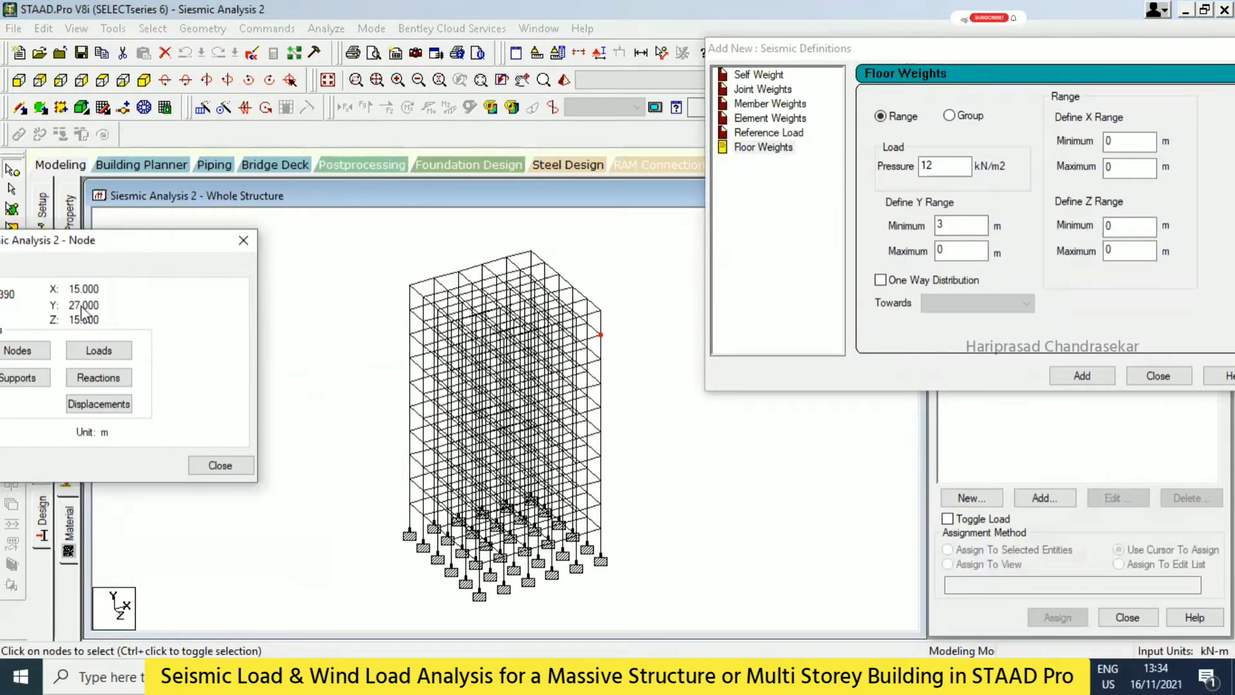
double_click(1126, 167)
text(15)
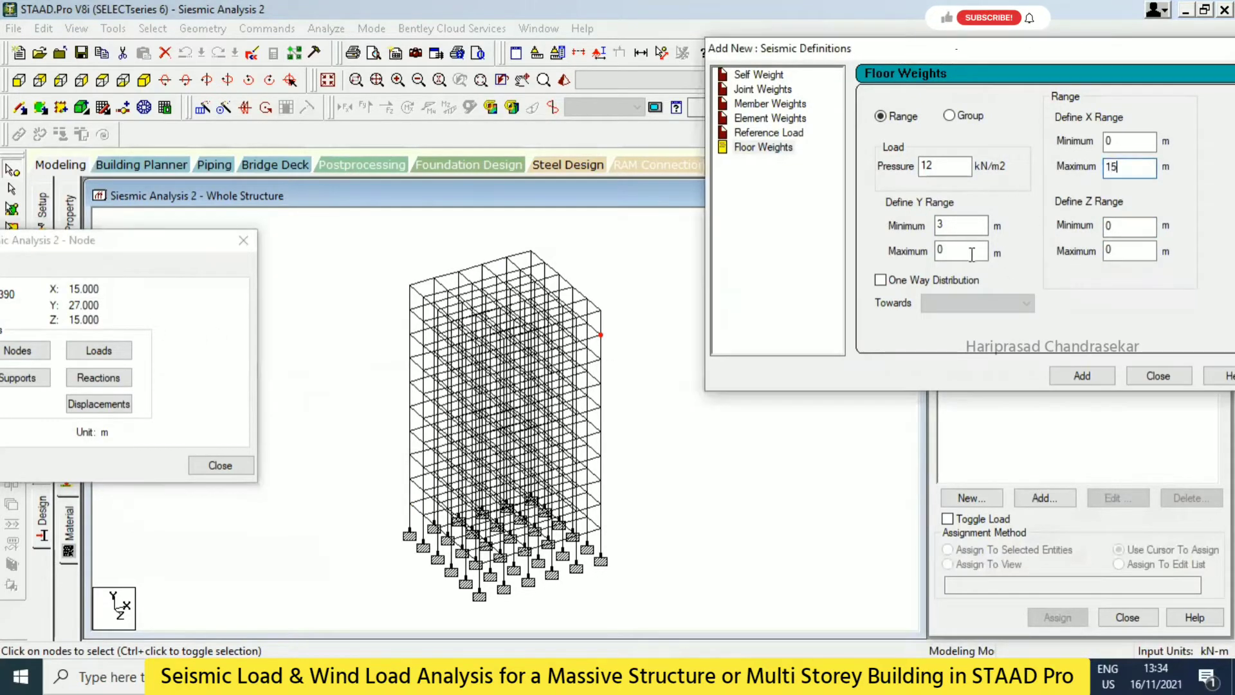
double_click(972, 252)
double_click(1123, 251)
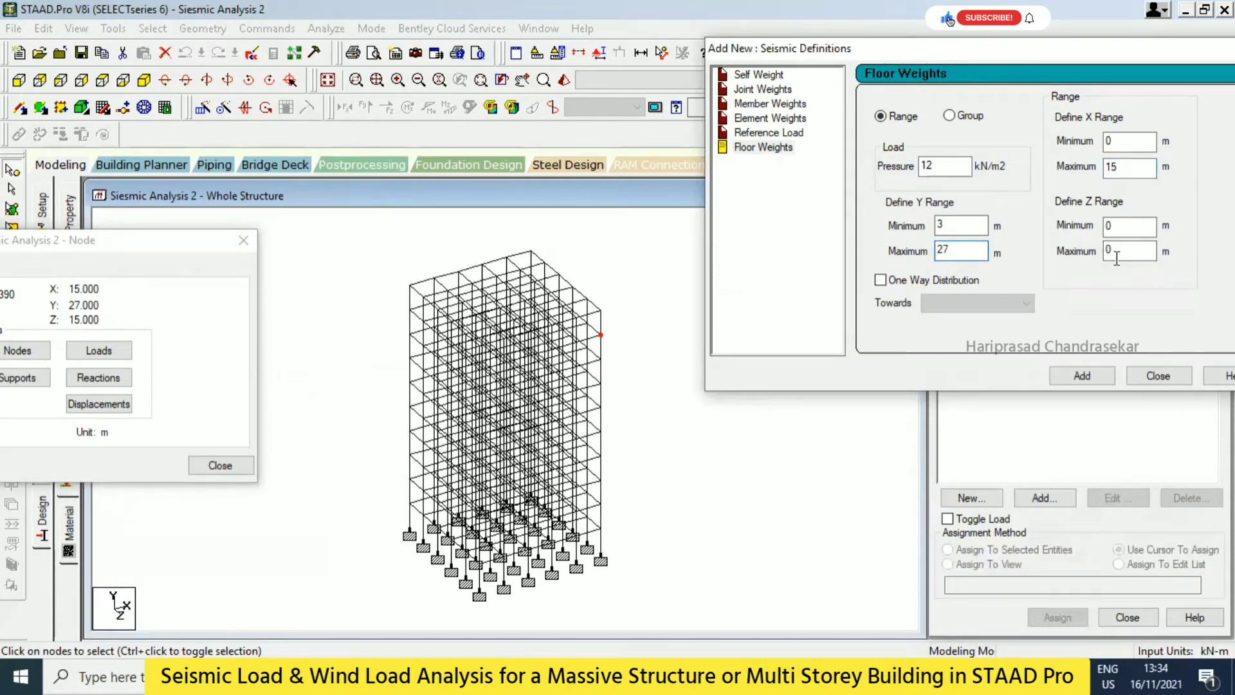
drag(1022, 49, 749, 49)
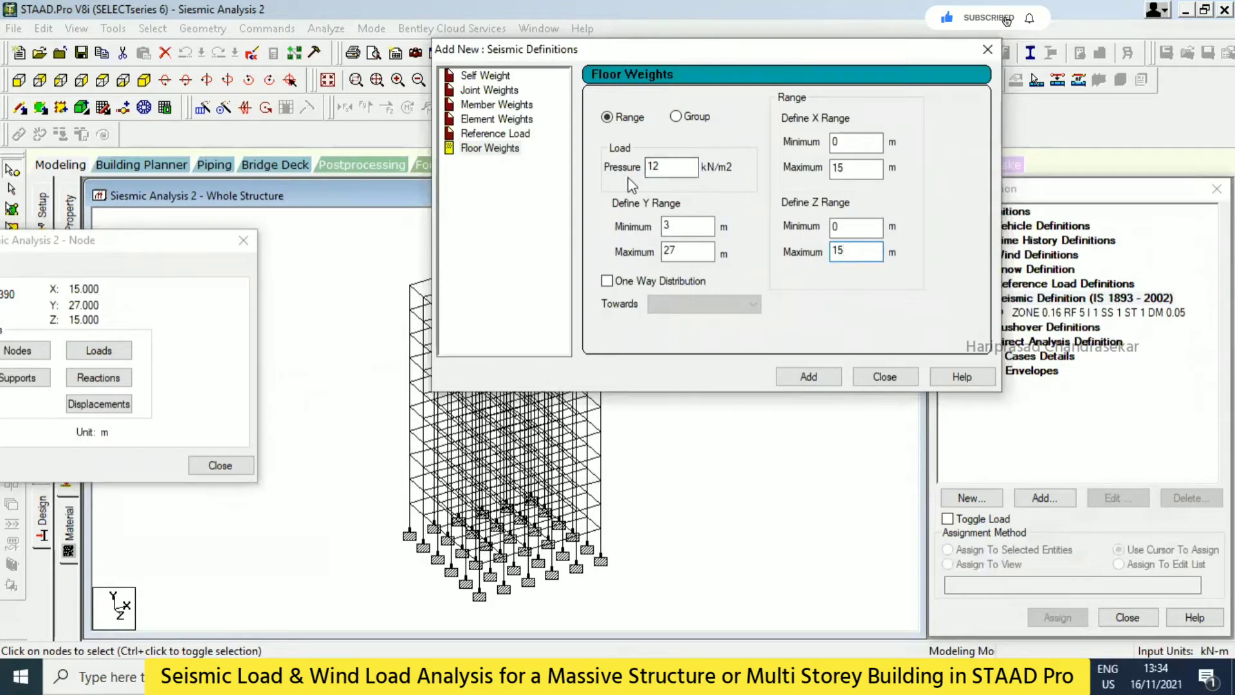
click(808, 377)
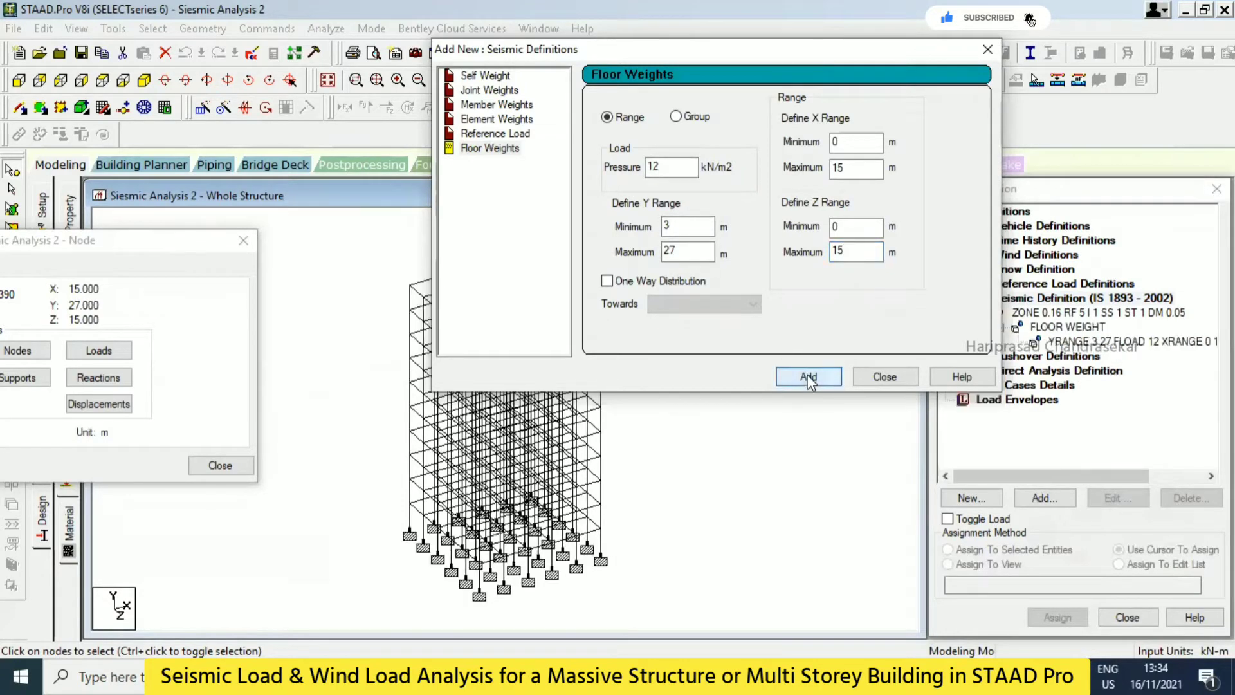
- Add another floor weight with a pressure of 2 kN/m2 over the same range
drag(711, 60, 865, 69)
double_click(811, 176)
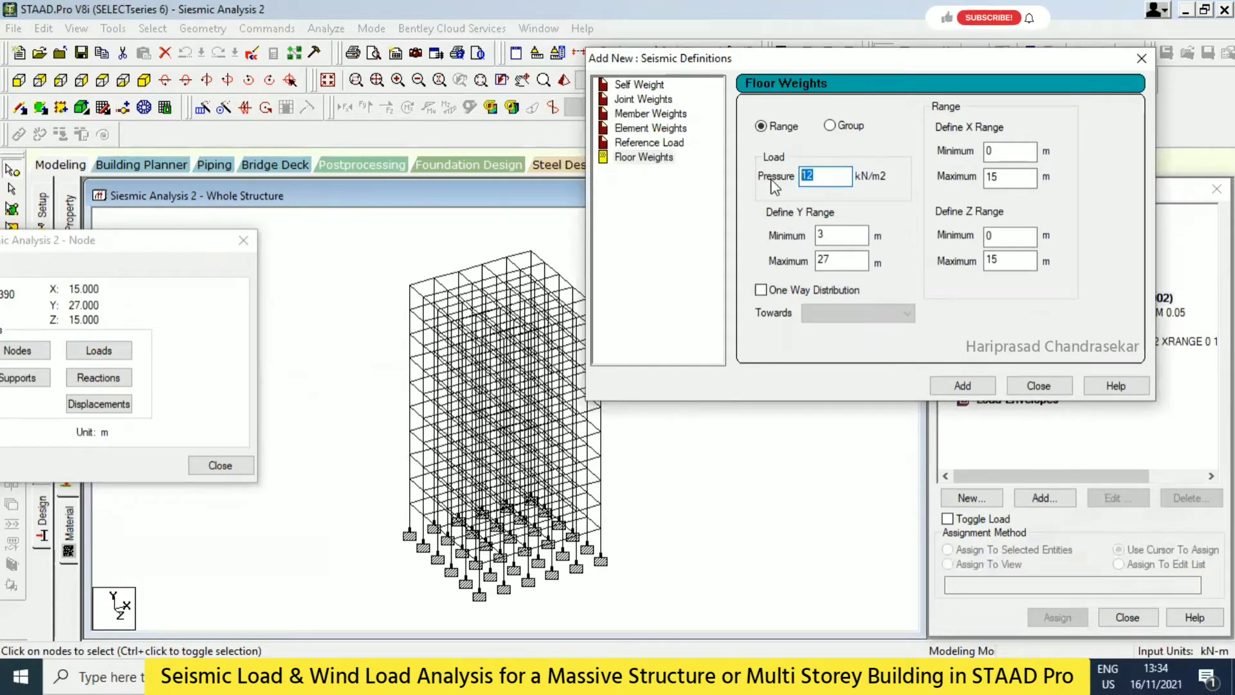
text(2)
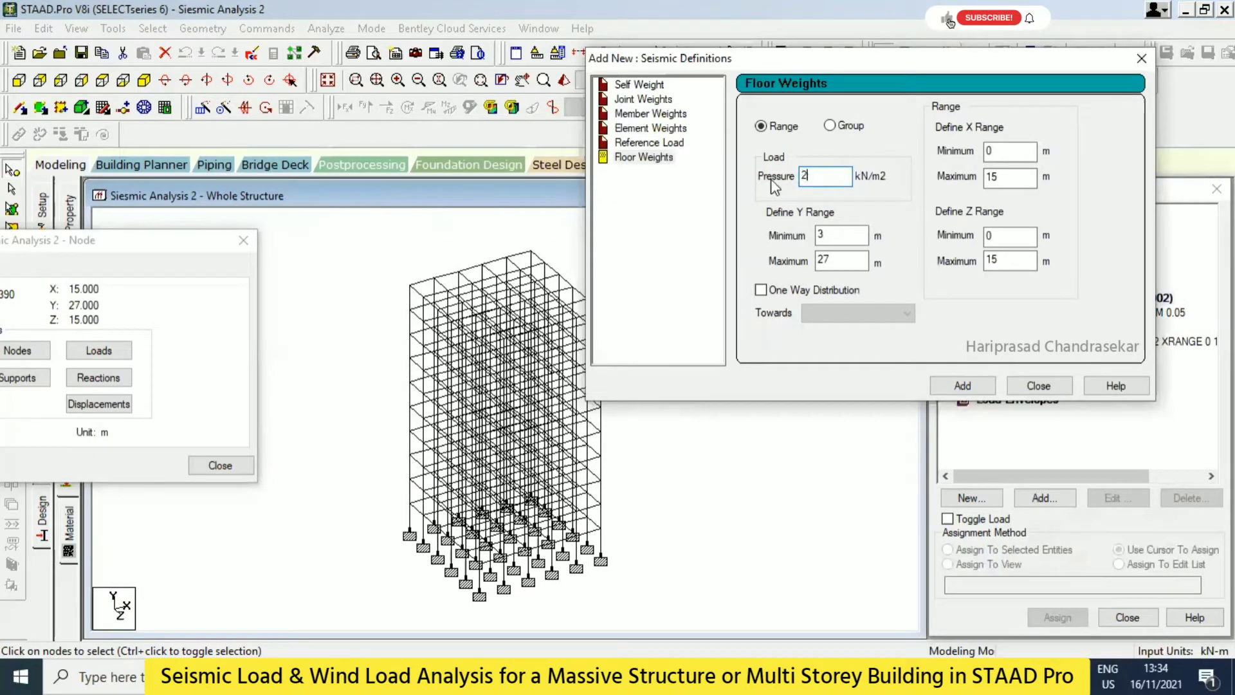
click(965, 385)
drag(894, 56, 814, 52)
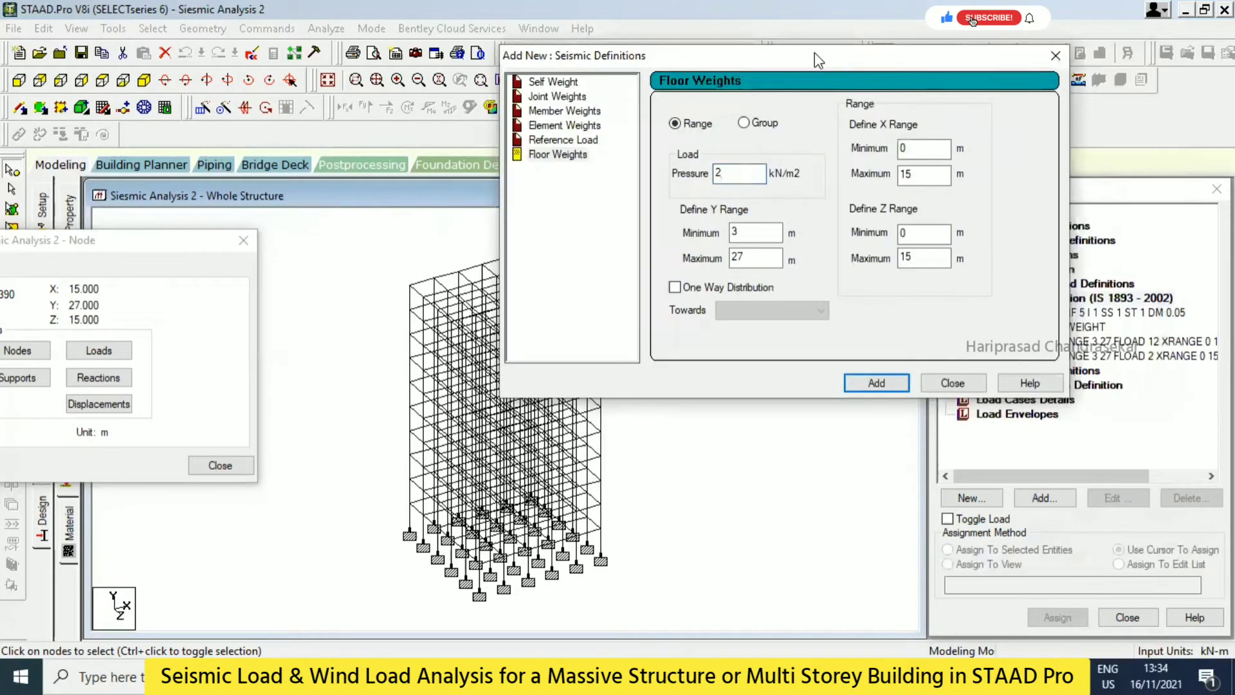
click(953, 382)
- Start a new floor weight, check a roof corner node's coordinates, and set the minimum Y to 30 m
click(1061, 496)
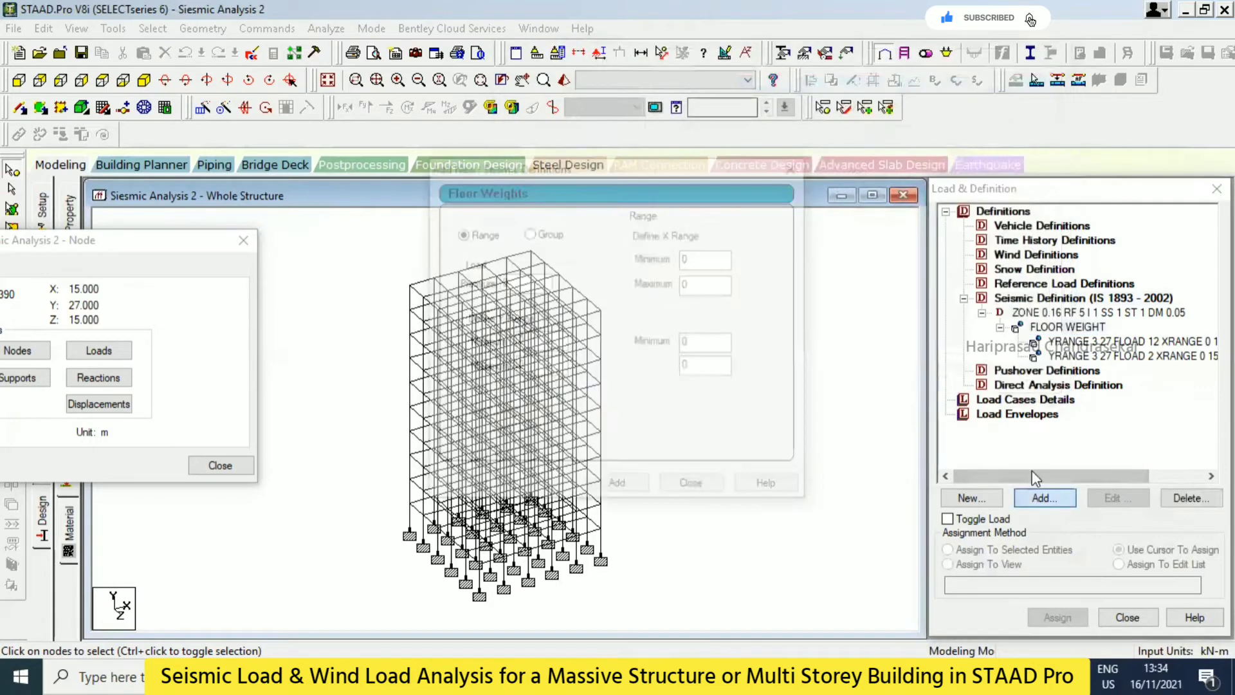
click(243, 242)
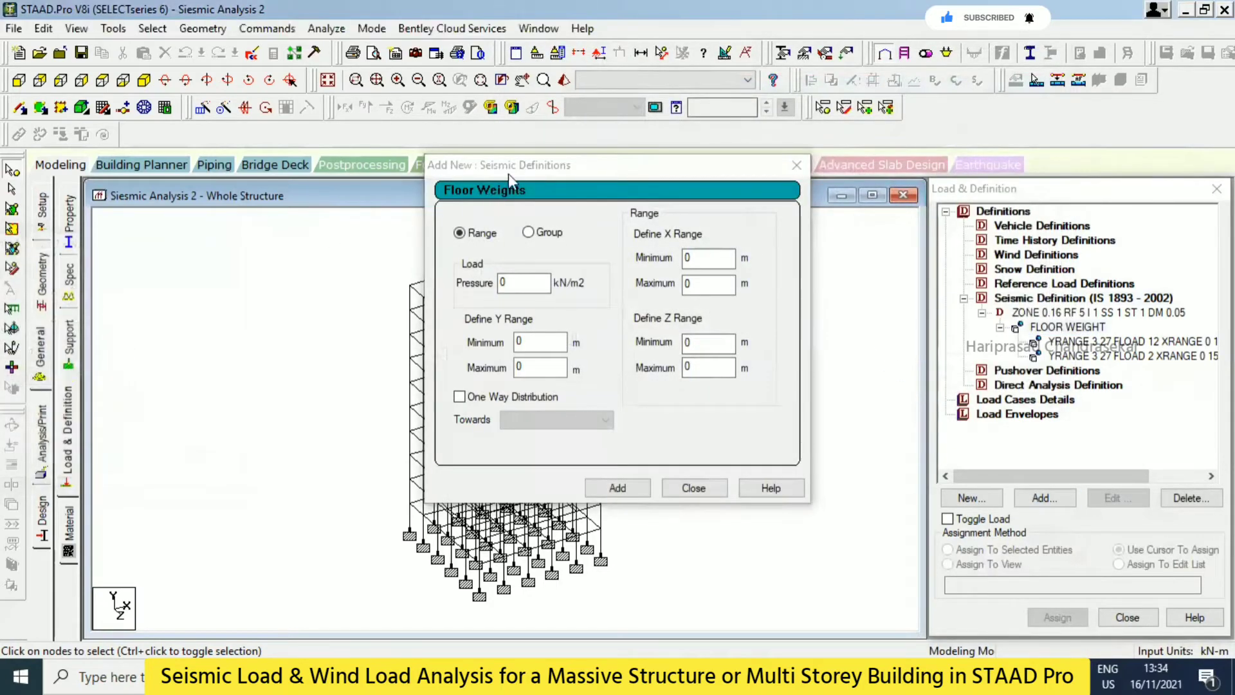
drag(579, 165, 687, 161)
double_click(411, 285)
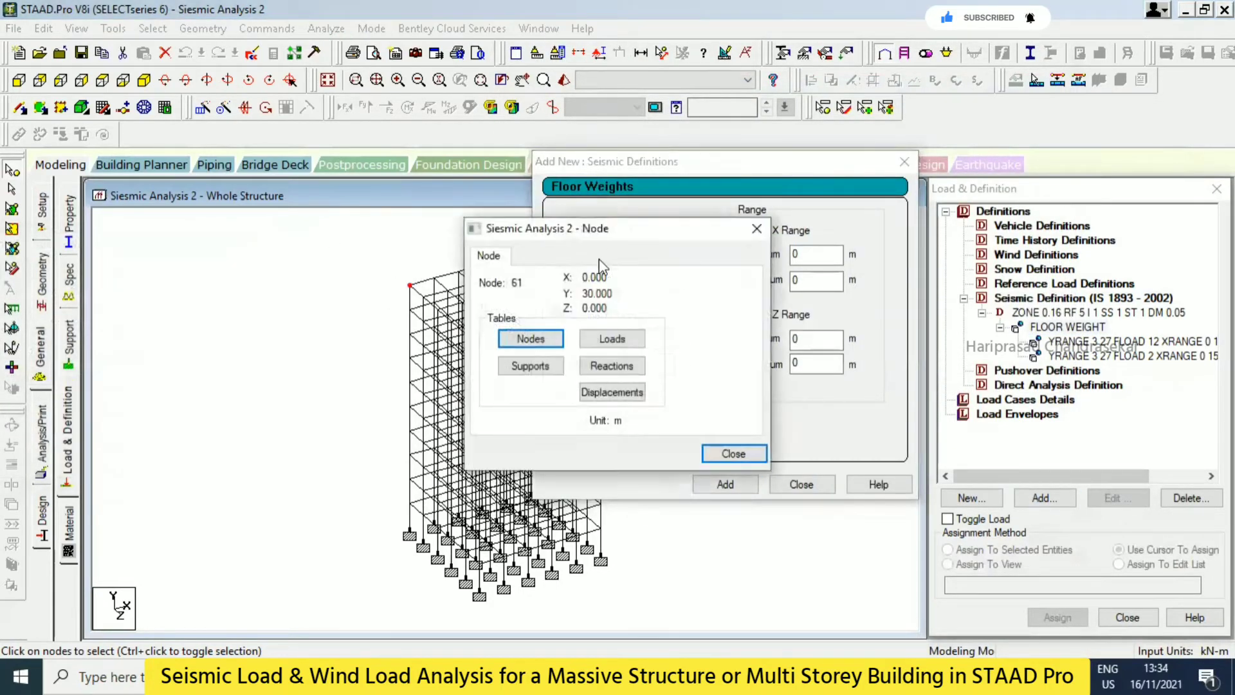
drag(643, 229, 377, 232)
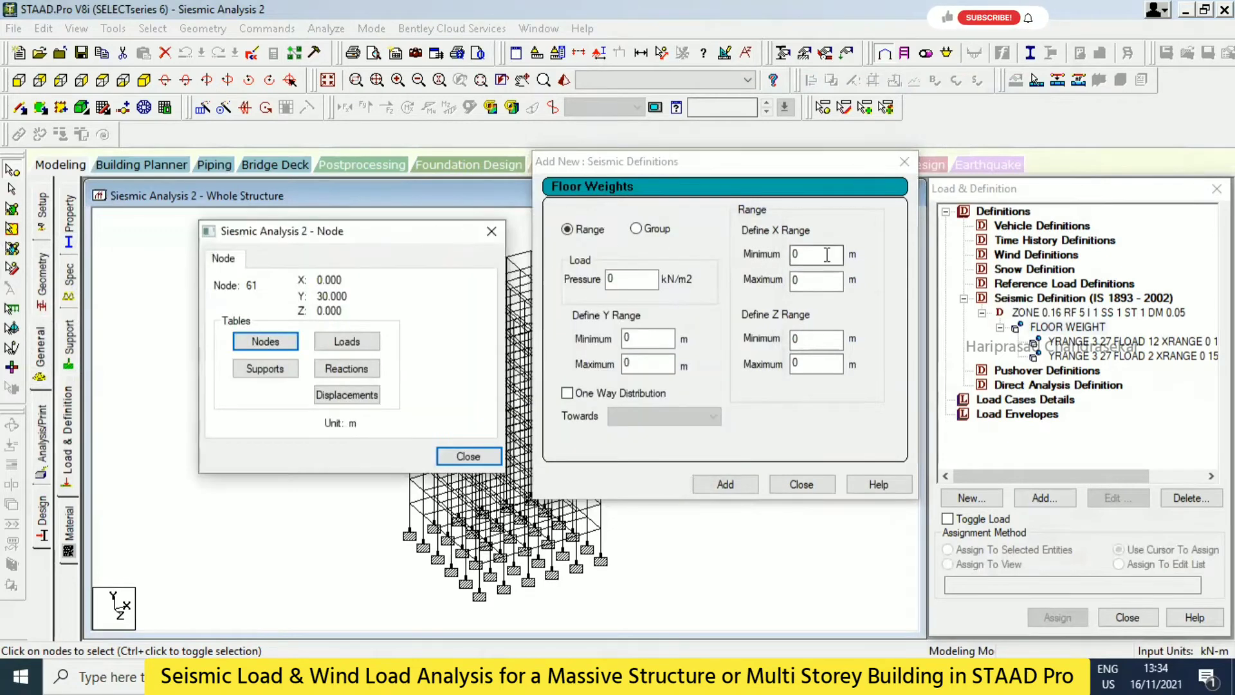
double_click(651, 337)
text(30)
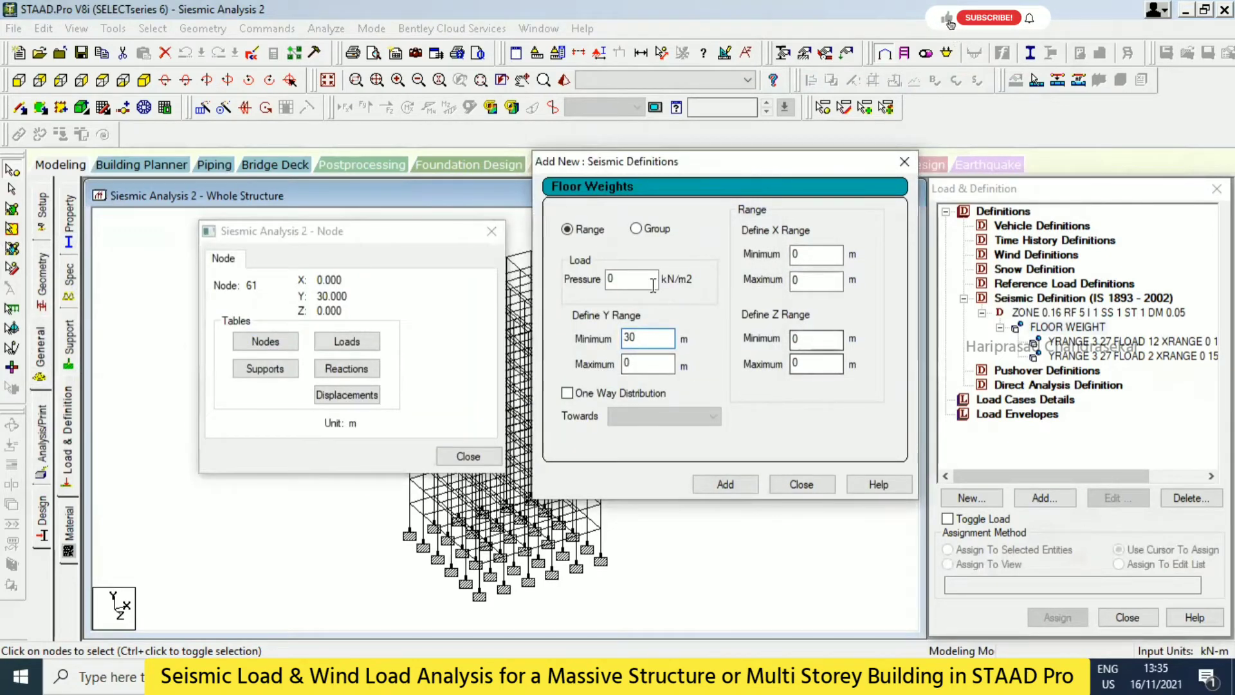
- Check the opposite roof corner node and set the range maximums to X 15, Y 30 and Z 15 m
click(500, 236)
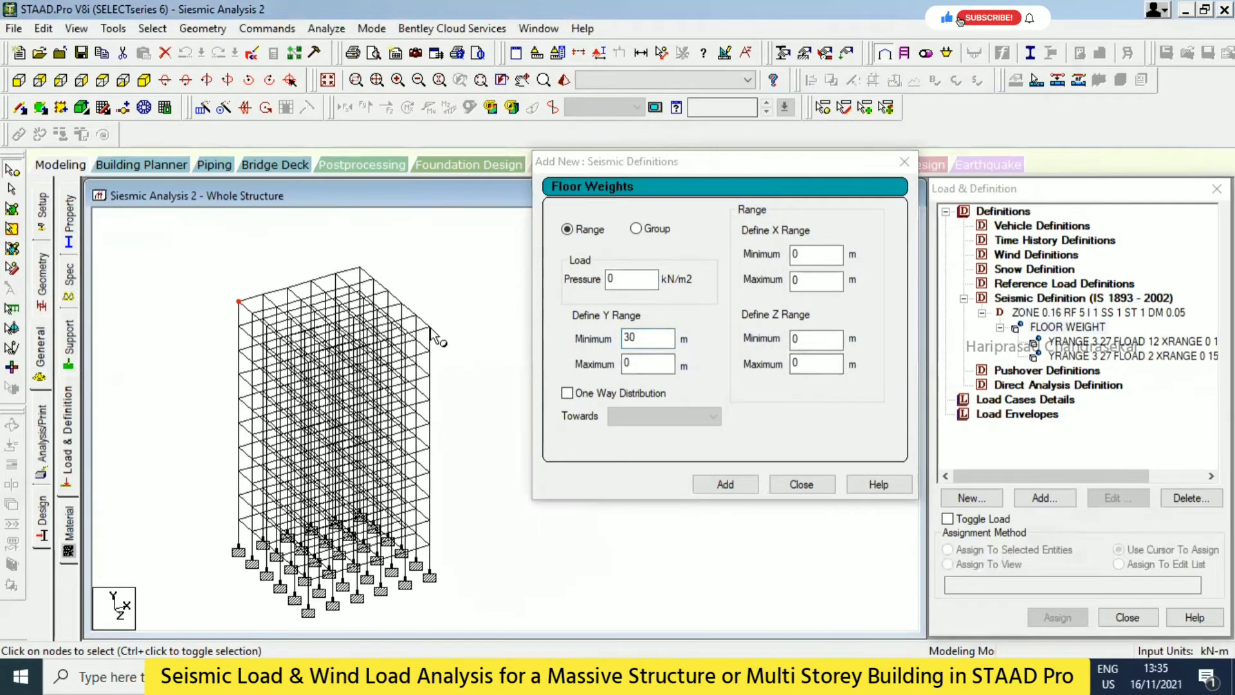
click(430, 327)
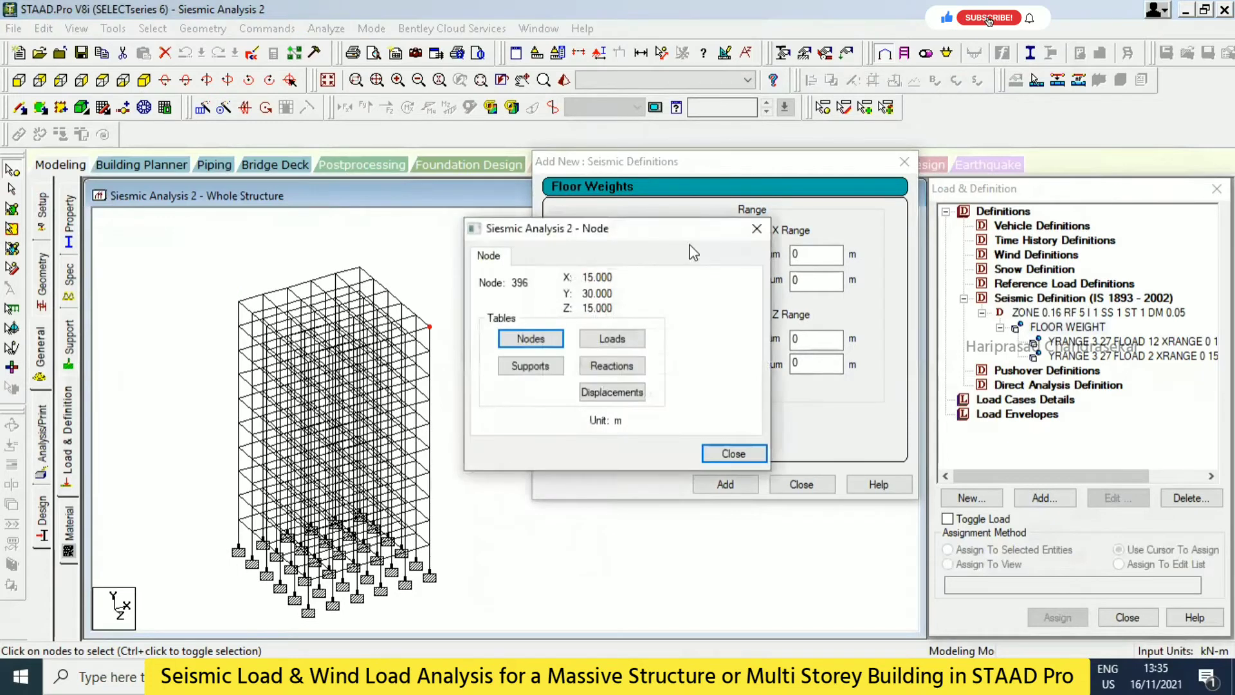
click(757, 228)
double_click(814, 279)
text(15)
double_click(646, 364)
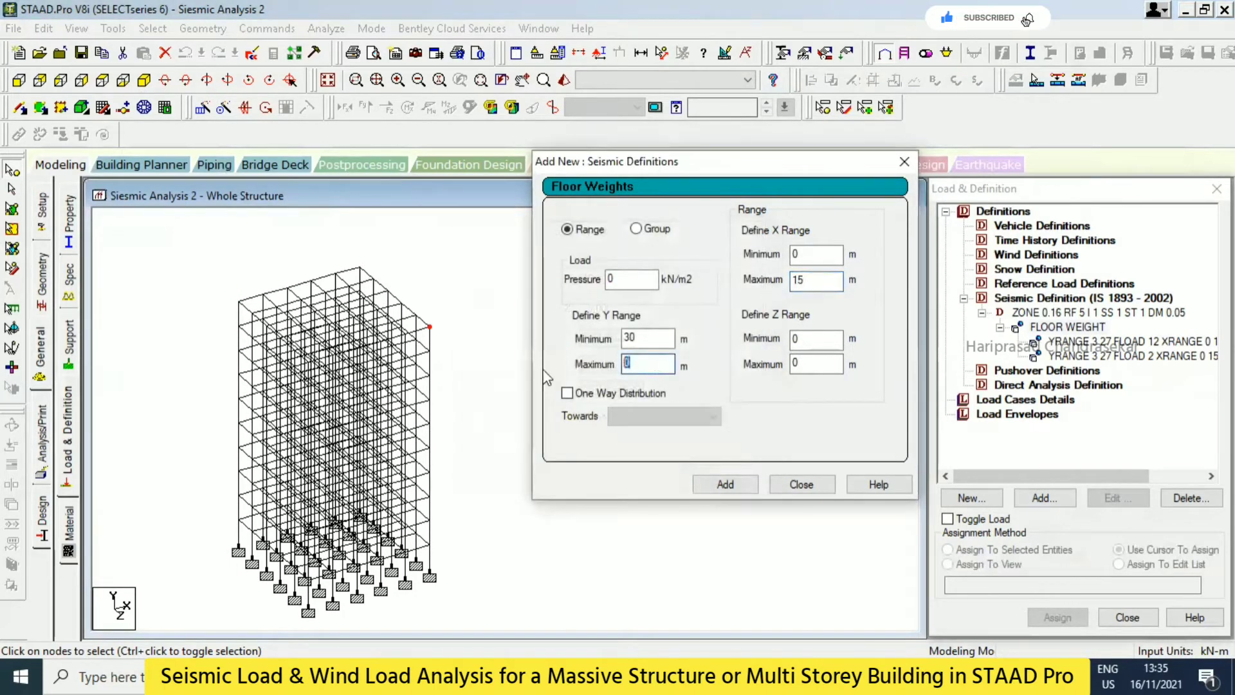
text(30)
double_click(812, 363)
text(15)
- Set the roof floor weight pressure to 10 kN/m2 and add it to the seismic definition
double_click(613, 281)
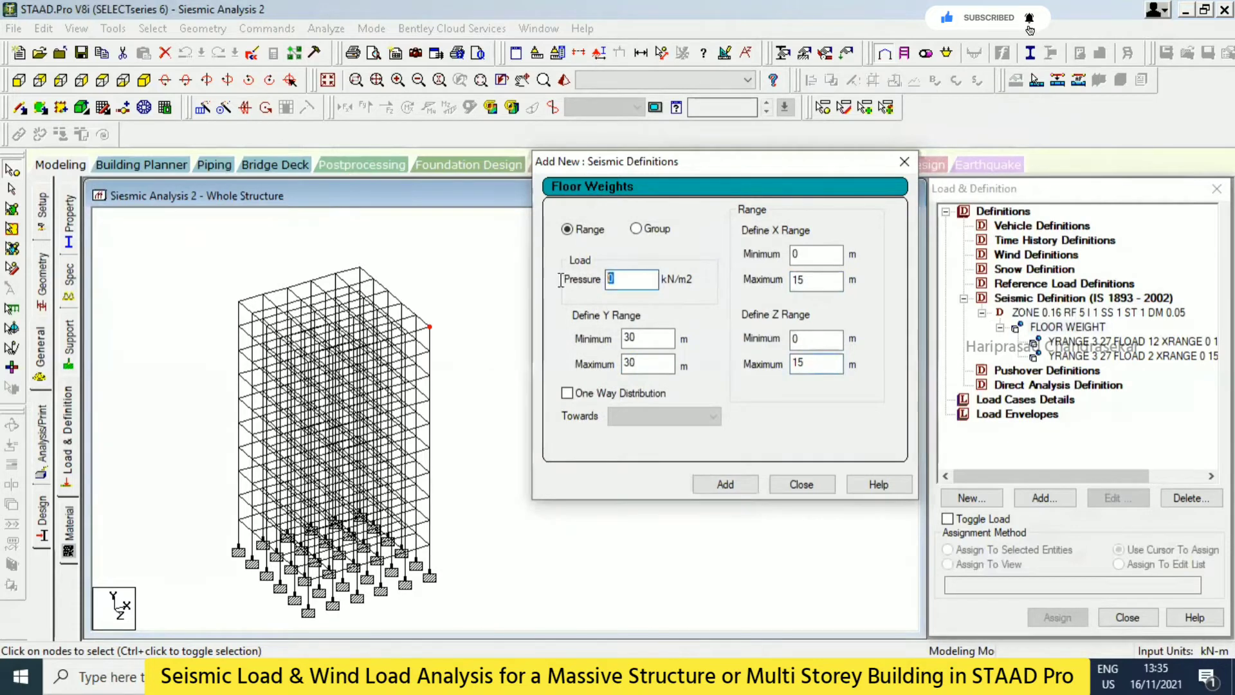
text(10)
click(724, 484)
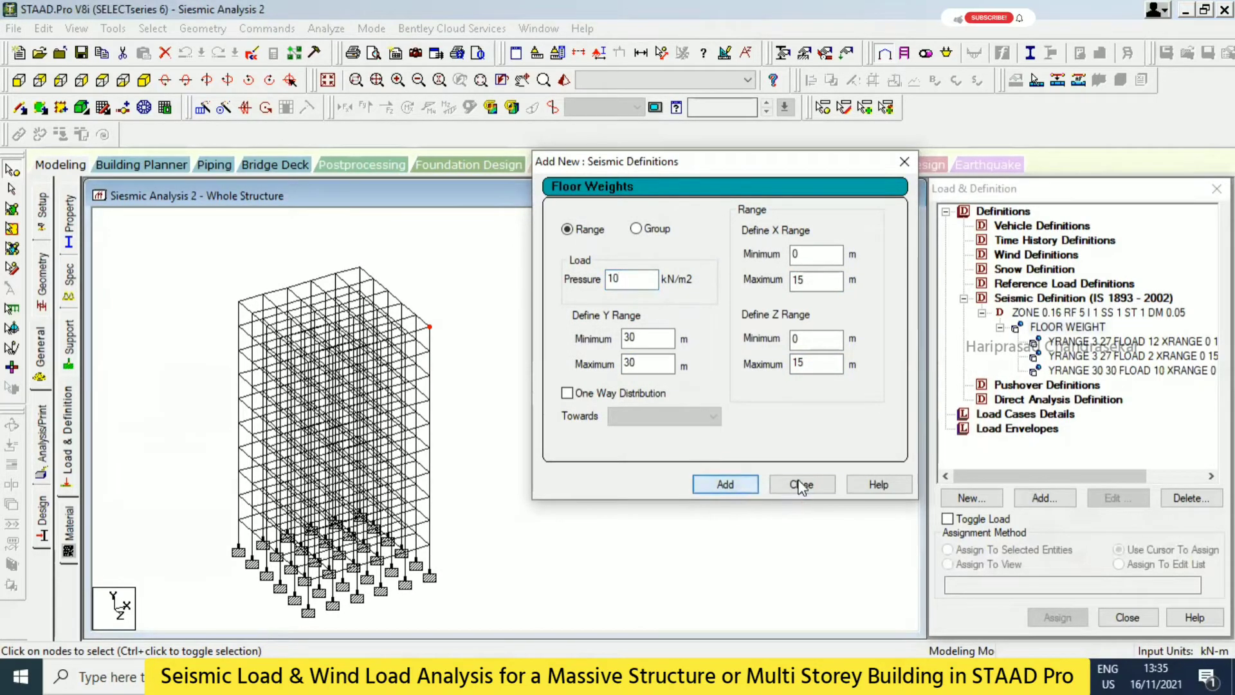
click(801, 484)
click(1081, 341)
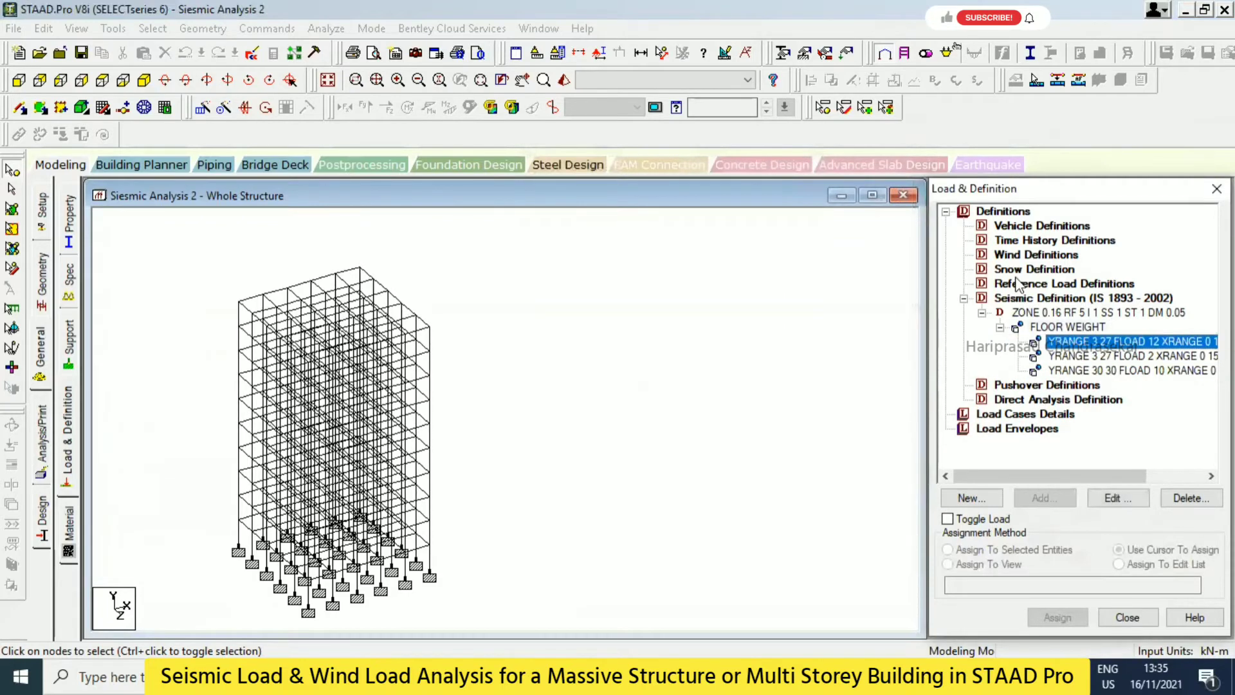
- Create primary load case 1 with the Seismic loading type and the title SLx
click(1008, 415)
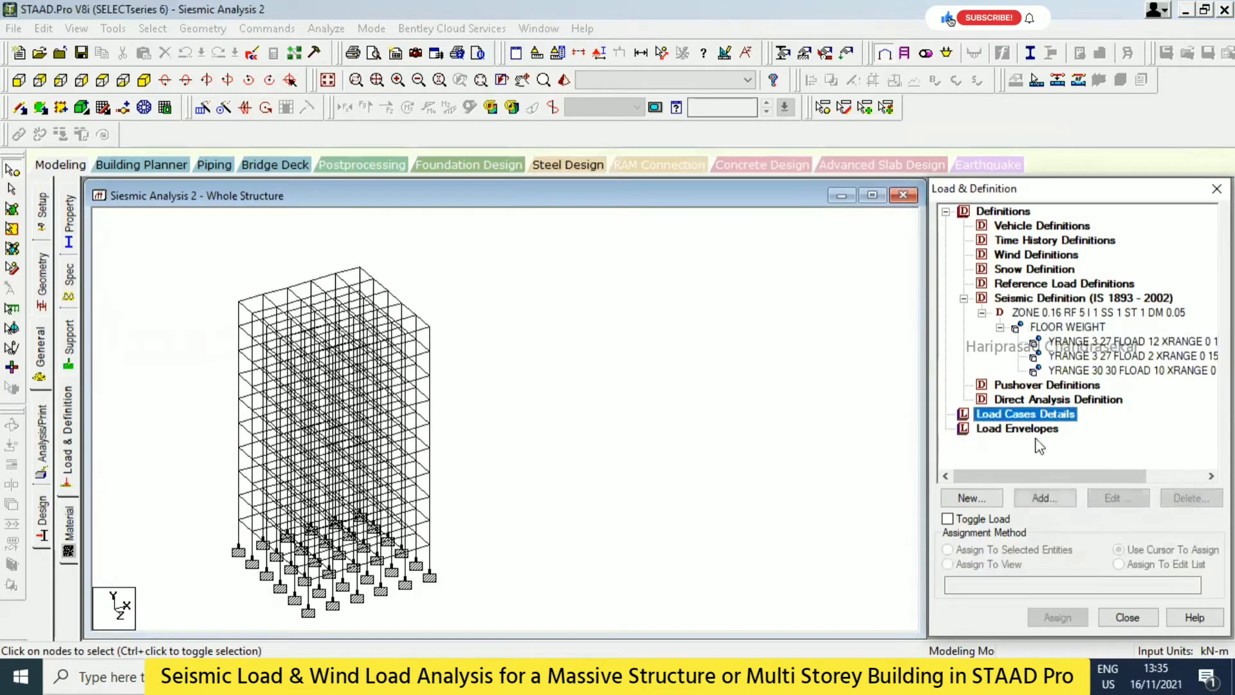
click(1051, 499)
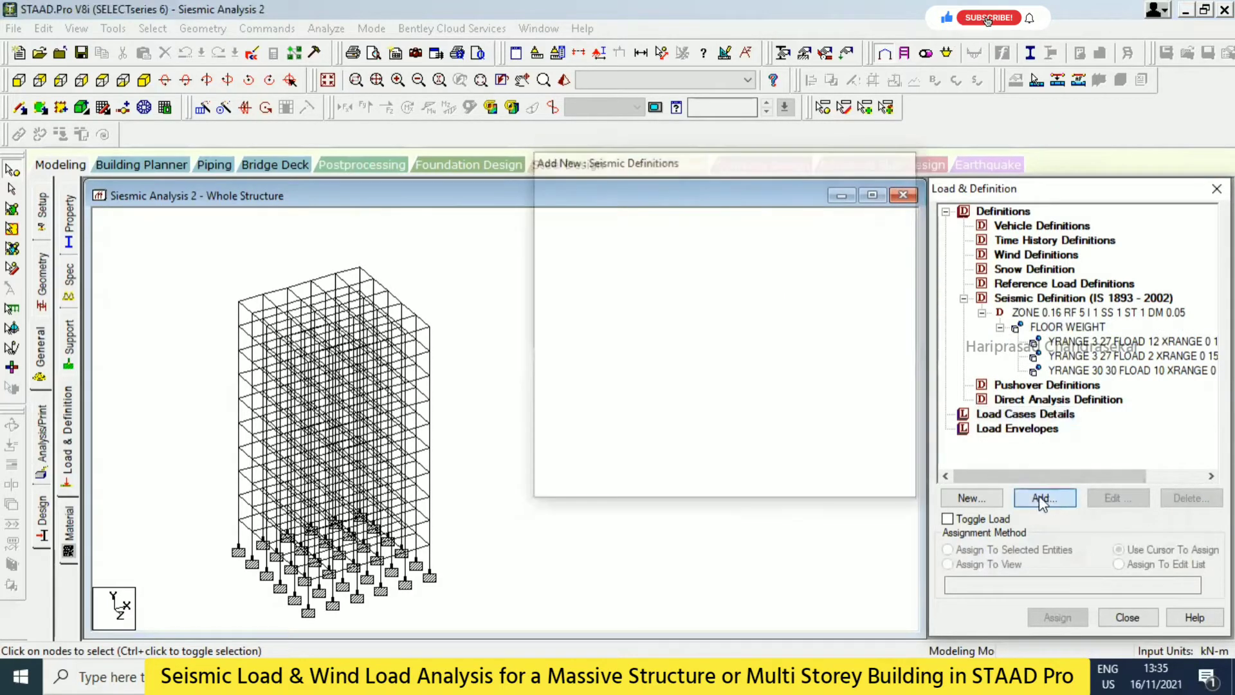
click(672, 237)
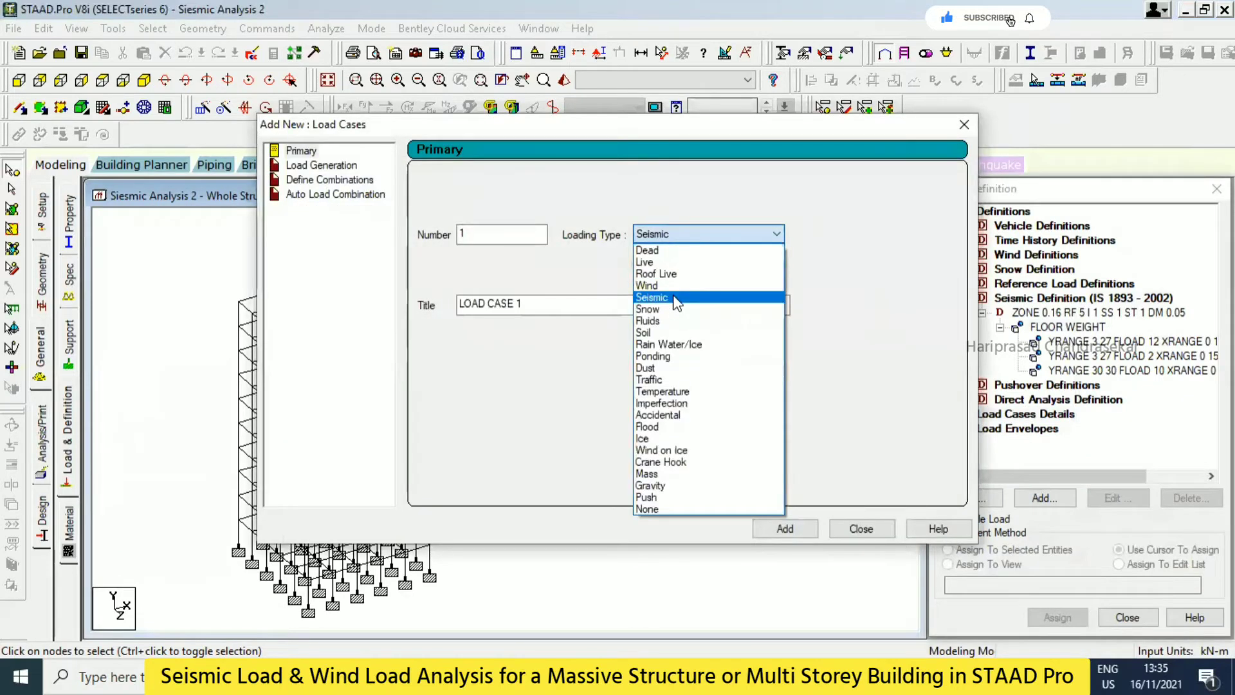
click(652, 297)
key(Tab)
text(SL)
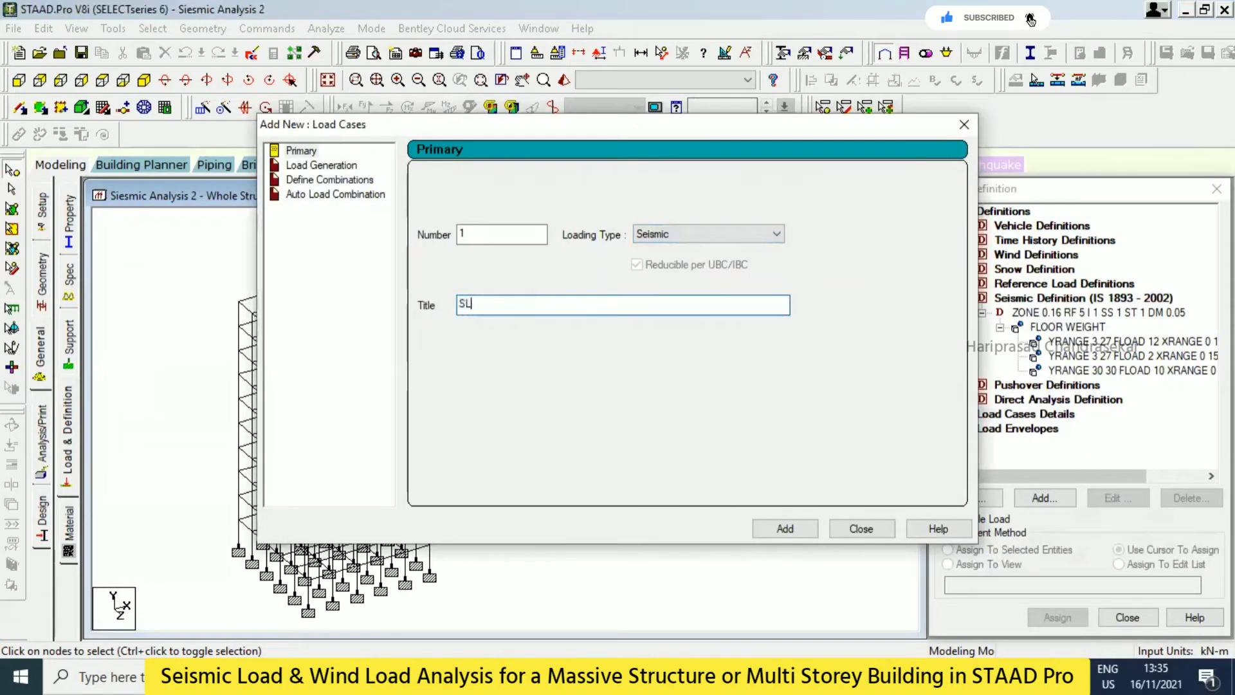
text(x)
key(Return)
- Create a second primary seismic load case titled SLz
key(shift+Home)
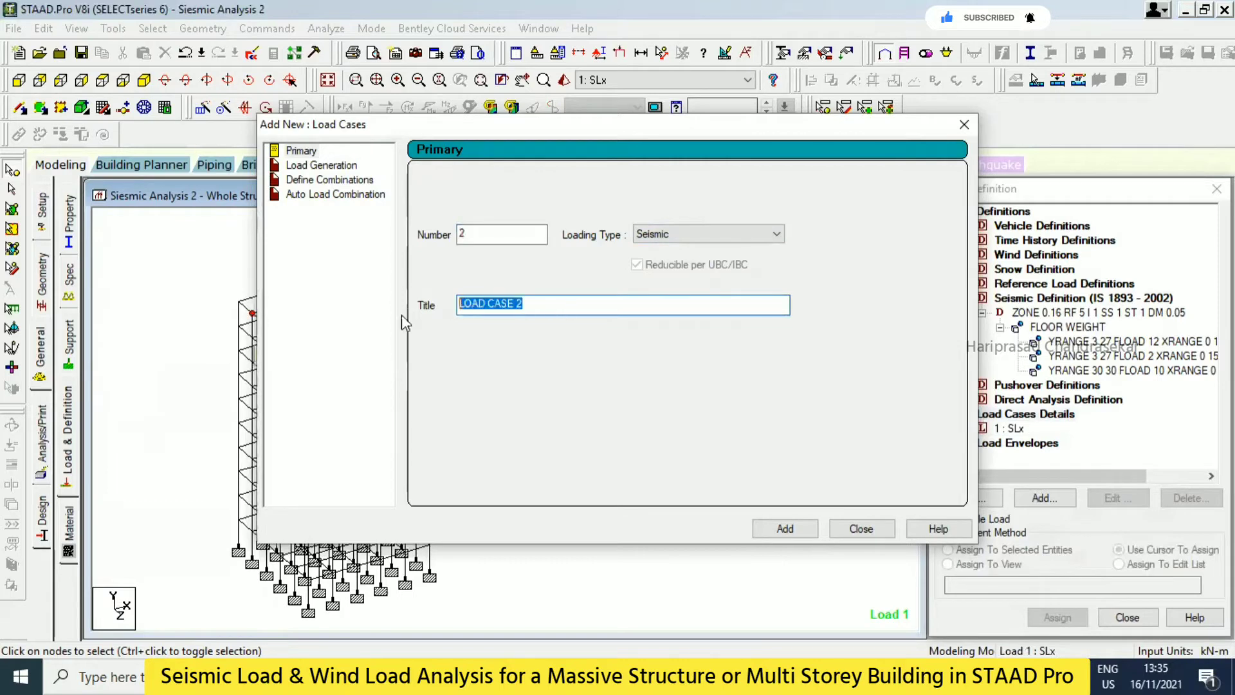
text(SLz)
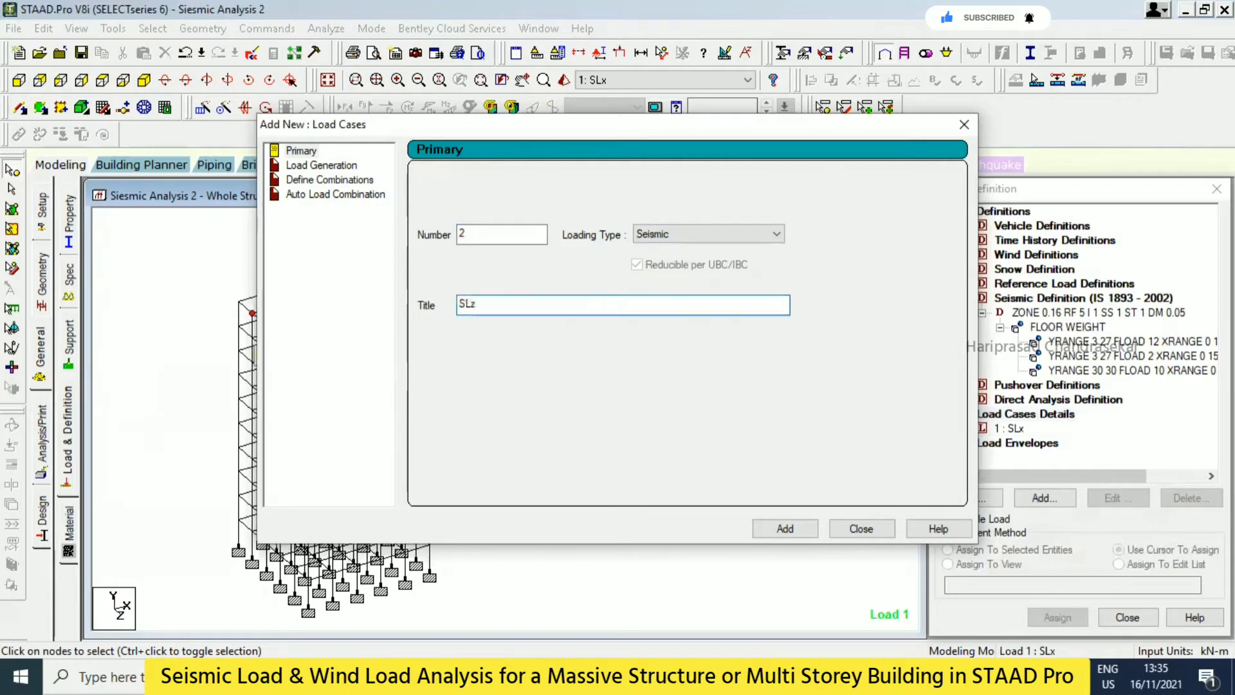
key(Return)
click(963, 124)
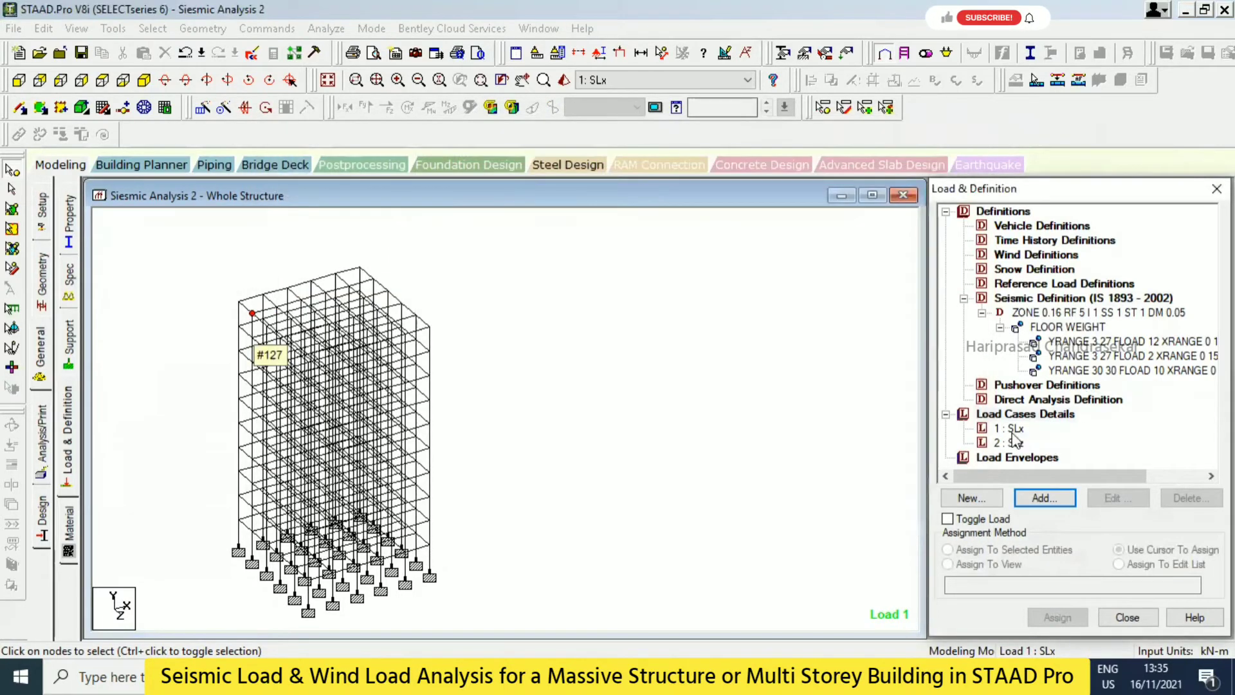
- Add a seismic load in the X direction with factor 1 to load case SLx
click(1015, 440)
click(1043, 498)
key(Escape)
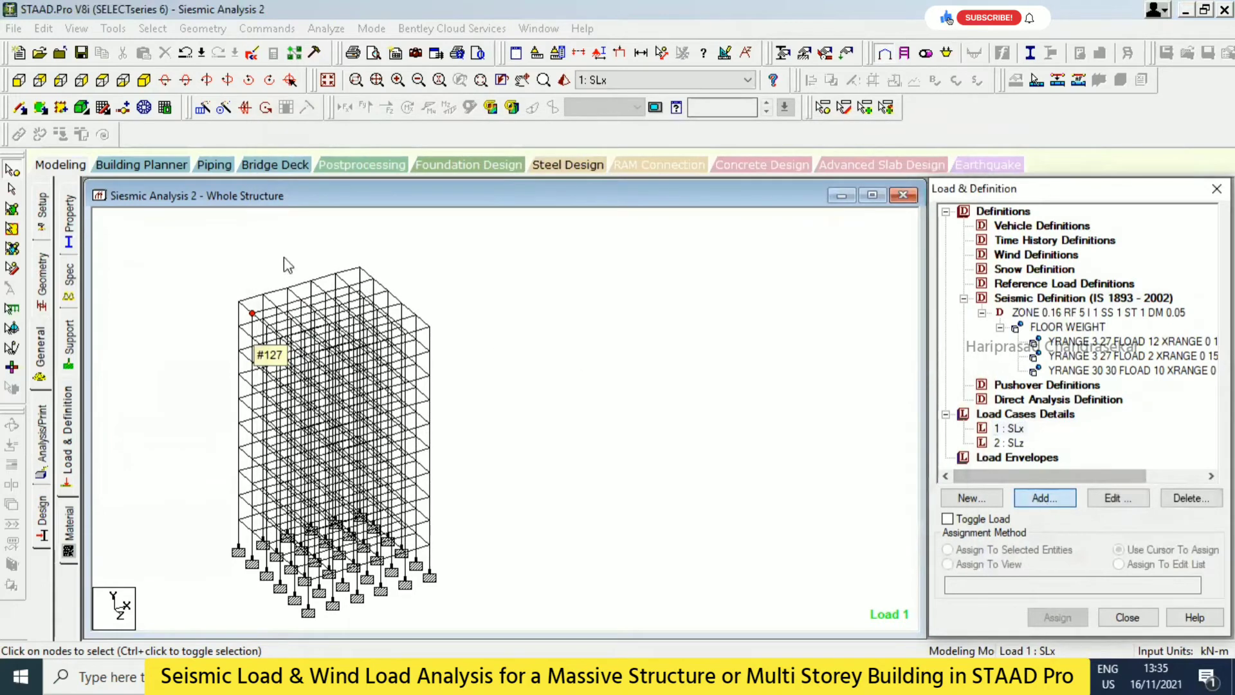
key(Return)
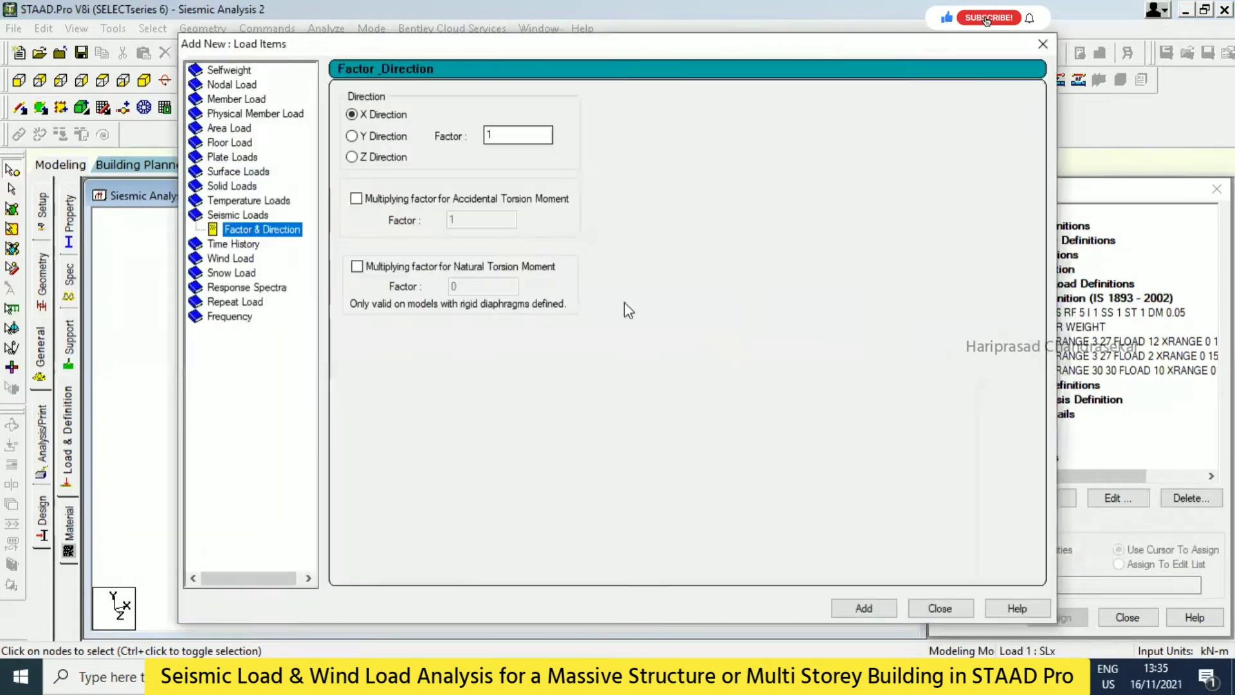
click(863, 607)
click(934, 607)
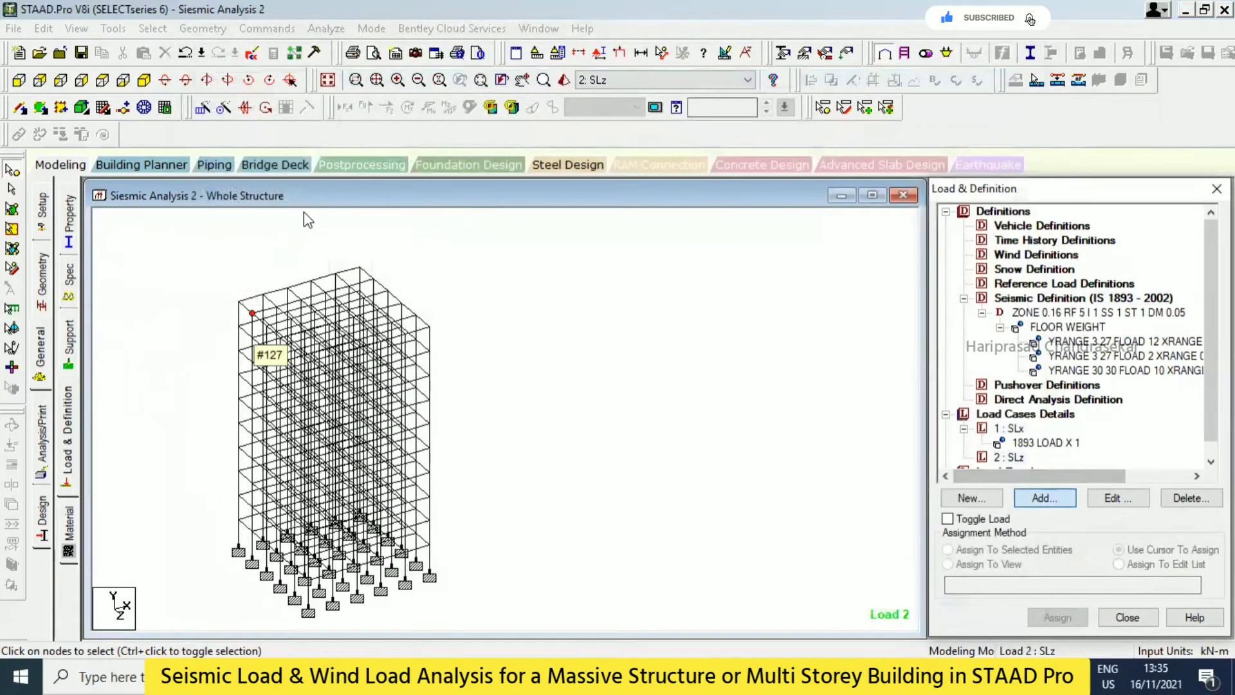
- Add a seismic load in the Z direction with factor 1 to load case SLz
key(Return)
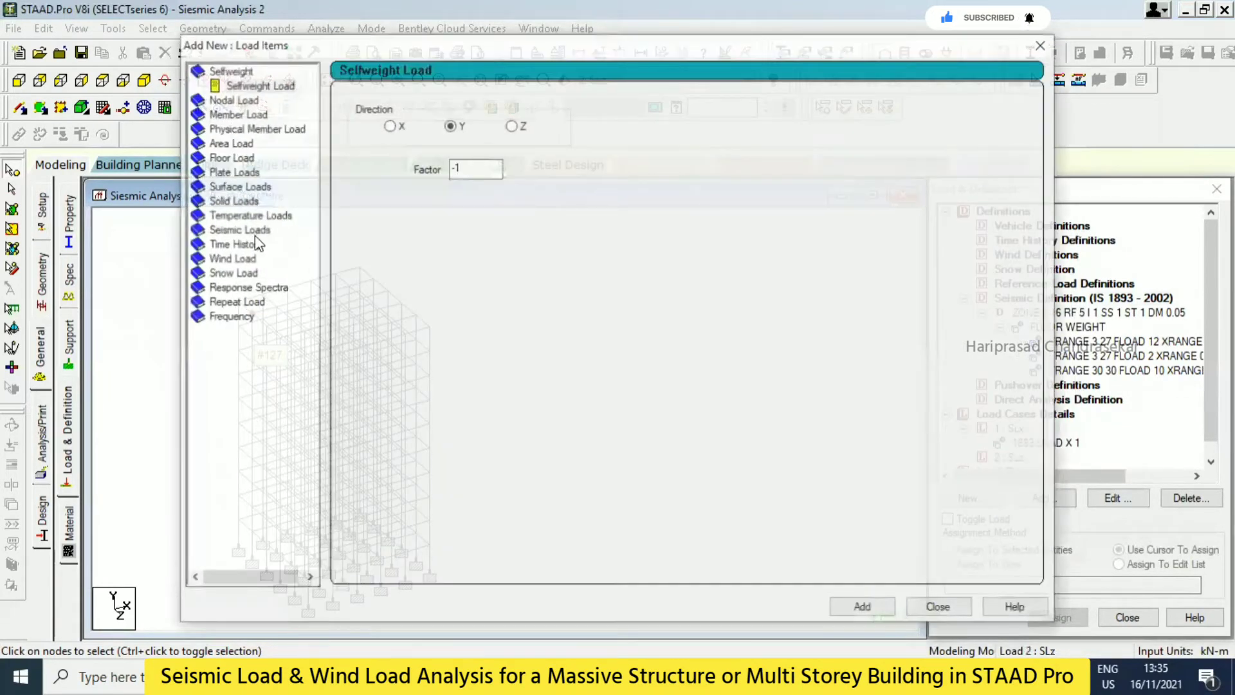
click(251, 230)
click(351, 156)
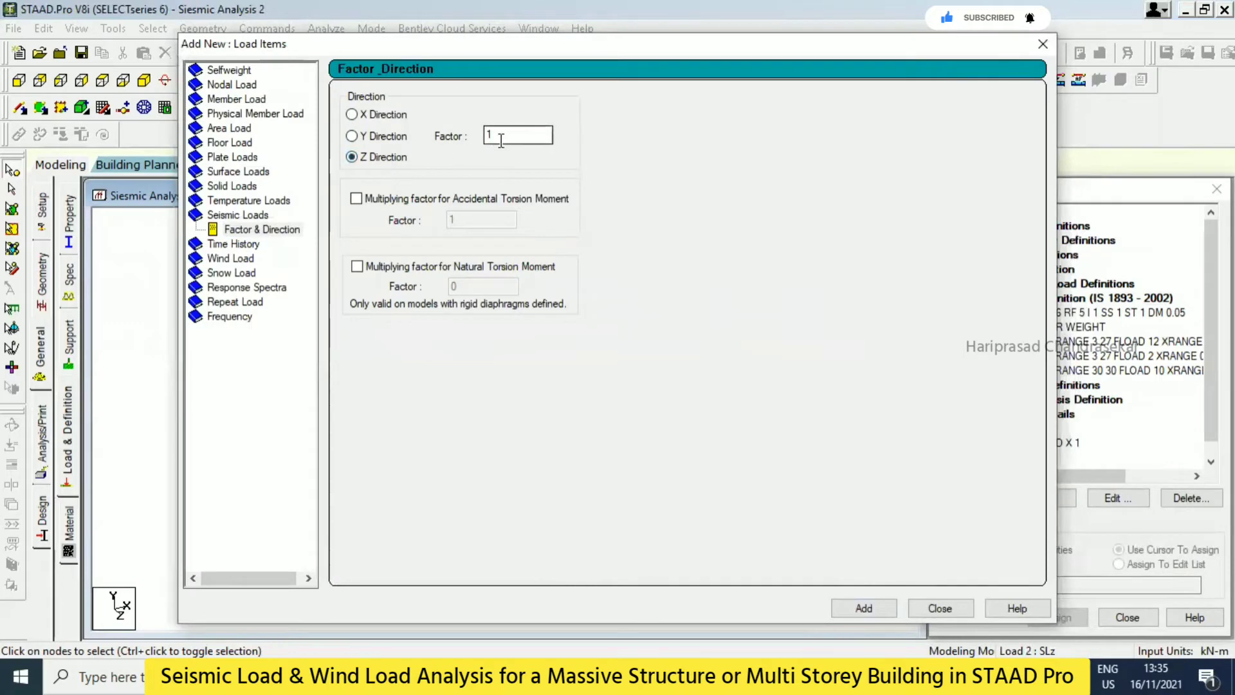
click(863, 609)
click(941, 607)
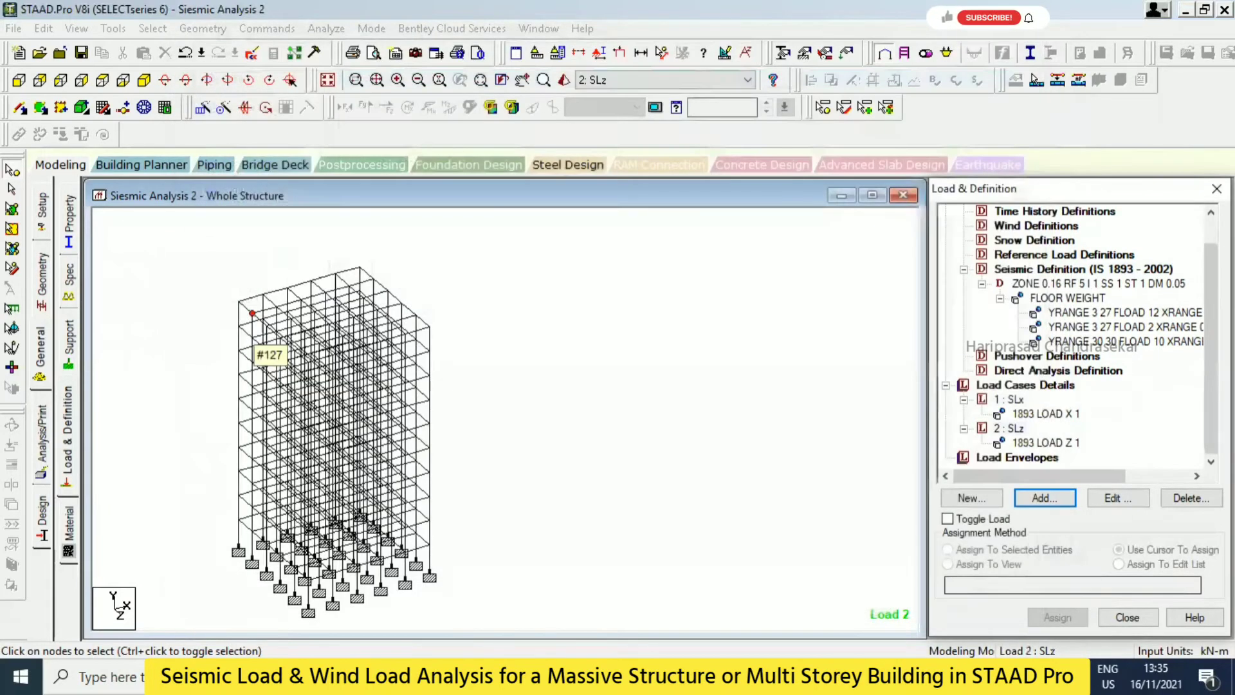
- Add a Perform Analysis command with the print option All to the model
click(1073, 417)
click(1063, 442)
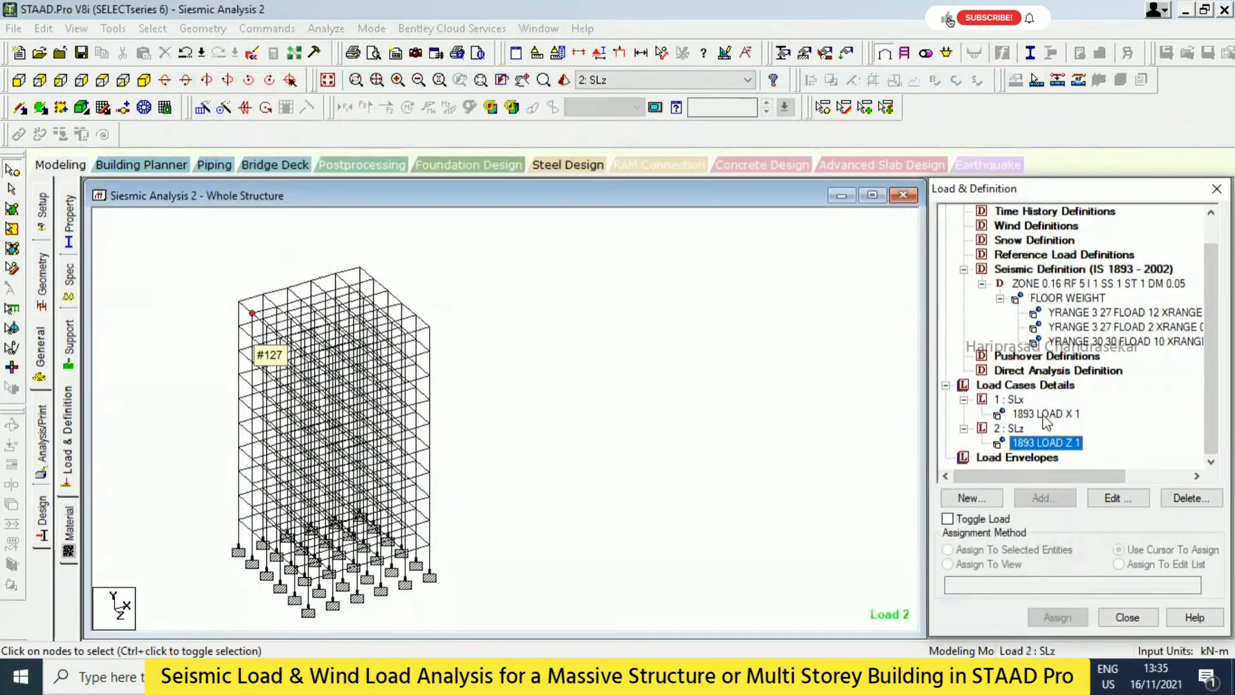
click(1042, 413)
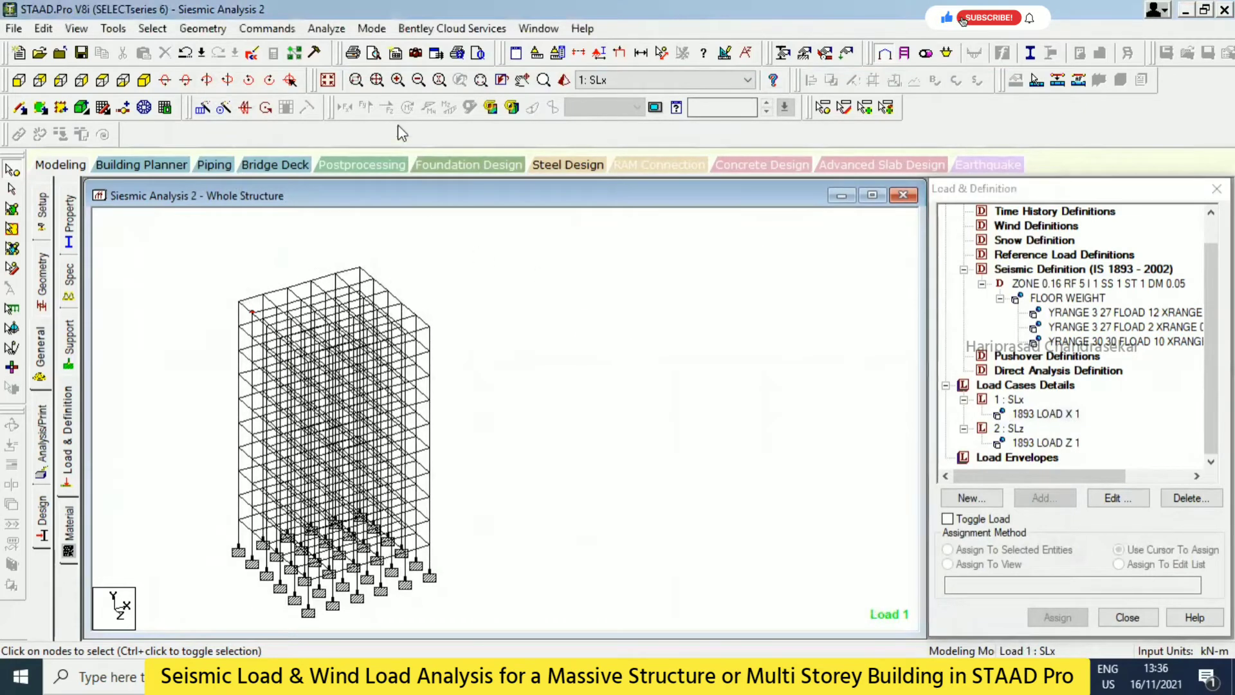
click(47, 444)
click(533, 383)
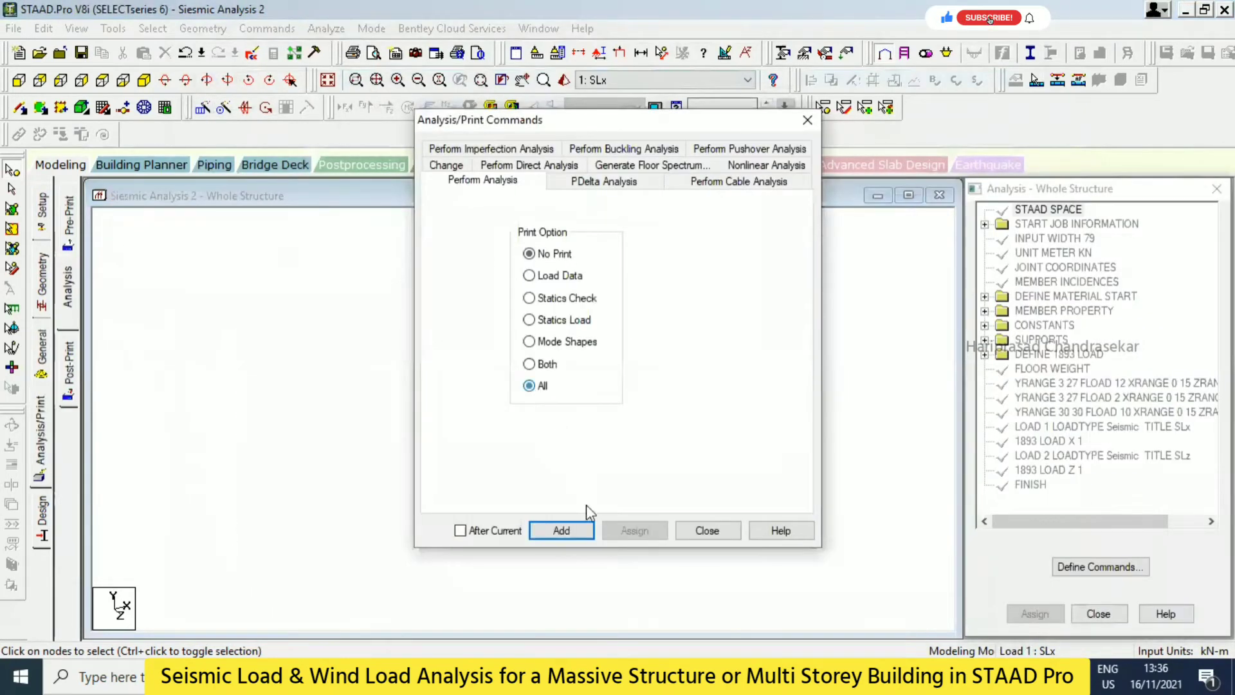
click(560, 524)
click(704, 523)
- Run the analysis and open its output file
click(326, 28)
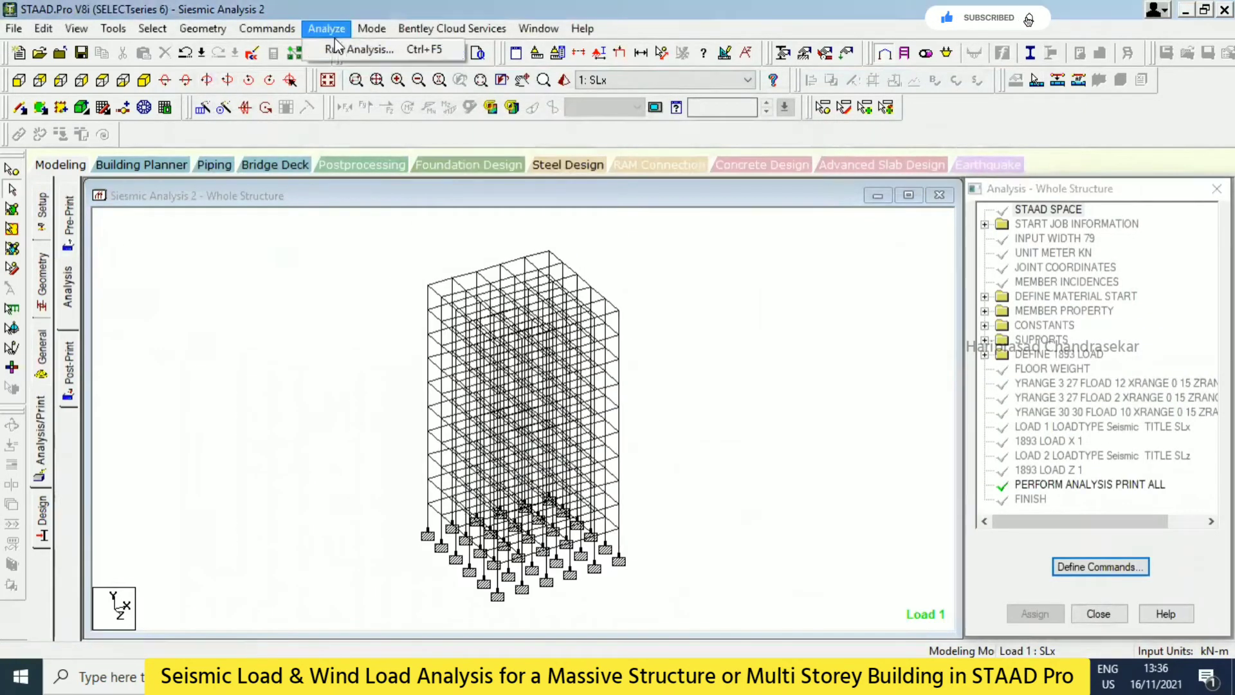
click(337, 45)
click(506, 362)
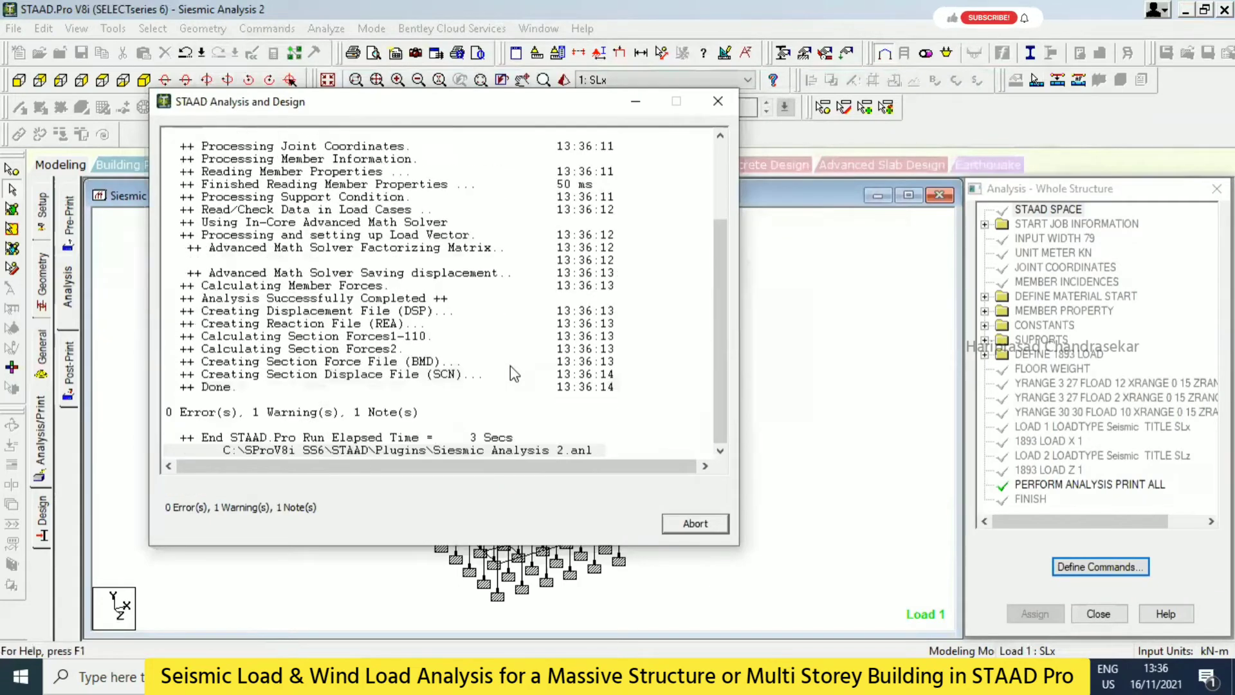
click(222, 490)
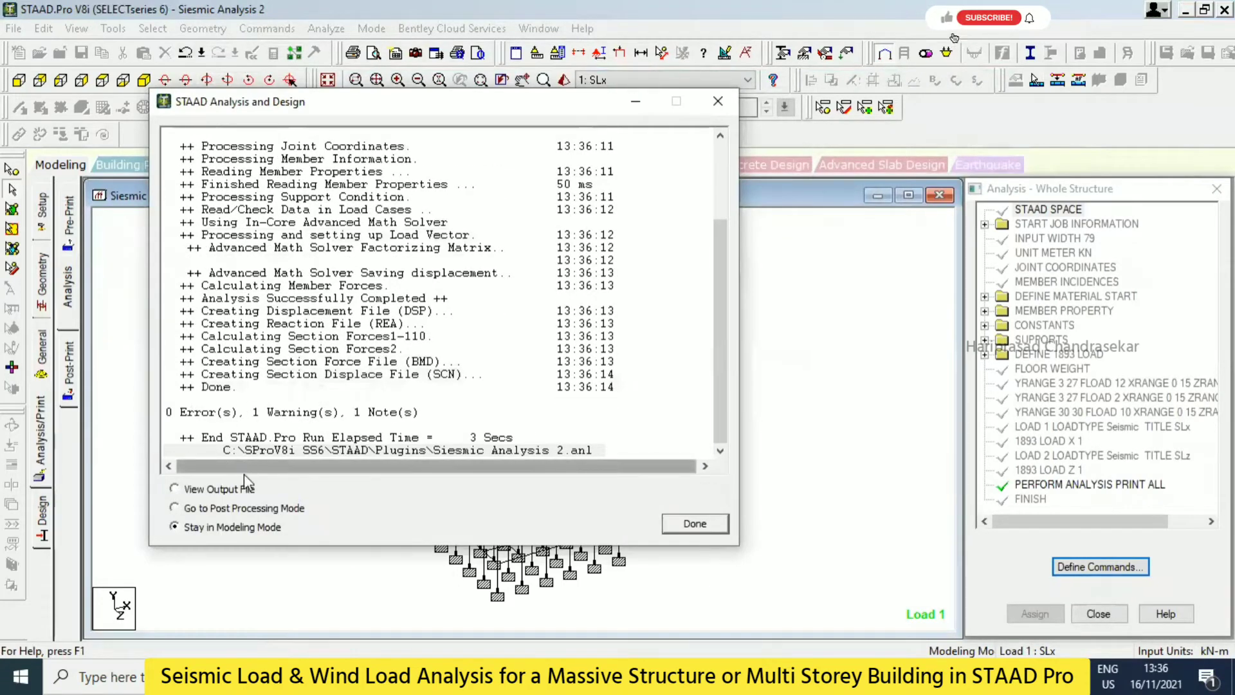
click(695, 523)
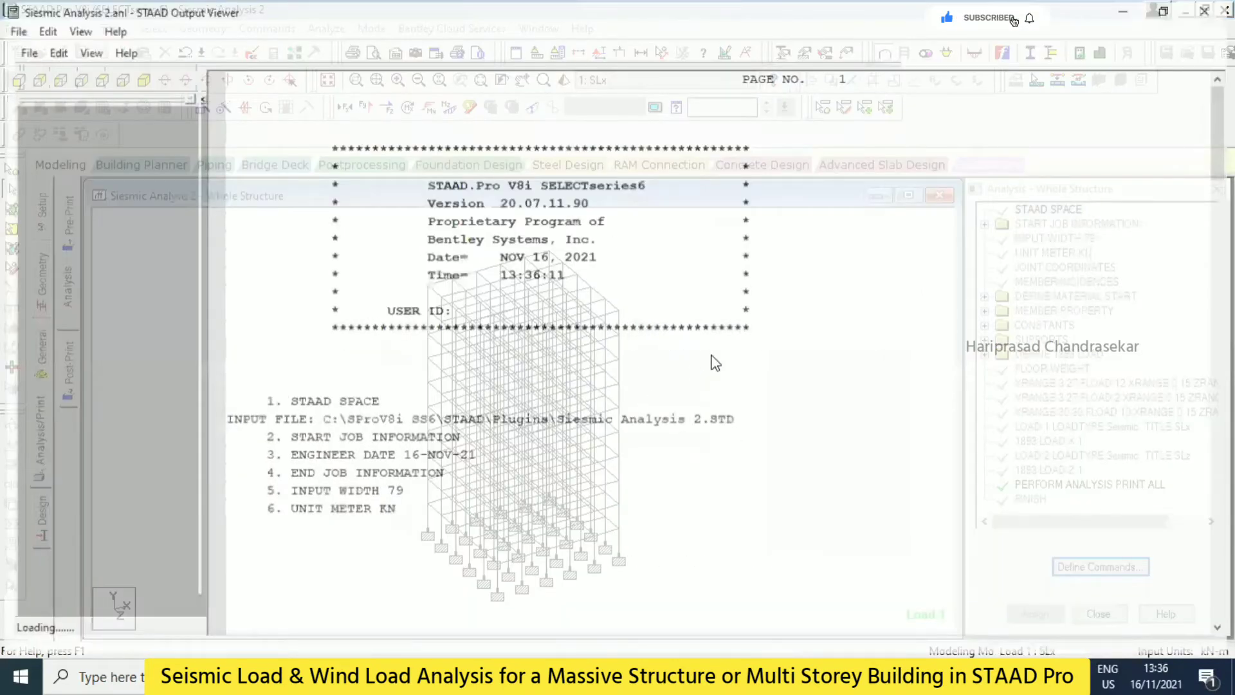
- Search the output report for "time period" to review the X and Z seismic loading results
key(ctrl+f)
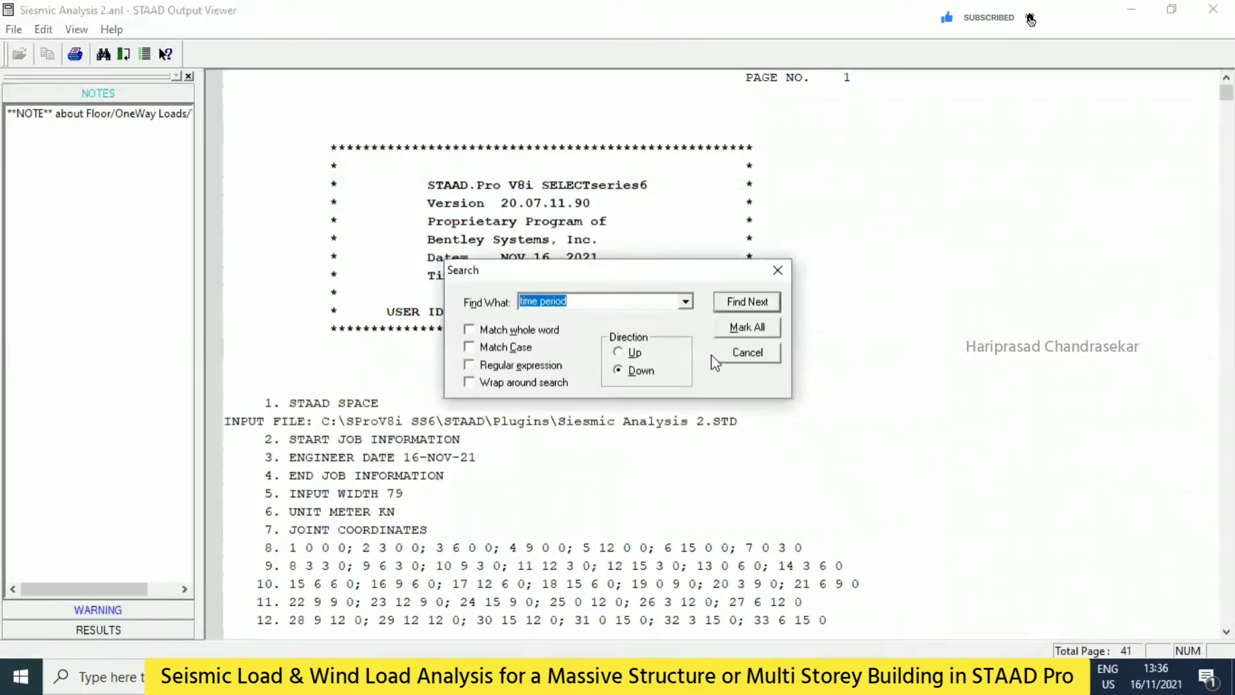
key(Return)
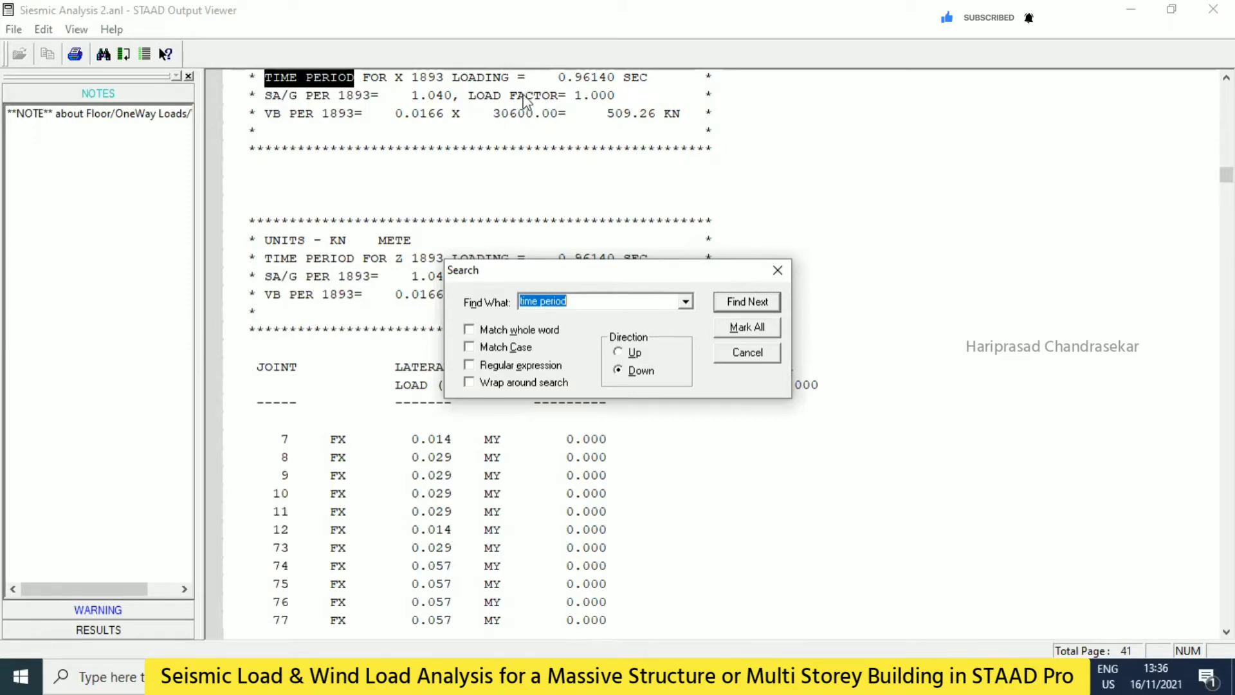
click(777, 271)
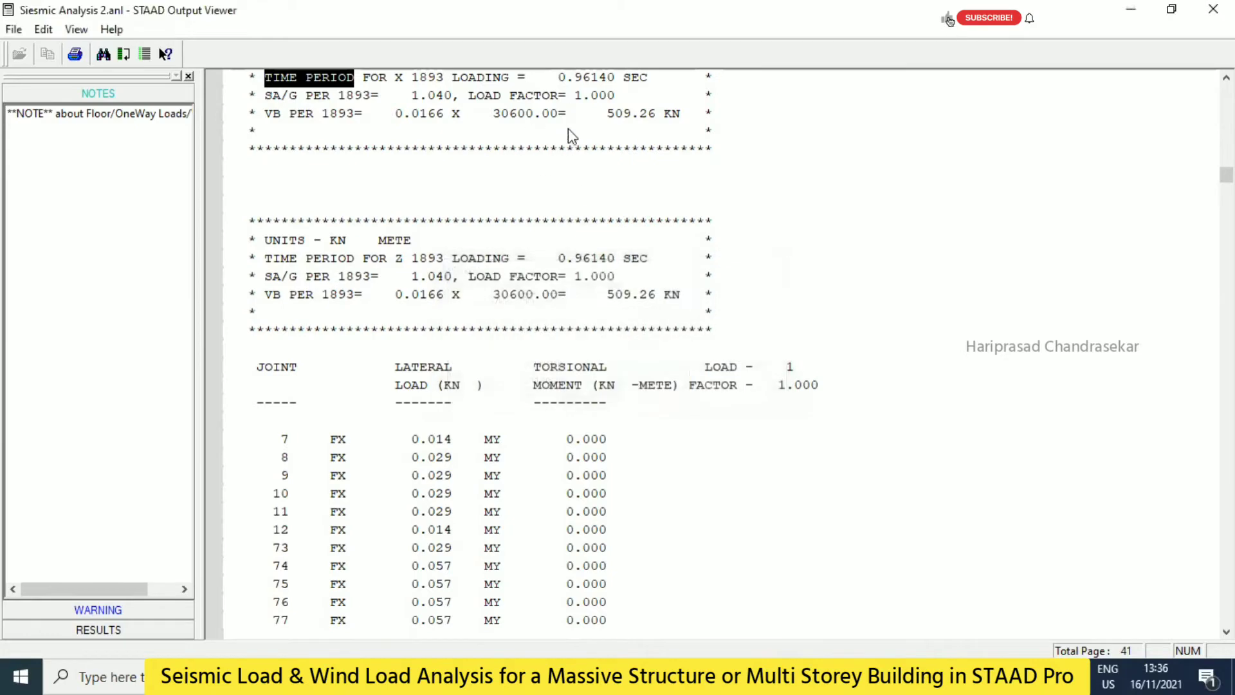
- Switch to the Excel sheet Siesmic Calc (3) and check the zone factor Z and the Ta formula
click(1130, 9)
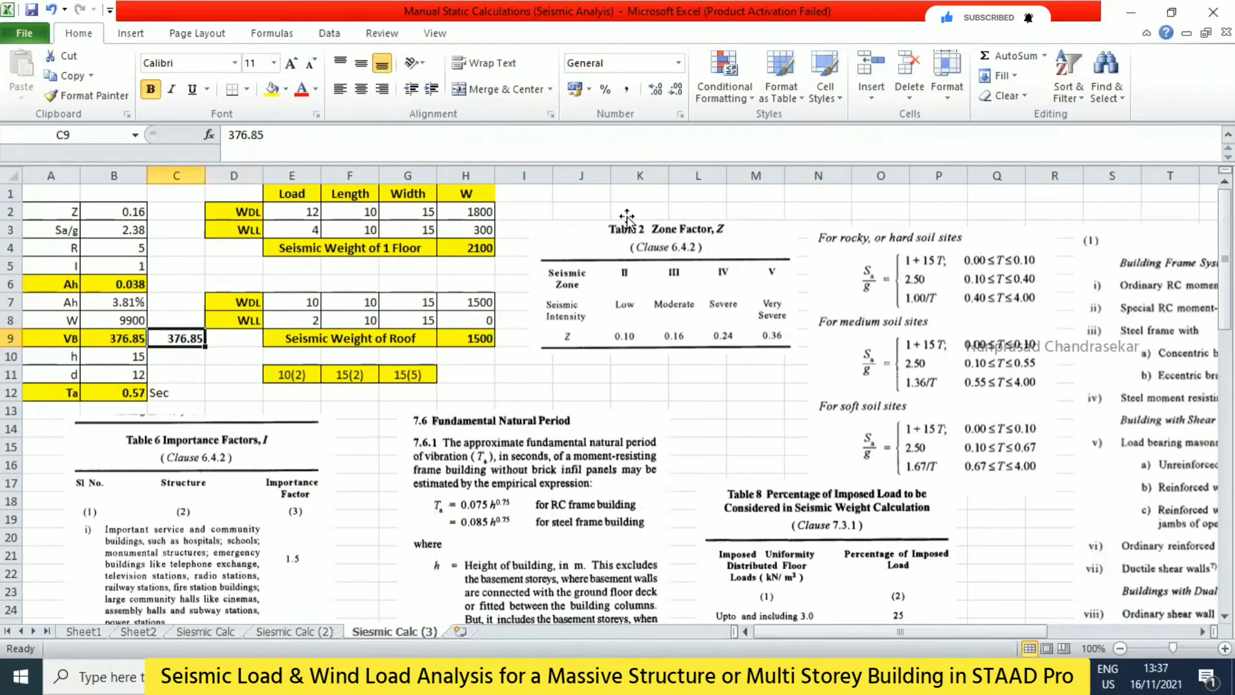
click(57, 211)
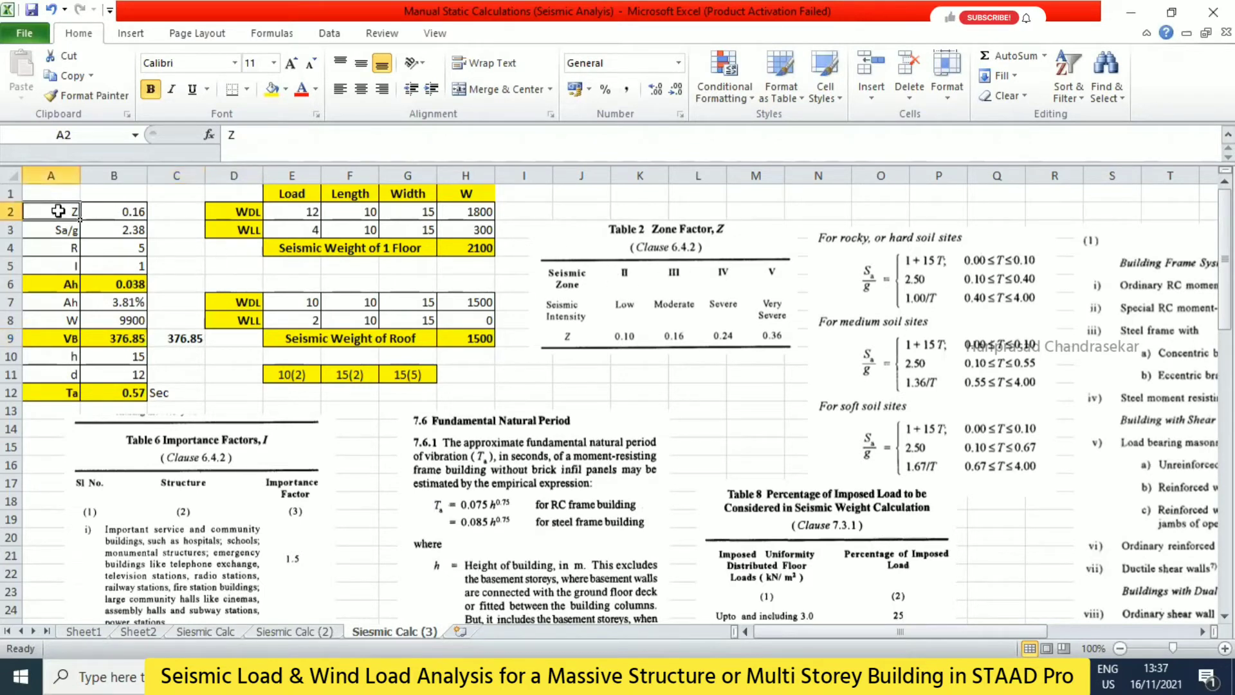
key(Right)
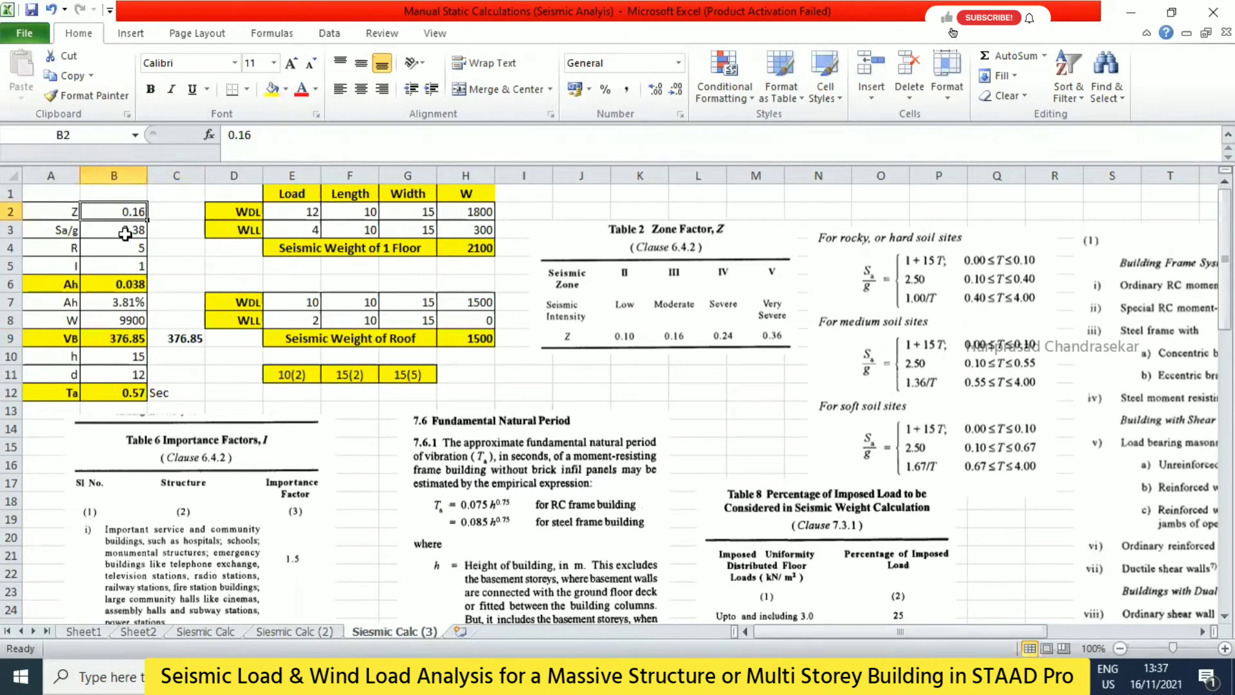
click(123, 393)
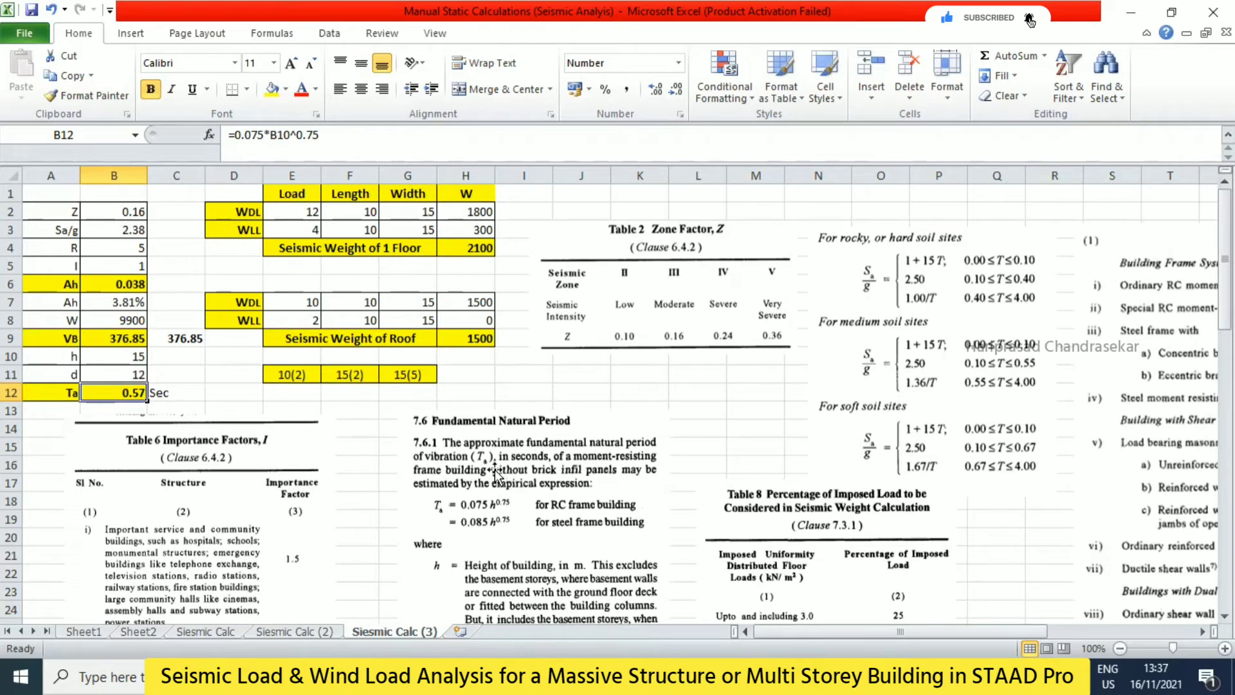
- Change cells E11 and F11 of the building dimension row to 15(5)
click(302, 375)
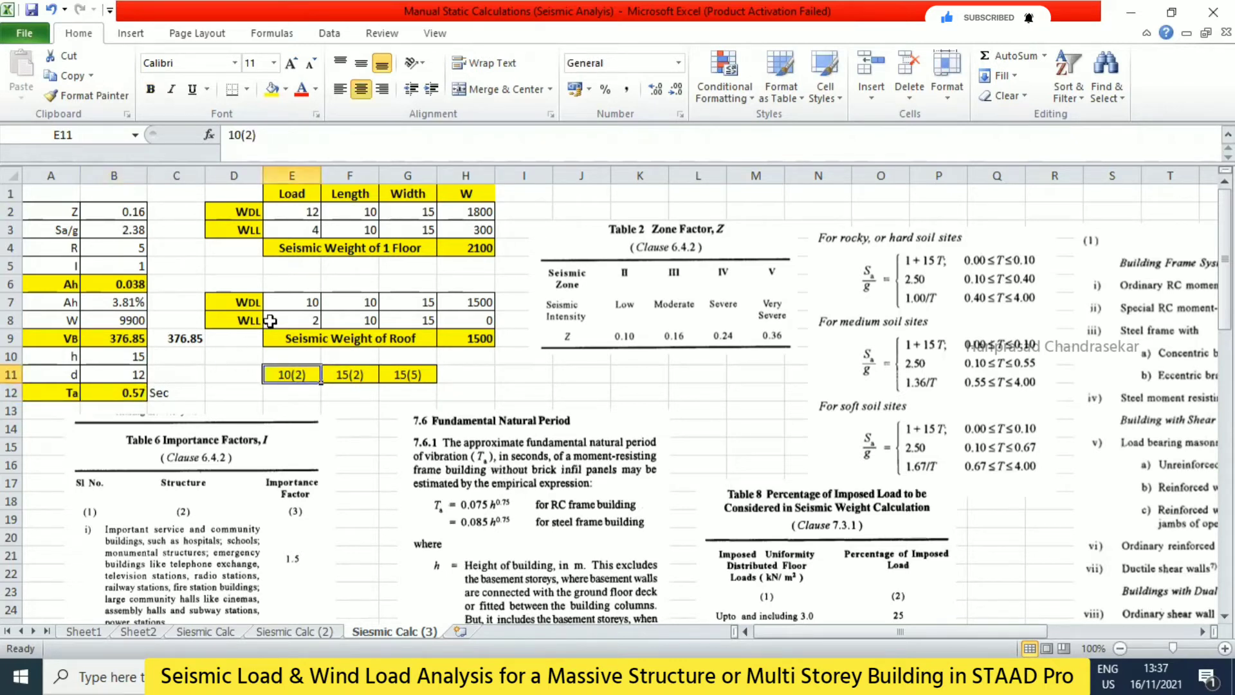
click(241, 135)
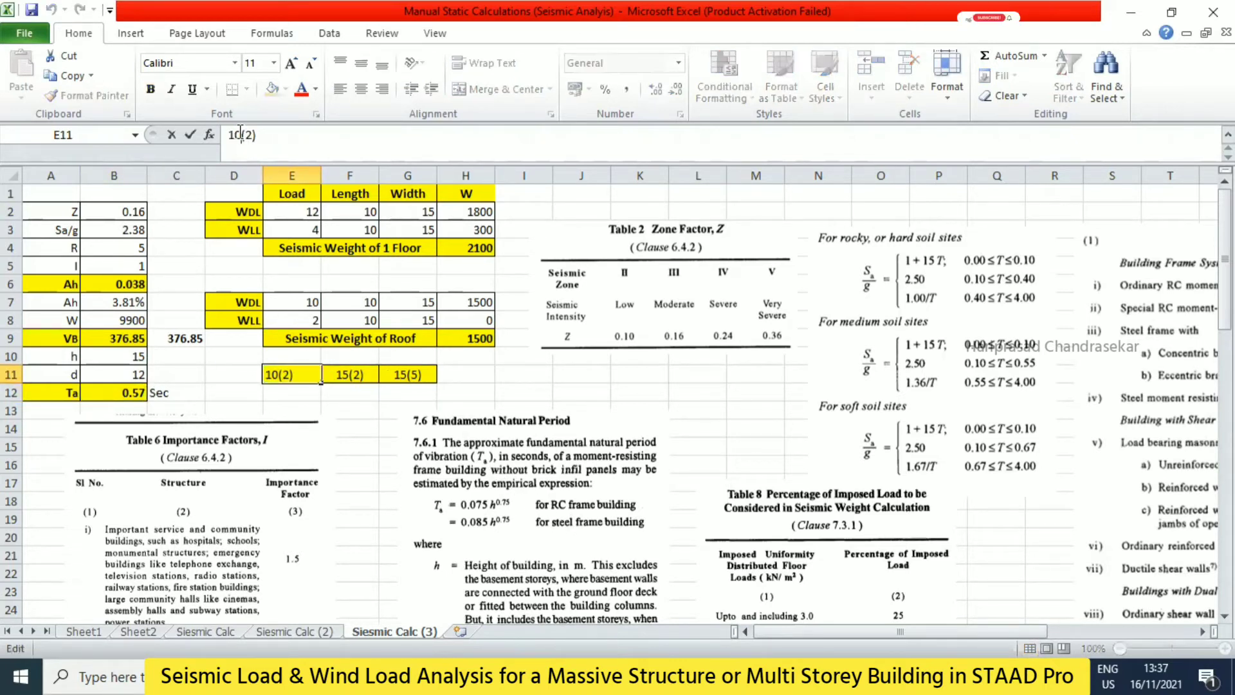
key(BackSpace)
text(5)
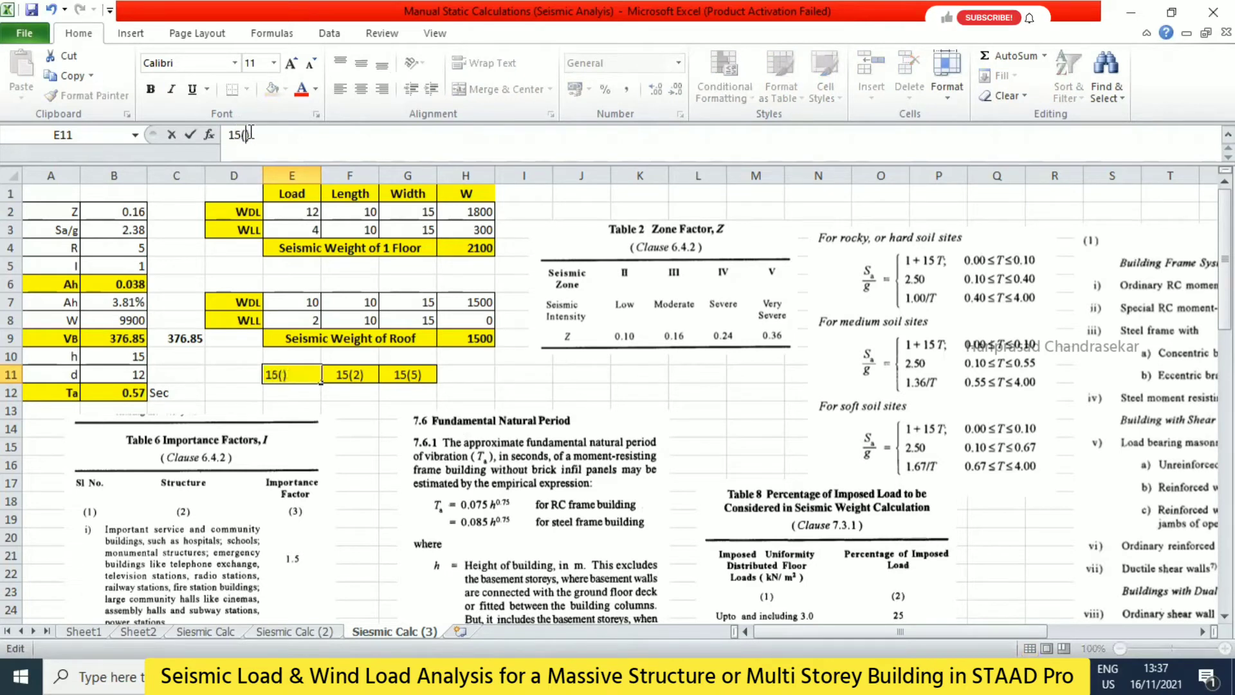
key(BackSpace)
click(357, 374)
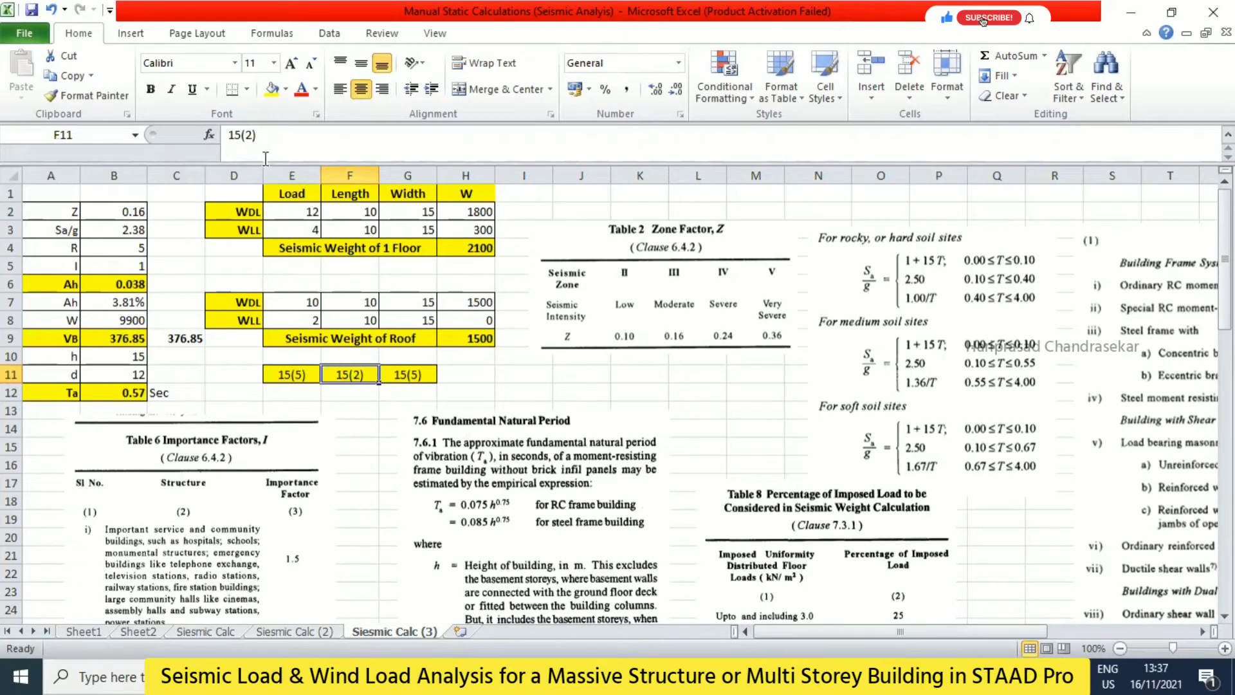
click(252, 135)
key(BackSpace)
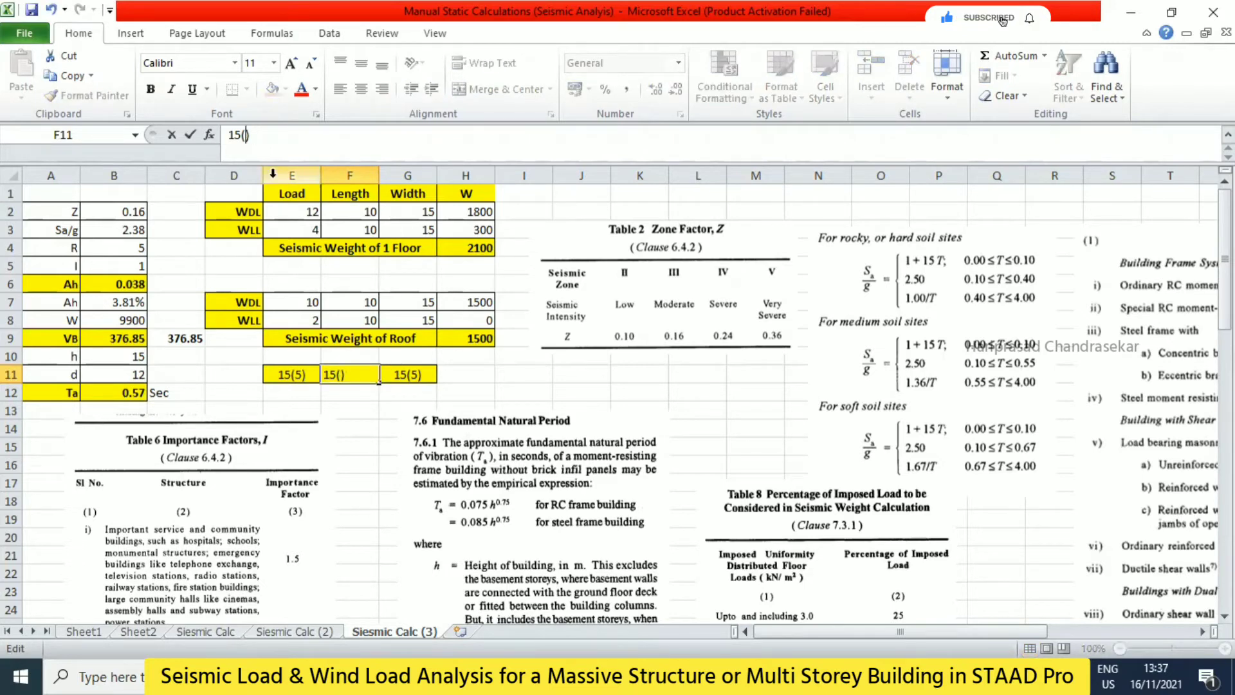
text(5)
key(Tab)
- Change cell G11 of the building dimension row to 30(10)
click(240, 134)
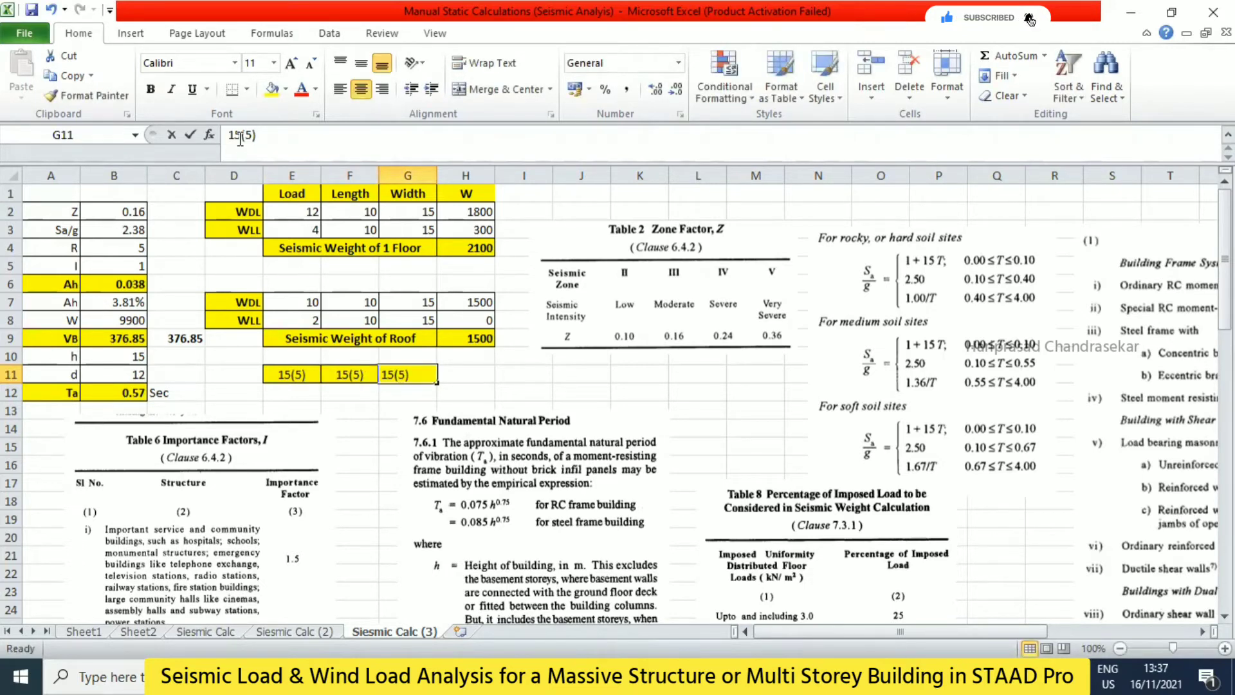
key(BackSpace)
key(BackSpace)
text(30)
key(BackSpace)
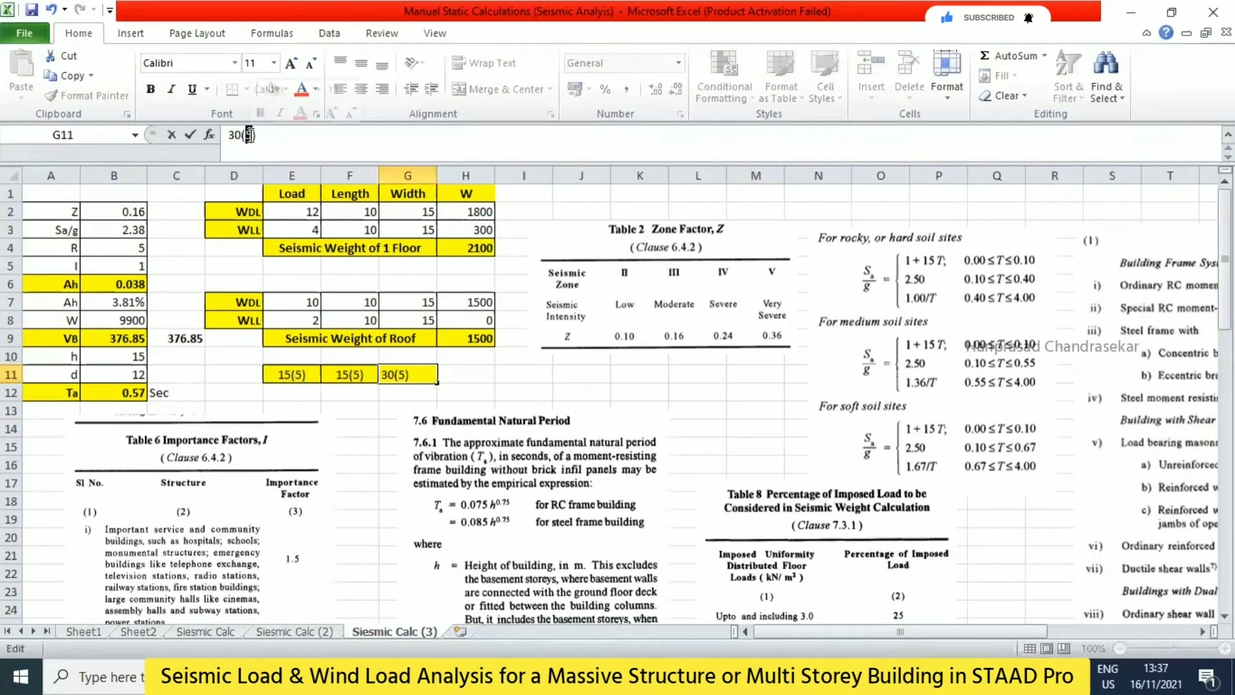
text(10)
key(Tab)
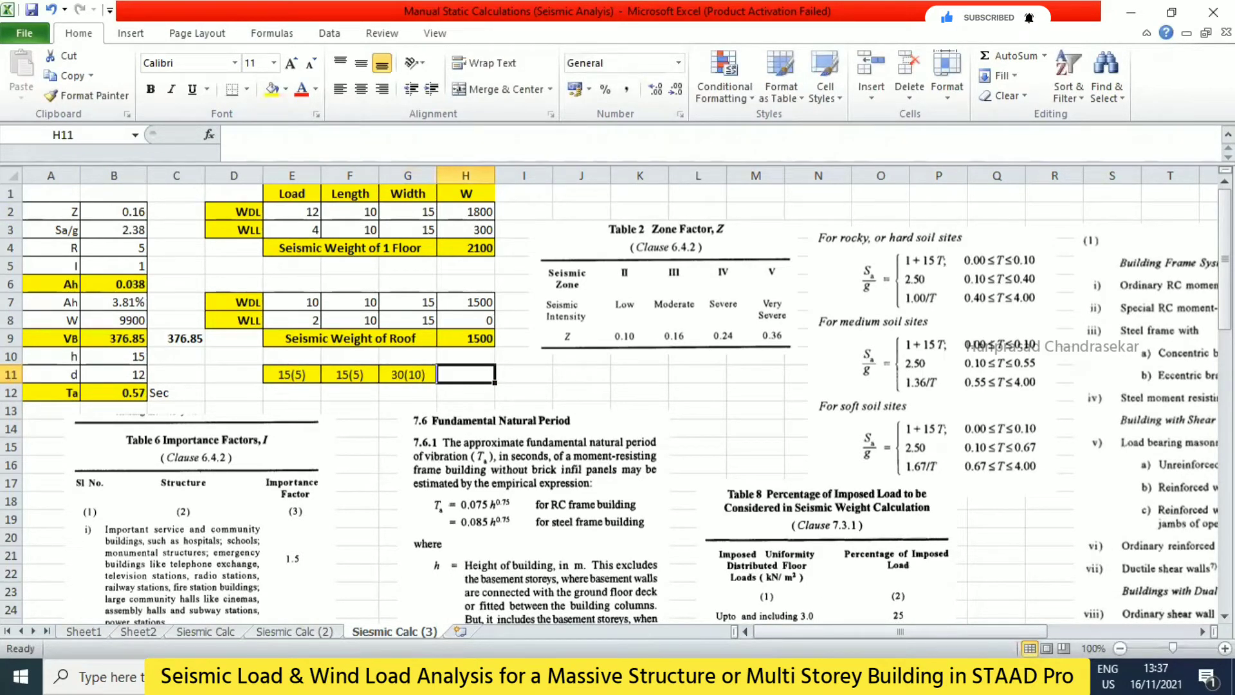
- Switch to STAAD.Pro and measure node to node along two base sides and the full height of the frame
key(alt+Tab)
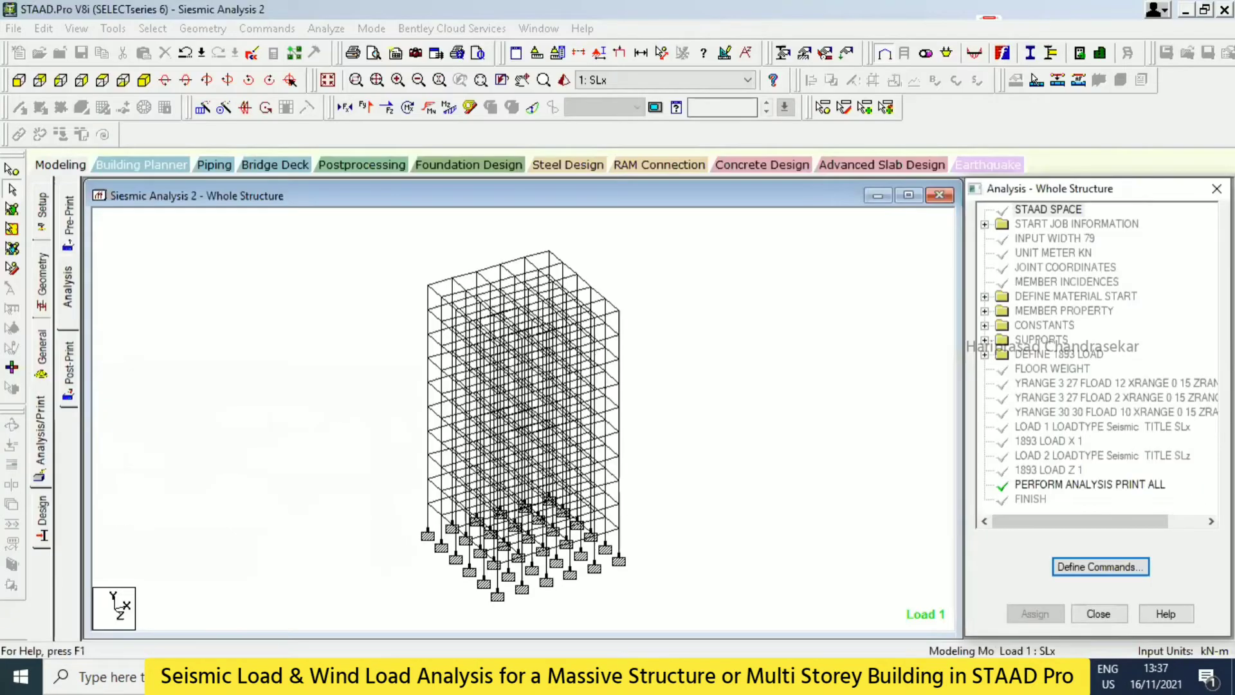
click(662, 55)
scroll(401, 407, up, 3)
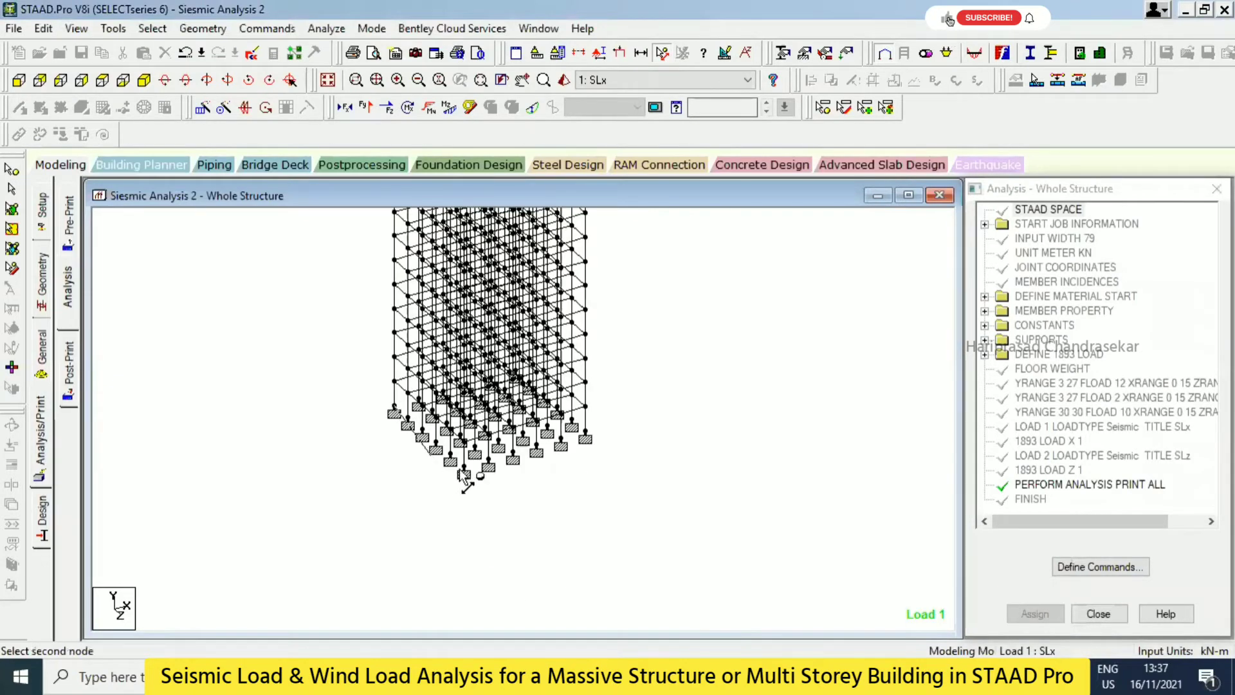
click(462, 470)
click(464, 474)
click(585, 439)
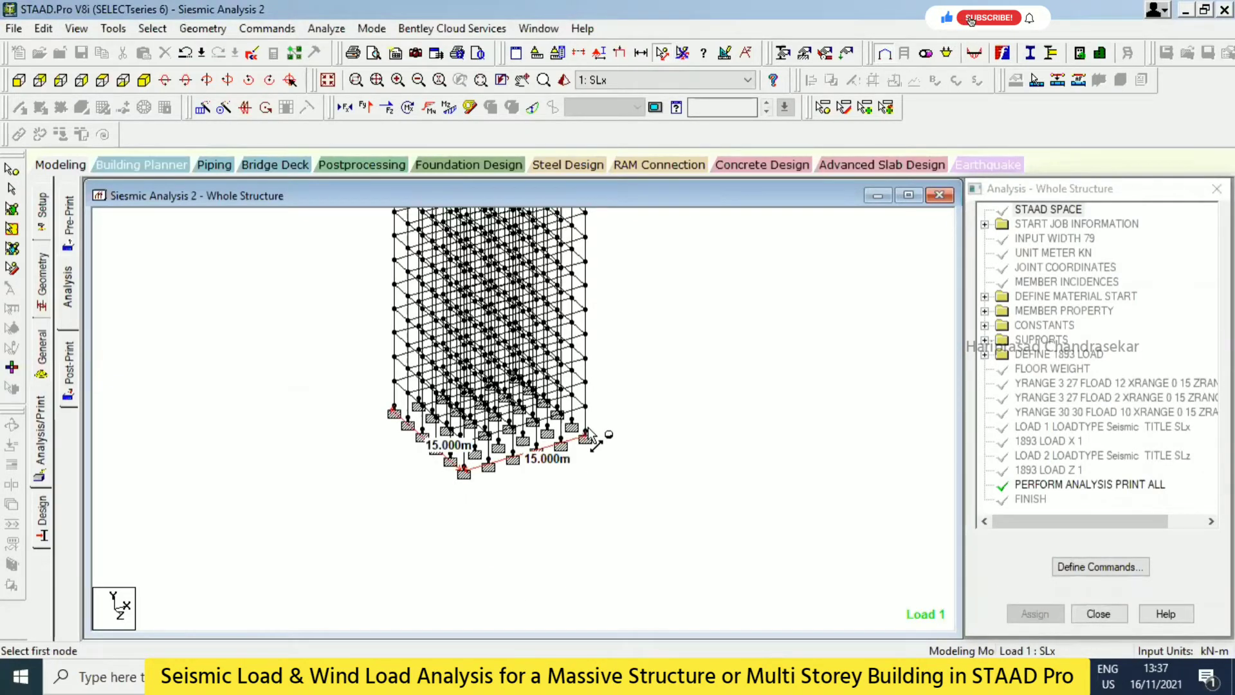
click(586, 439)
scroll(623, 364, down, 3)
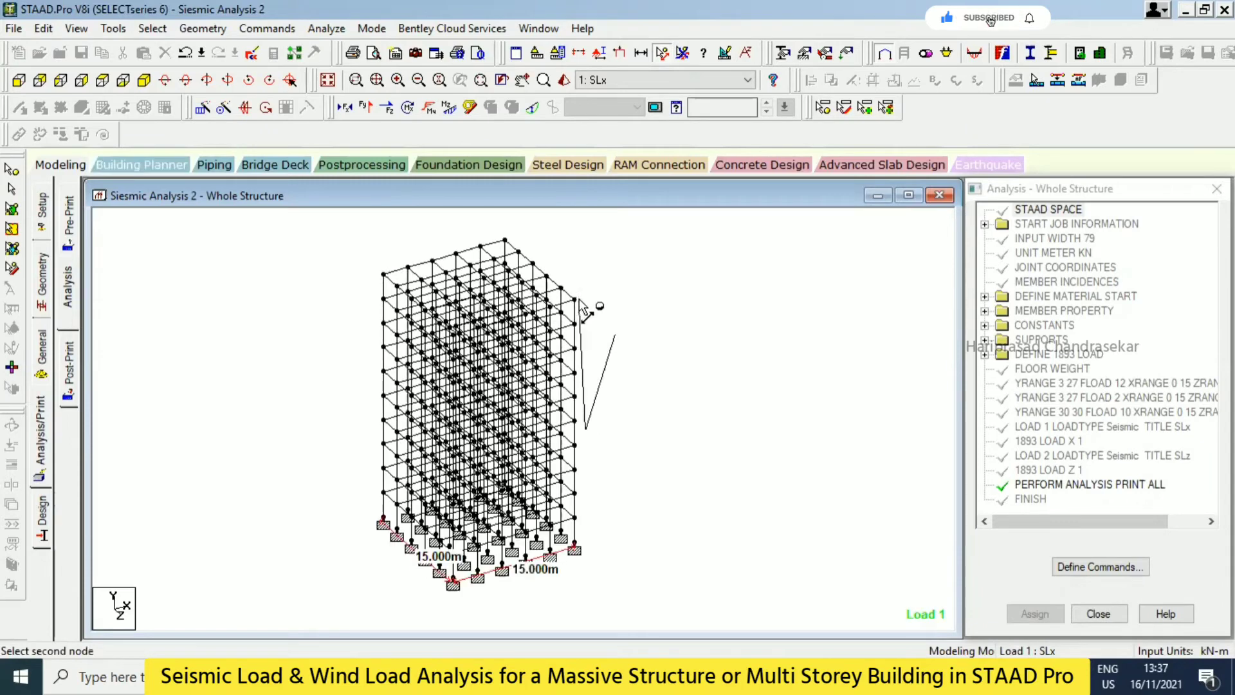
click(578, 301)
key(Escape)
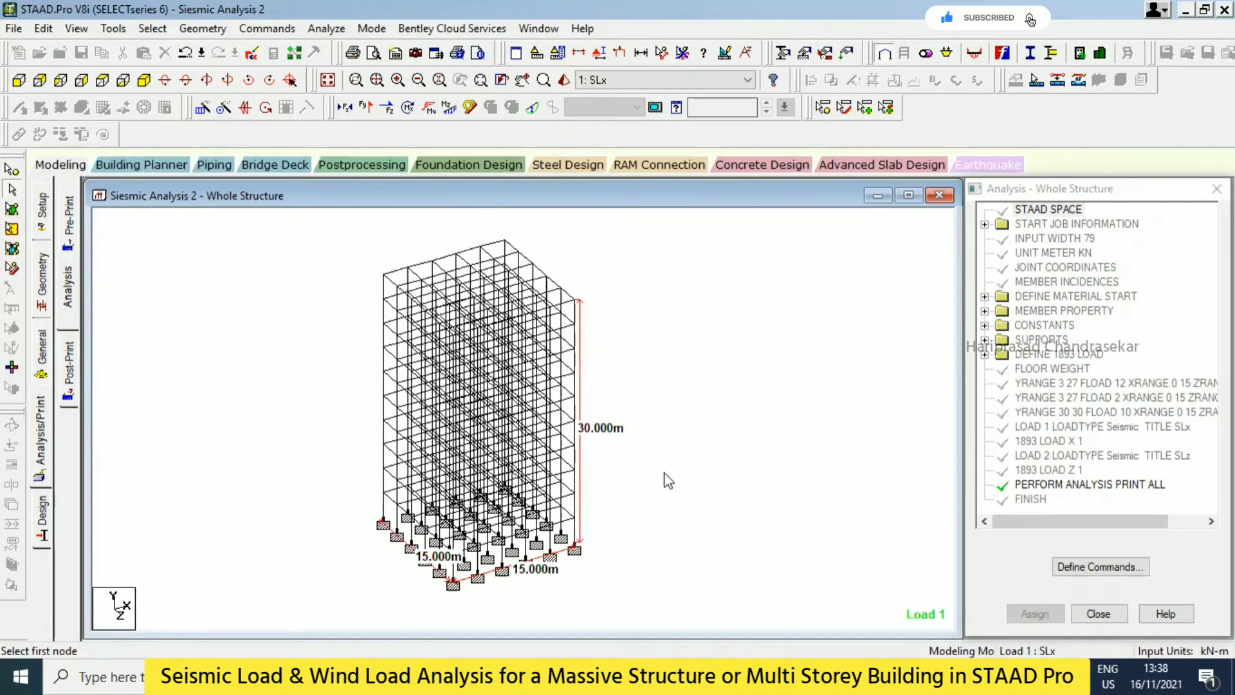
click(13, 28)
click(735, 500)
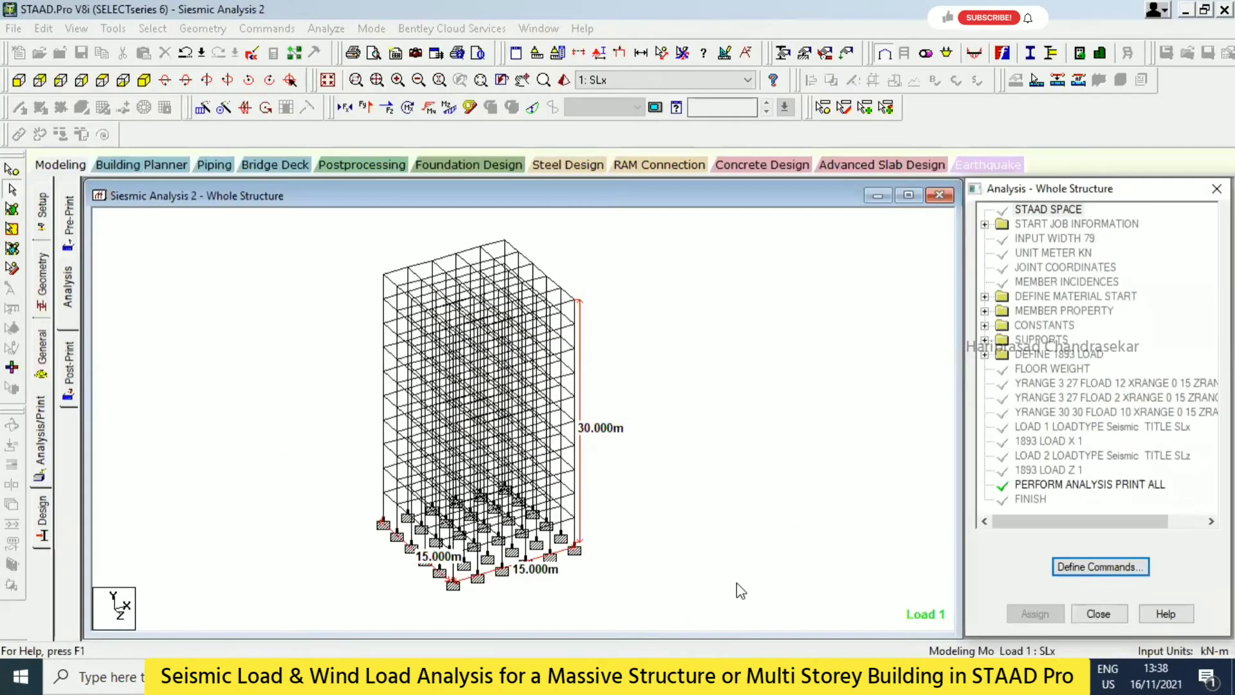
click(1225, 8)
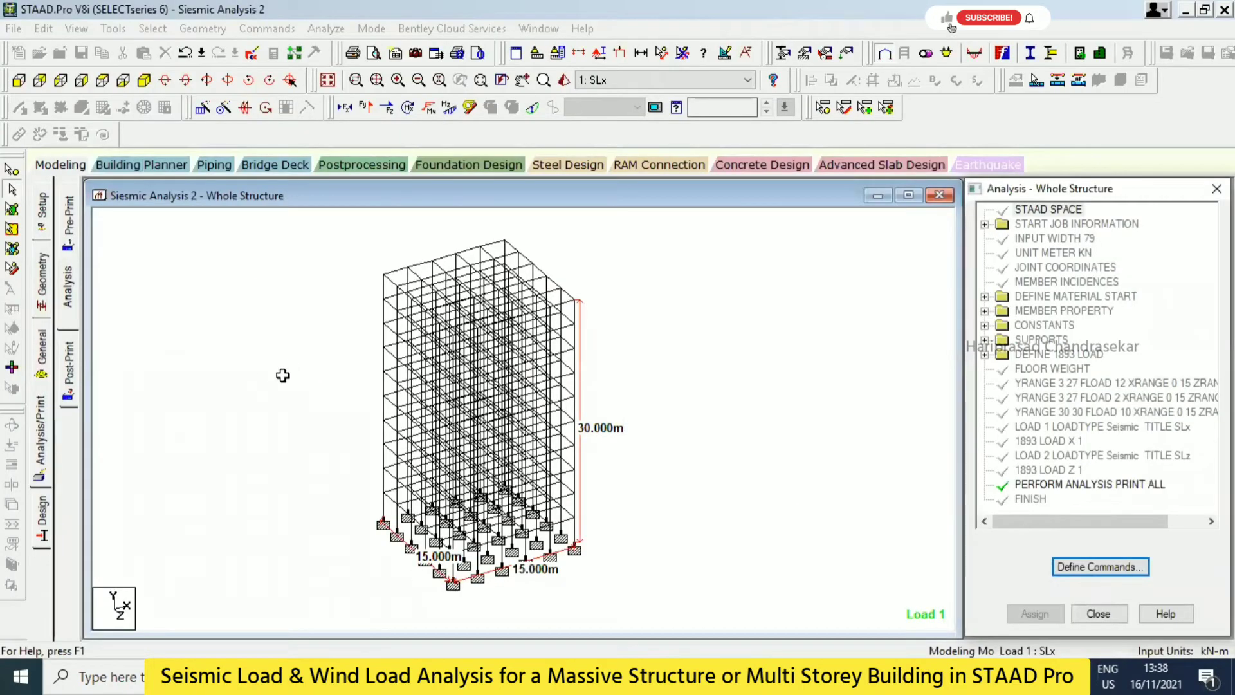
- Switch to the Excel calculation sheet and set the building height h in cell B10 to 30
key(alt+Tab)
click(128, 358)
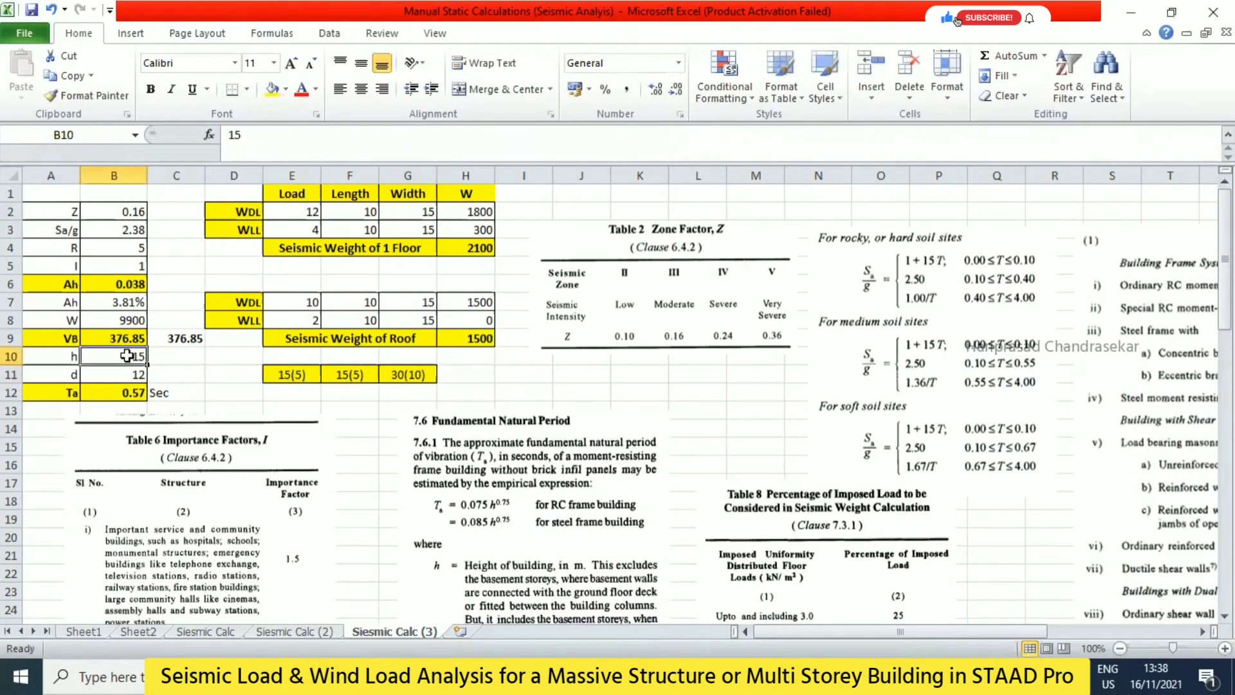
text(30)
key(Tab)
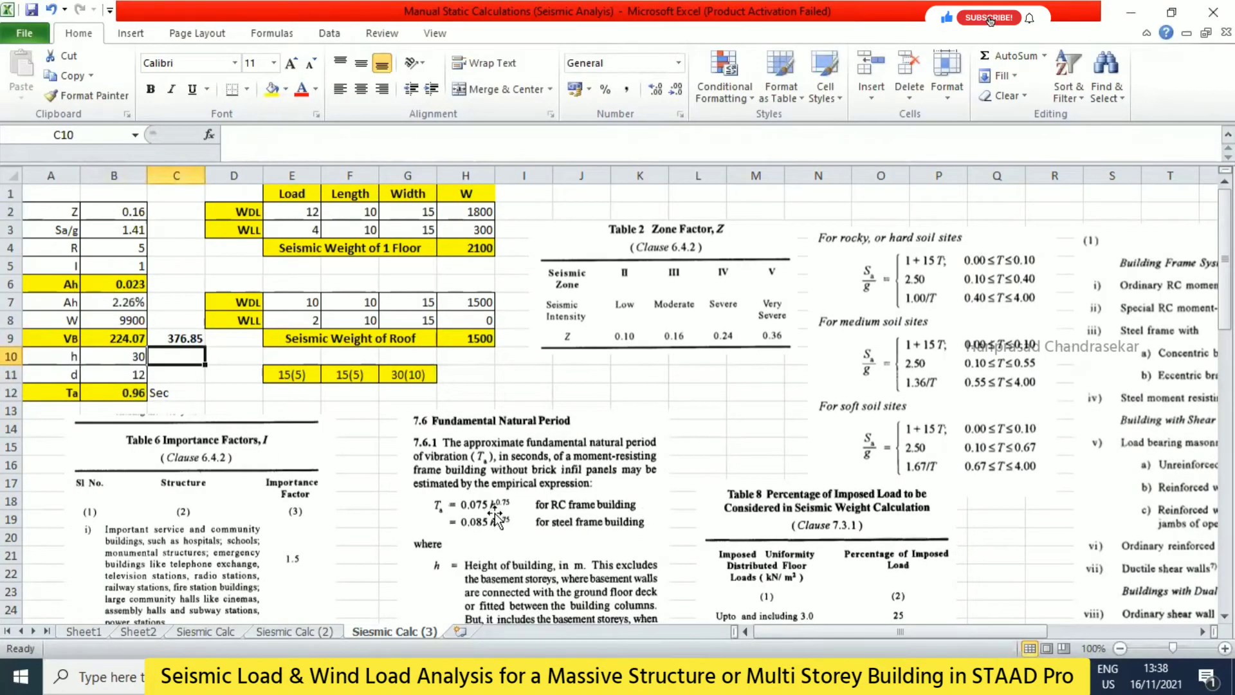
- Check the Ta formula, then change the Sa/g formula in cell B3 to =1/B12
click(127, 393)
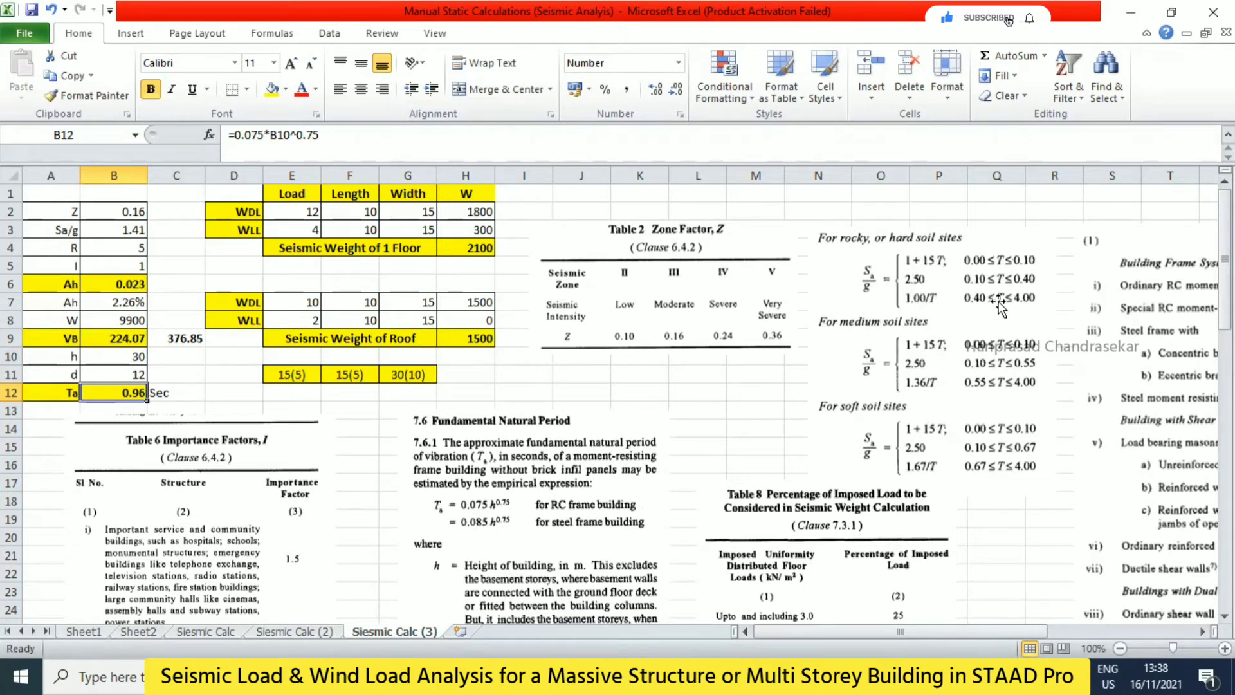
click(131, 231)
click(257, 136)
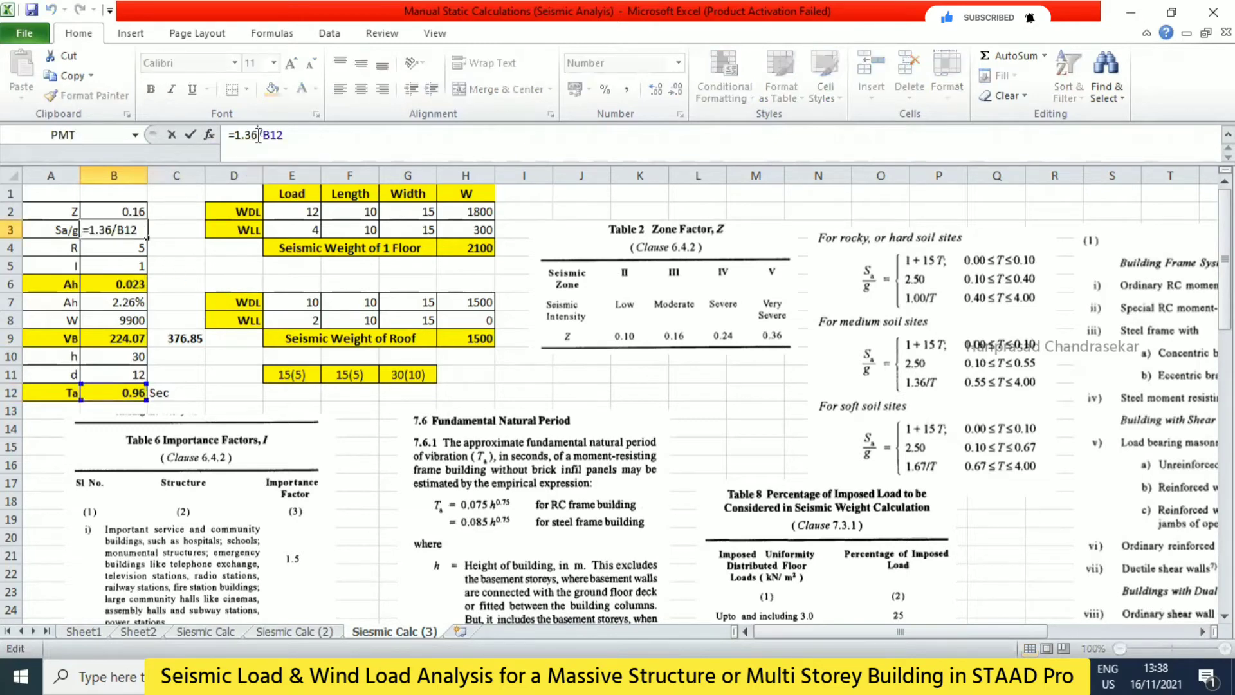
key(BackSpace)
key(BackSpace)
key(BackSpace)
key(Return)
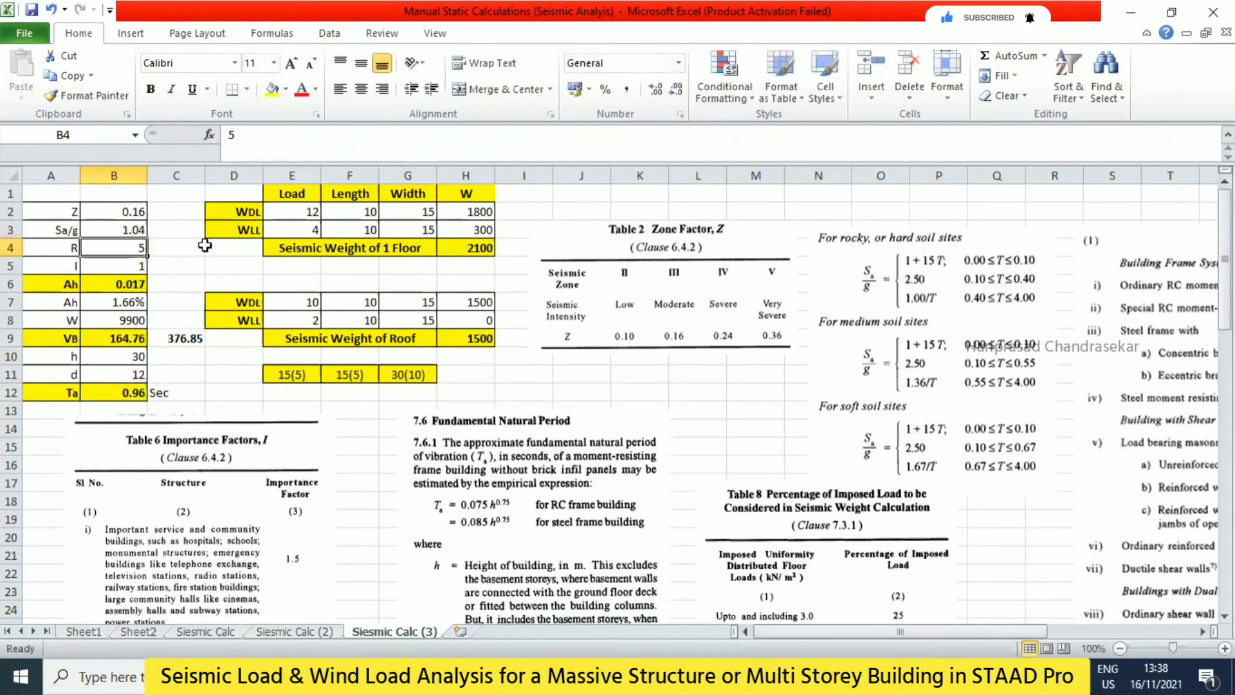
click(132, 231)
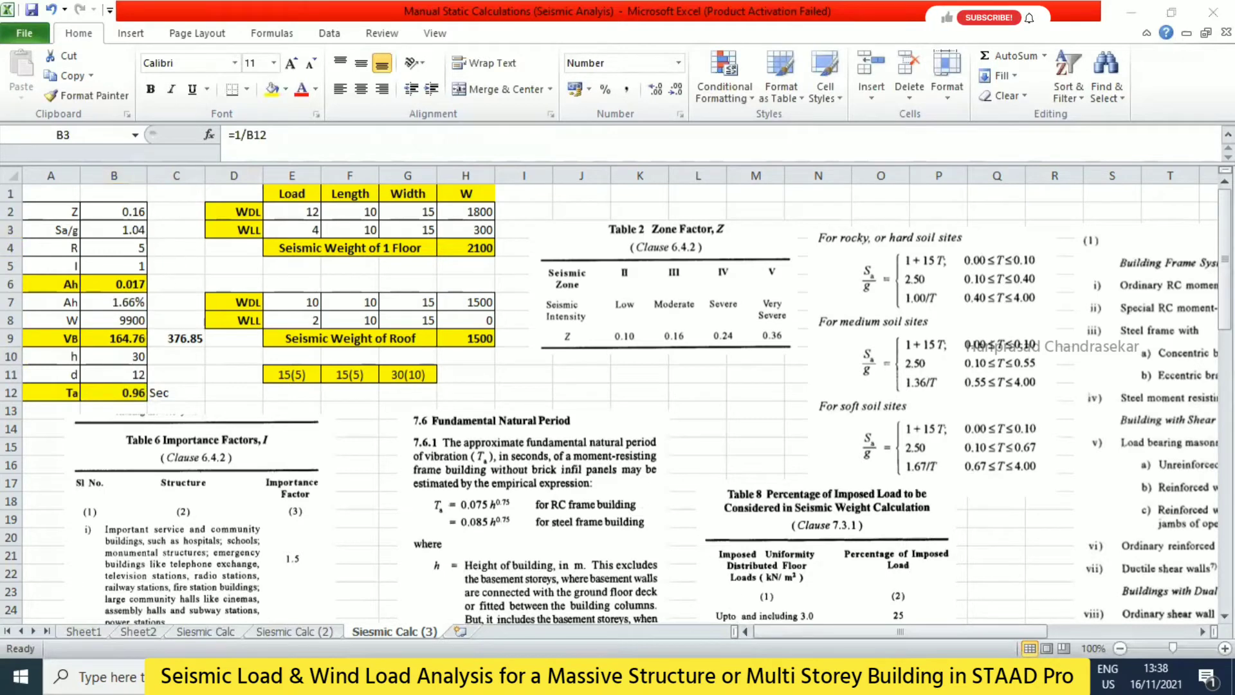
- Compare the calculation sheet with the STAAD output, then check the R, Ah and total weight W cells
key(alt+Tab)
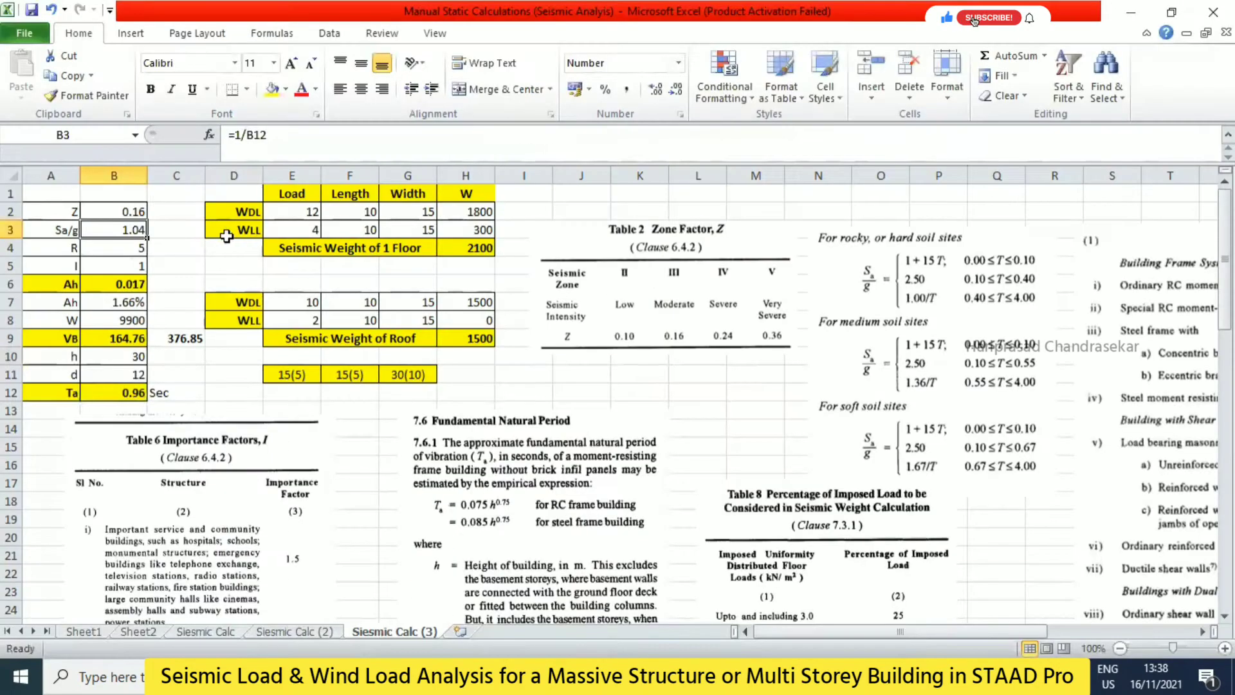
key(alt+Tab)
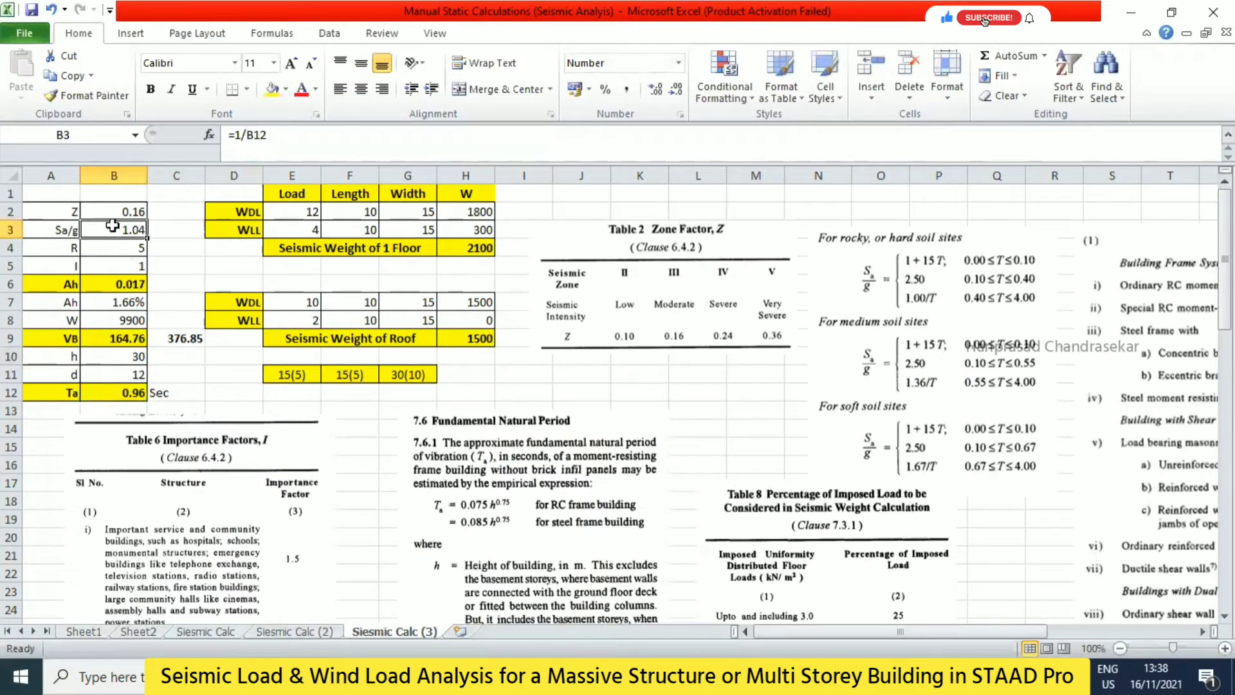
click(133, 251)
click(138, 306)
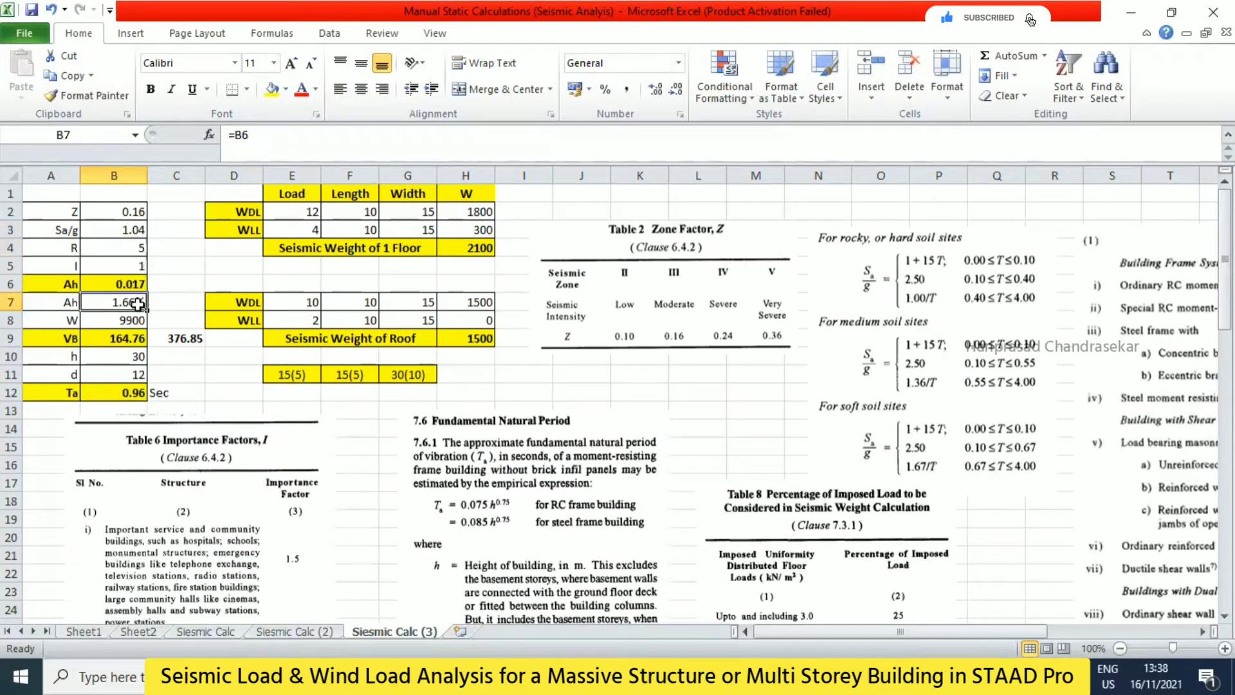
click(125, 321)
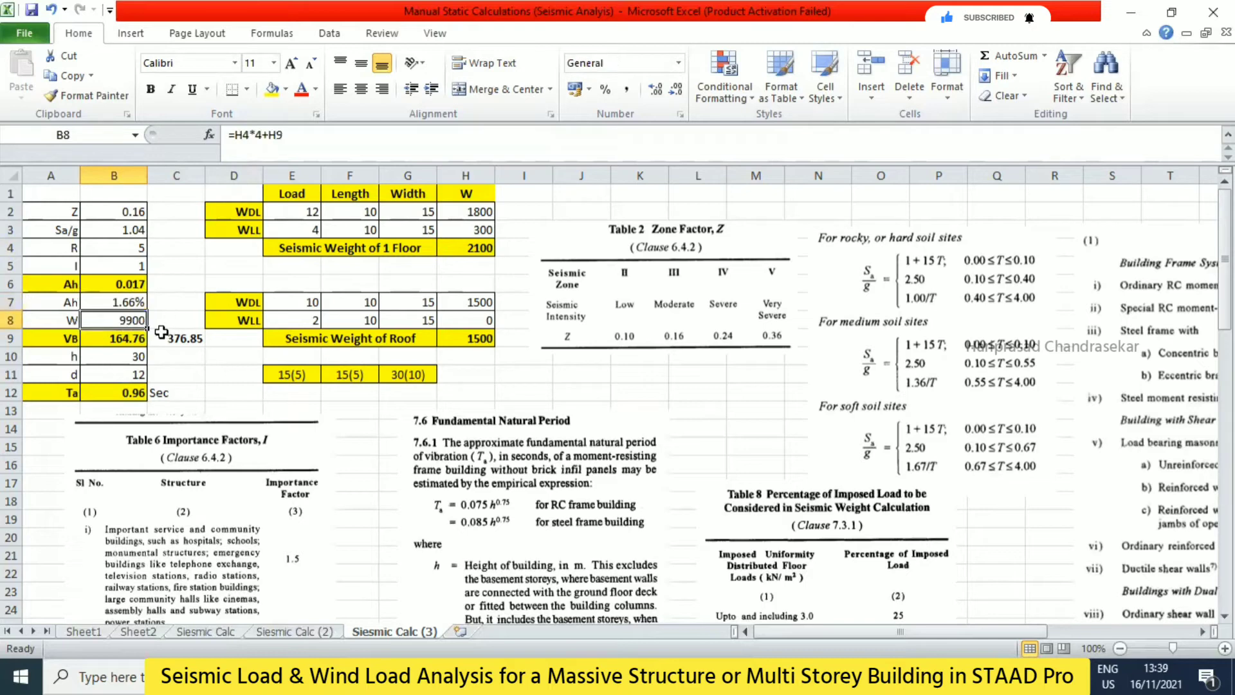
- Set the Length of both the dead load and live load rows for one floor, F2 and F3, to 15
click(290, 212)
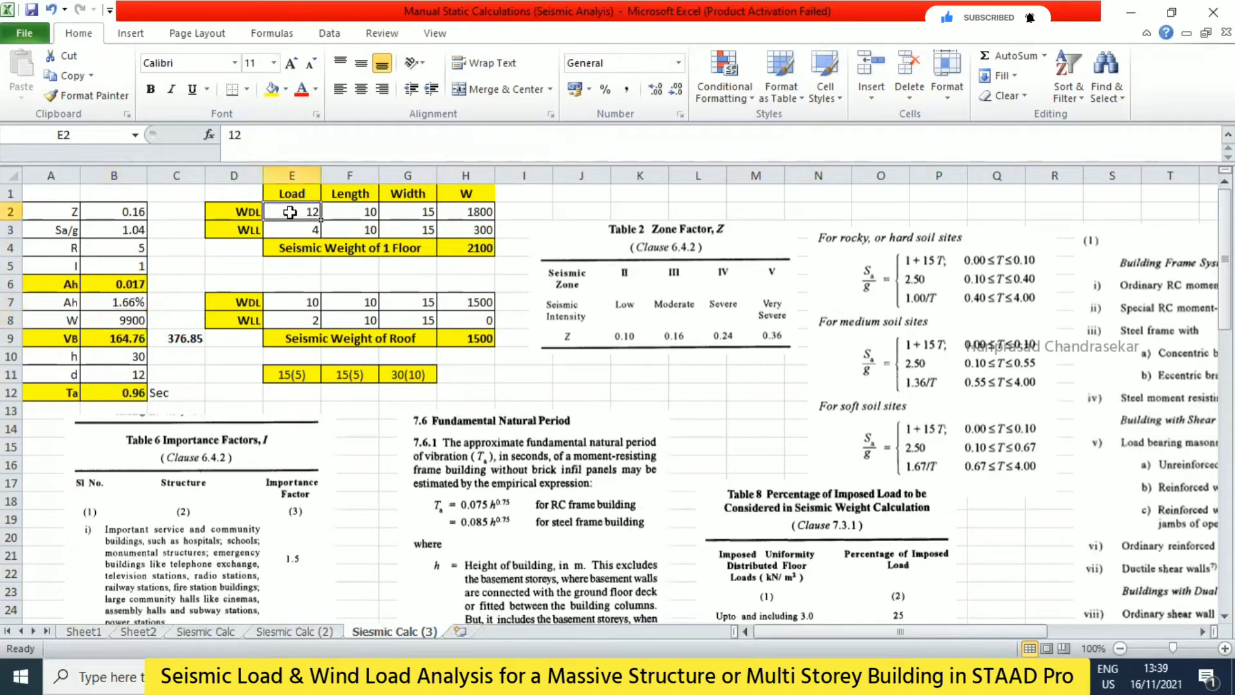
key(Tab)
text(15)
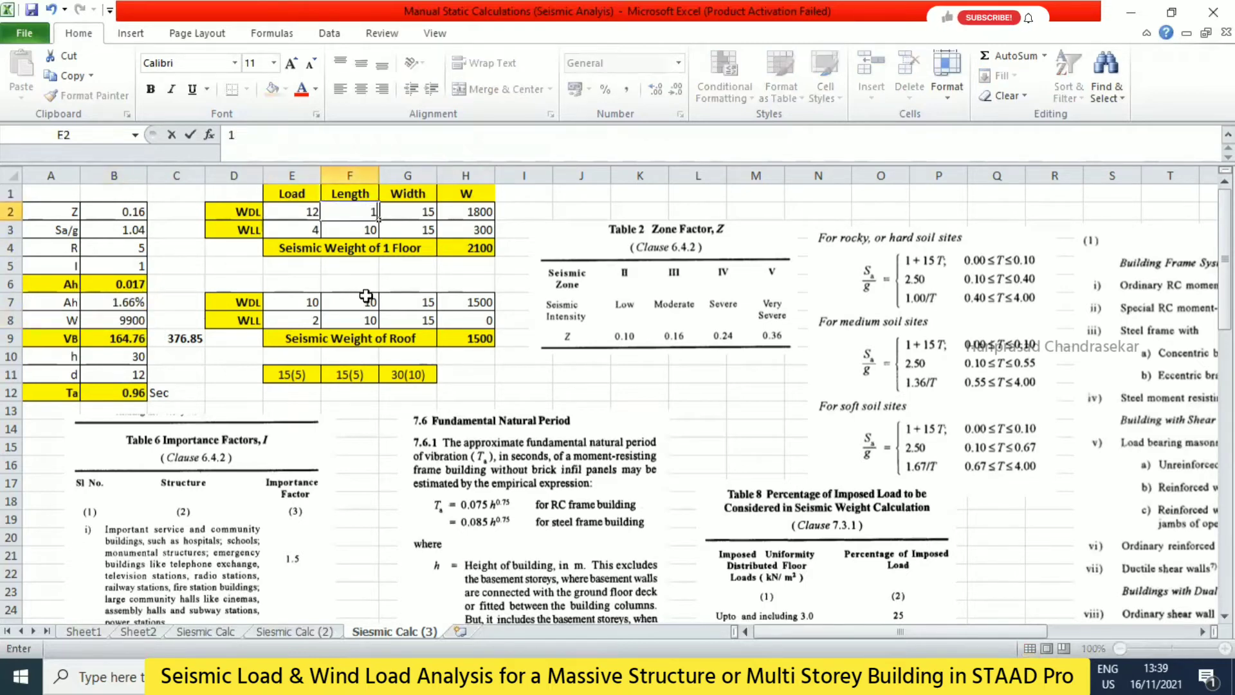
key(Tab)
key(Down)
key(Left)
text(15)
key(Tab)
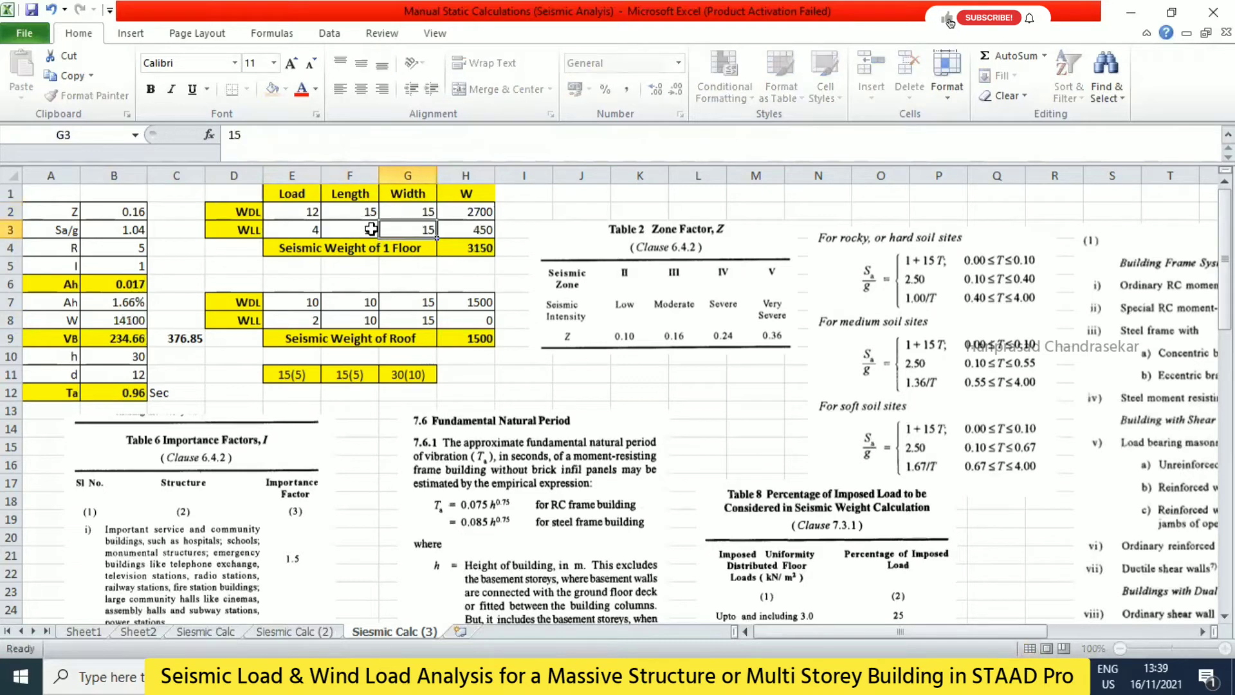
- Set the Length of the roof's dead load and live load rows, F7 and F8, to 15
click(370, 302)
text(15)
key(Tab)
click(360, 319)
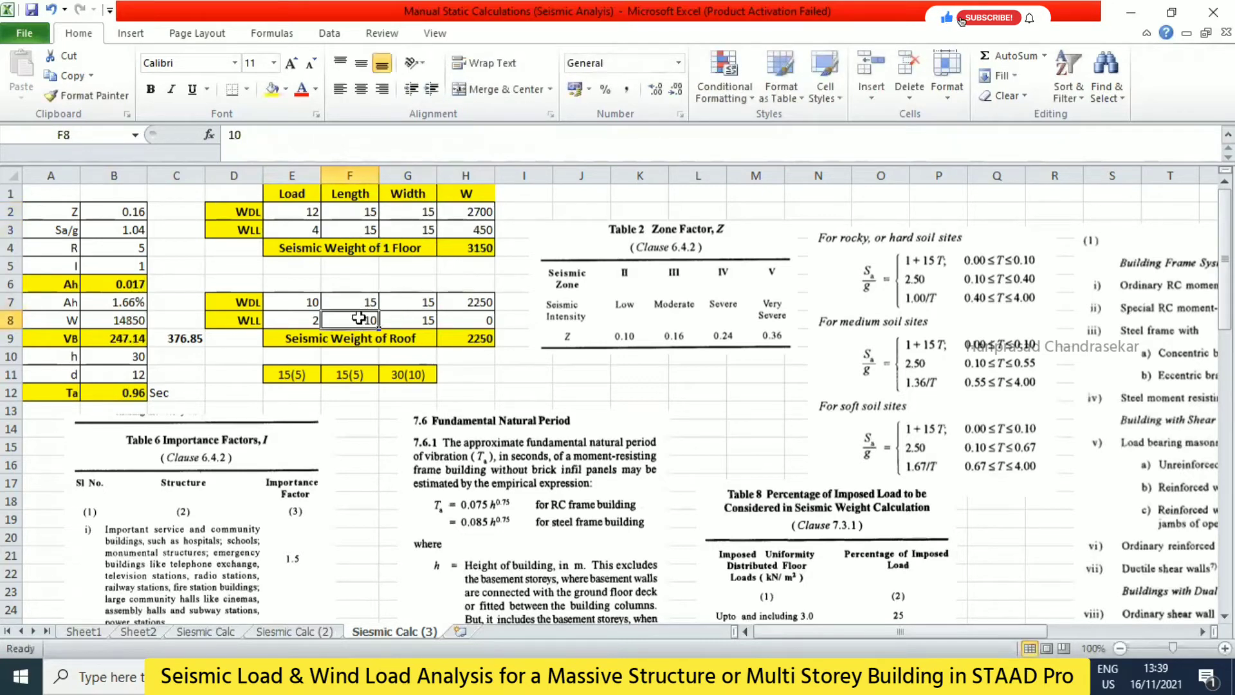
text(15)
key(Tab)
key(Tab)
key(Tab)
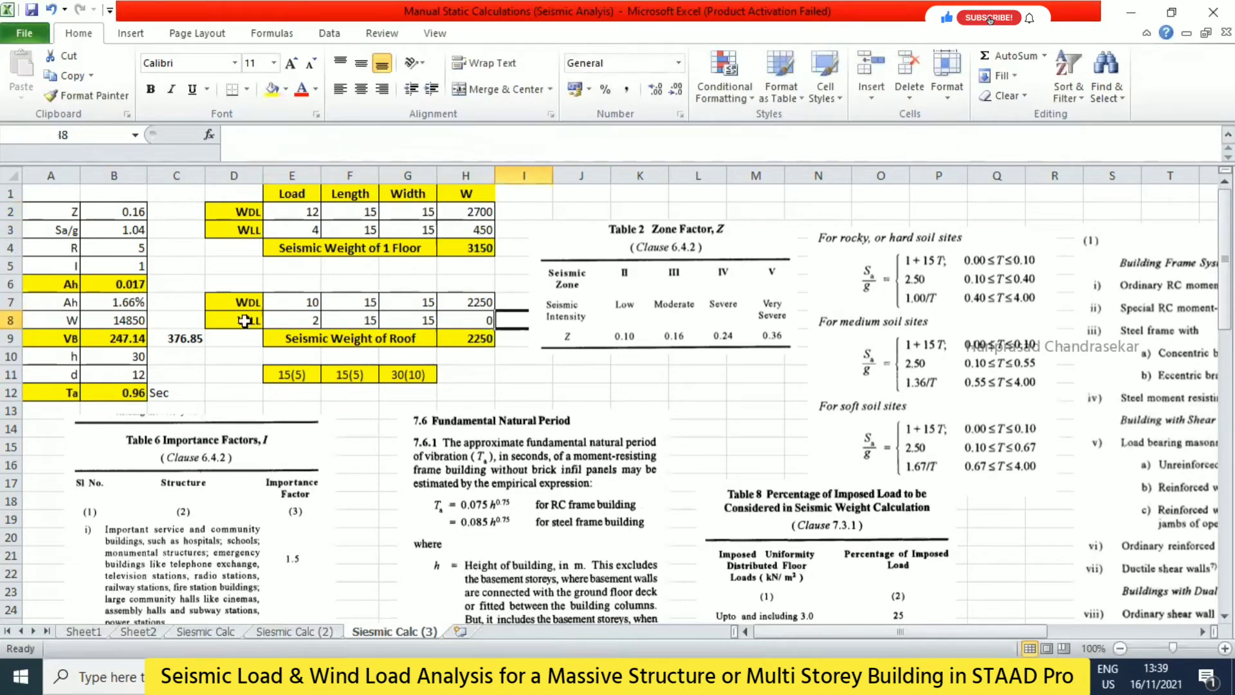
- Change the total weight formula in B8 to =H4*9+H9, then check the floor weight, roof weight and base shear formulas
click(125, 338)
click(126, 319)
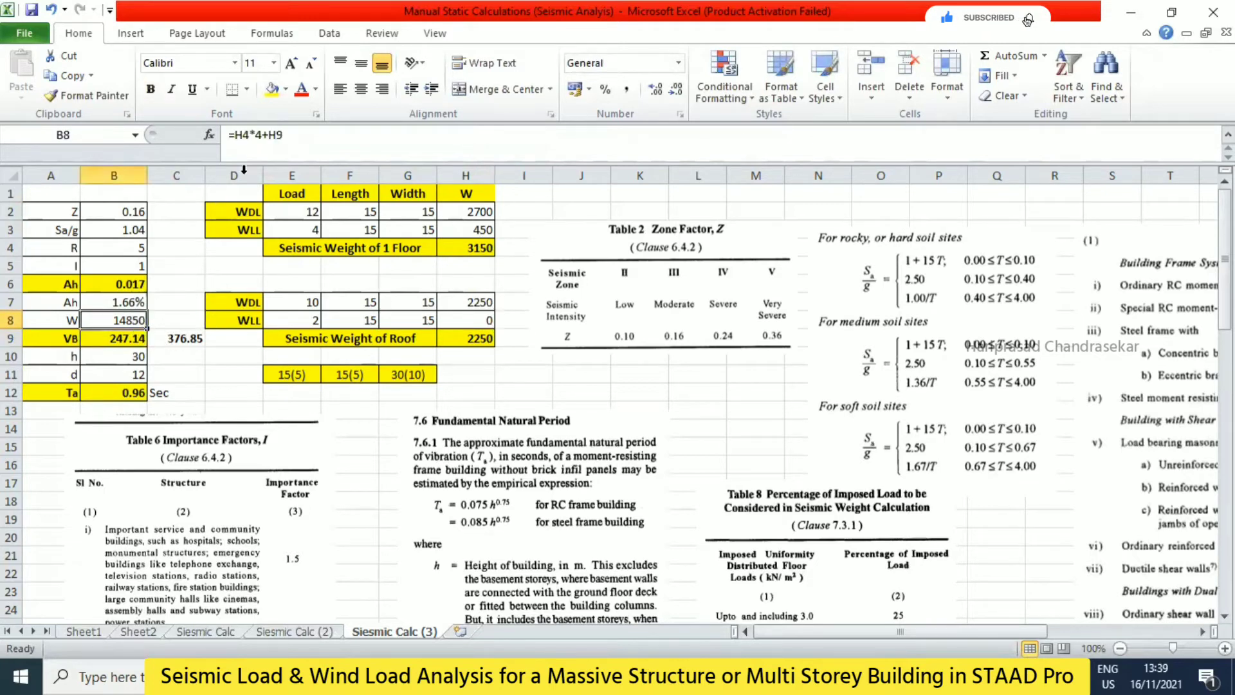
click(253, 136)
drag(254, 135, 263, 135)
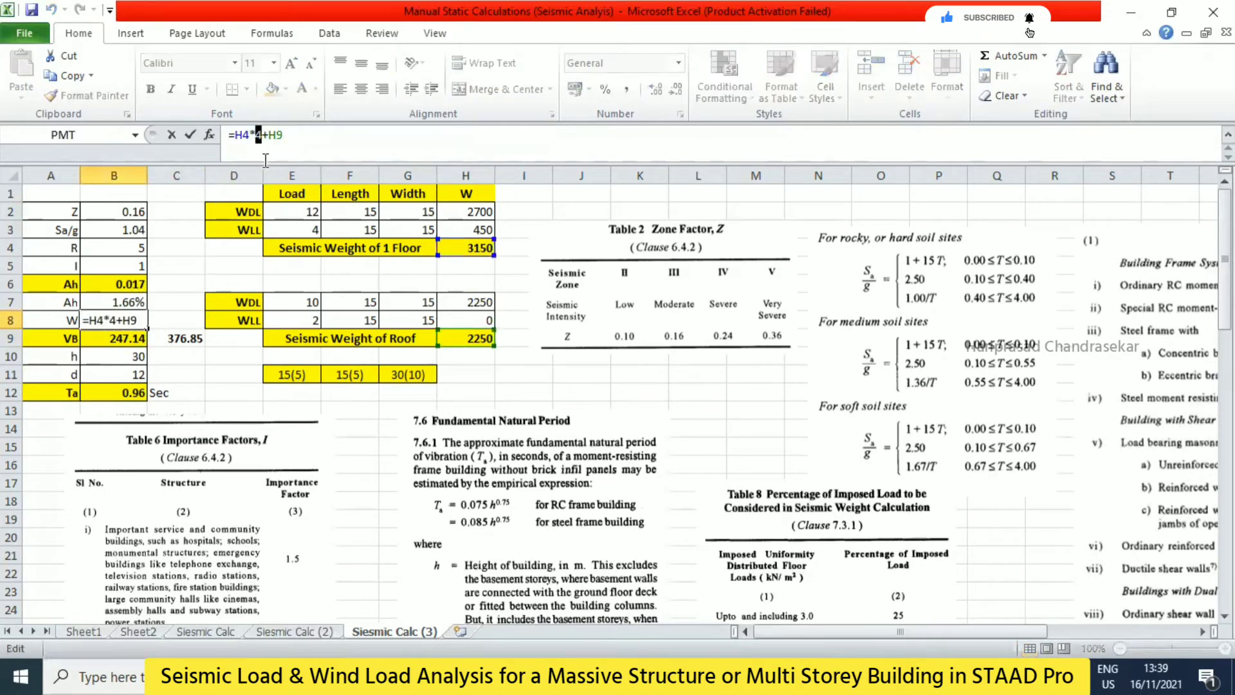
text(9)
key(Tab)
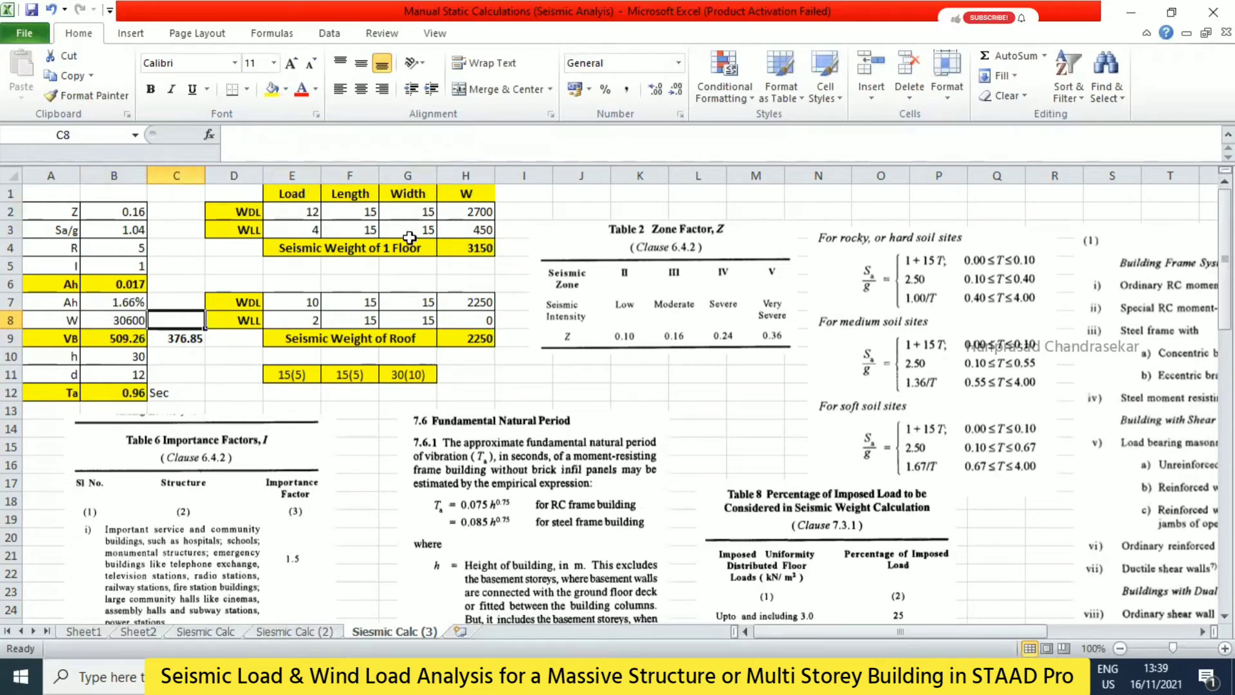
click(476, 245)
click(484, 342)
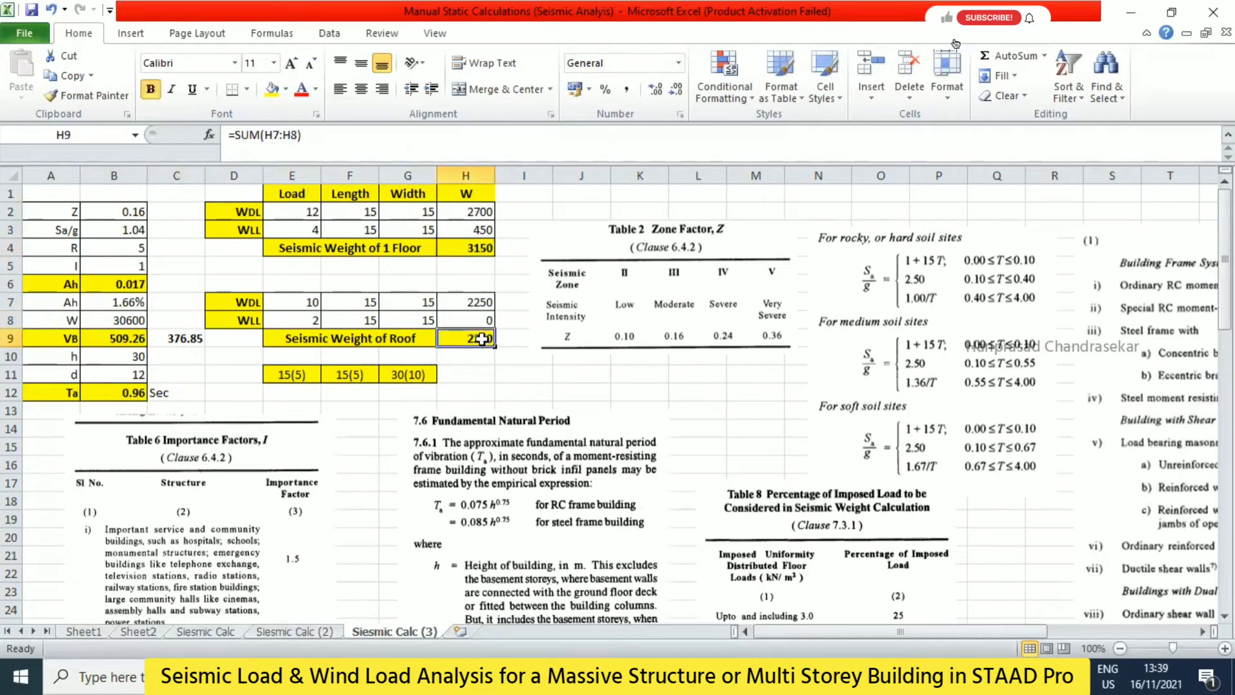
click(479, 249)
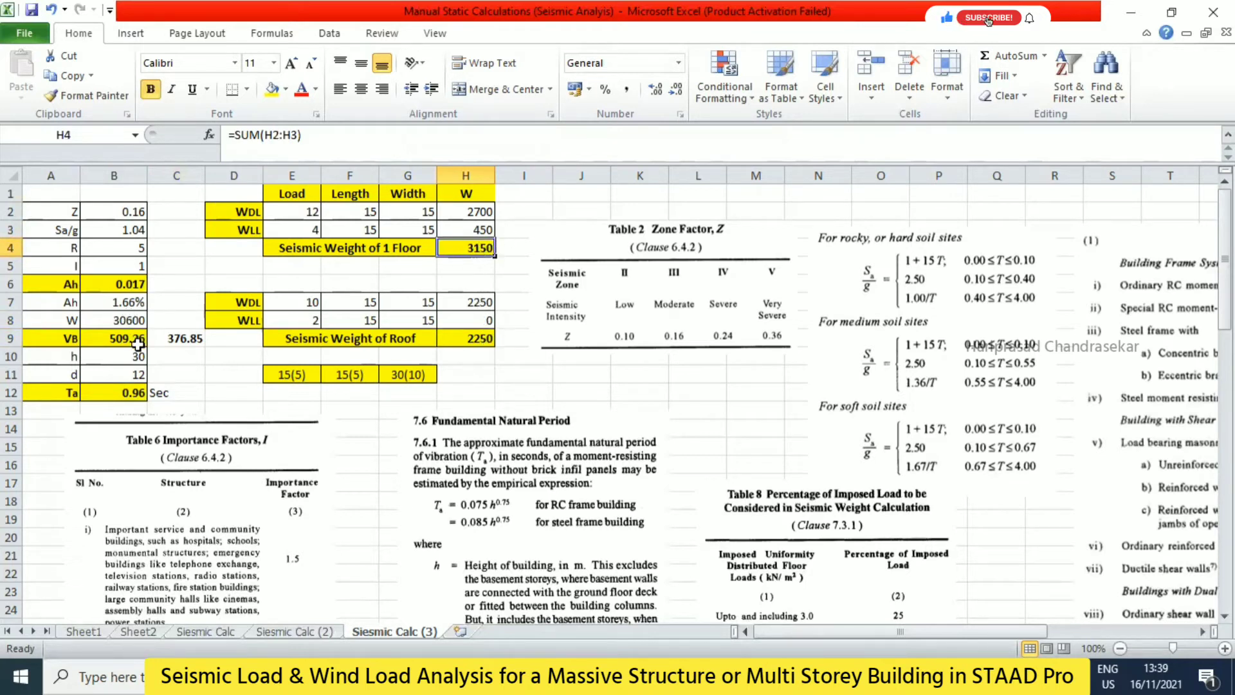
click(116, 334)
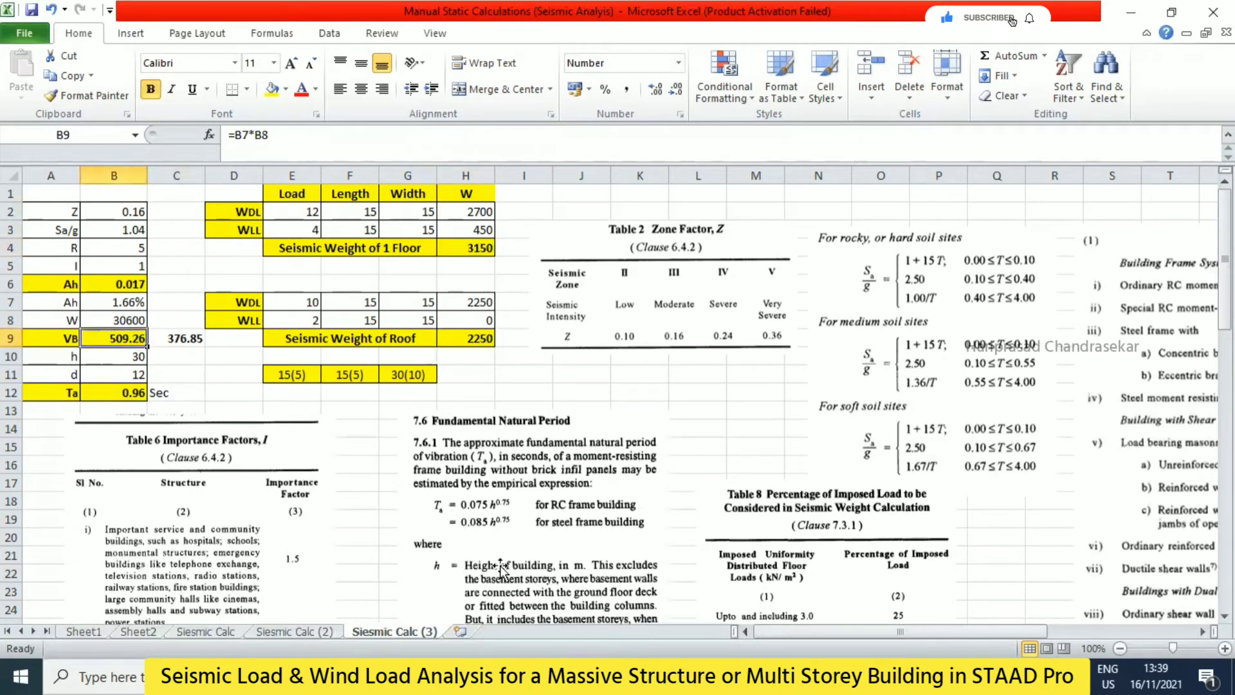
- Read the base shear in the STAAD output file and enter 509.26 in cell C9 beside the manual VB value
key(alt+Tab)
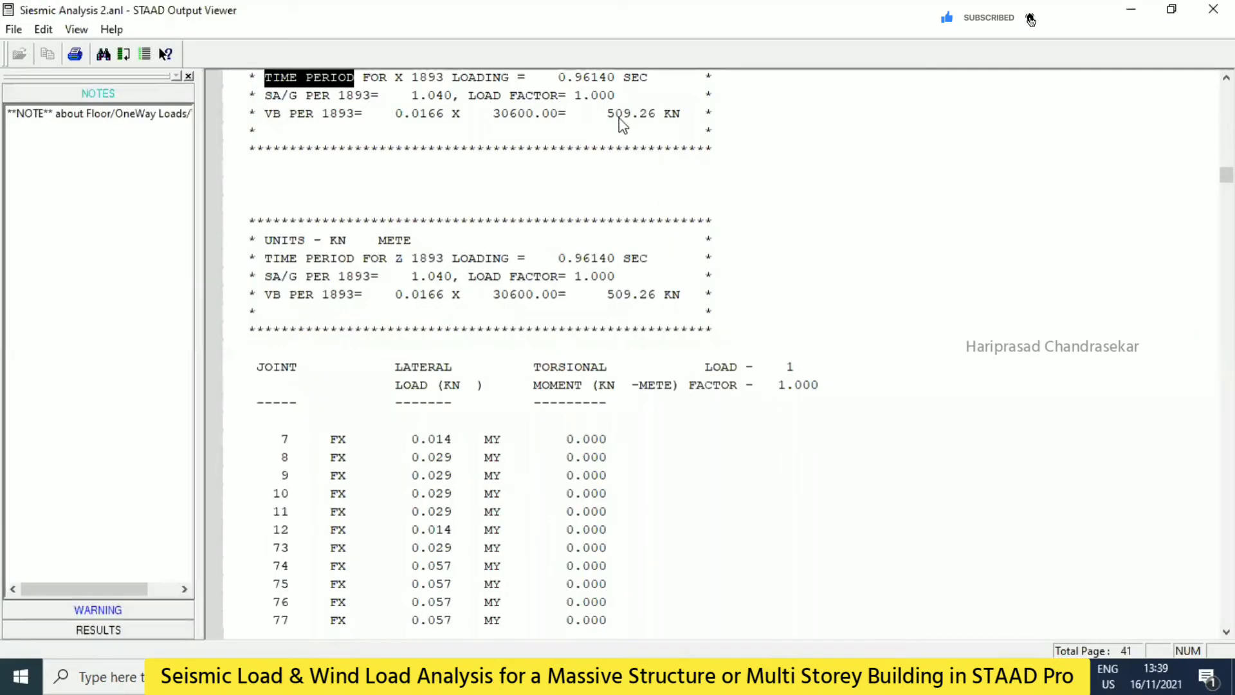
click(1131, 9)
click(179, 337)
text(509.26)
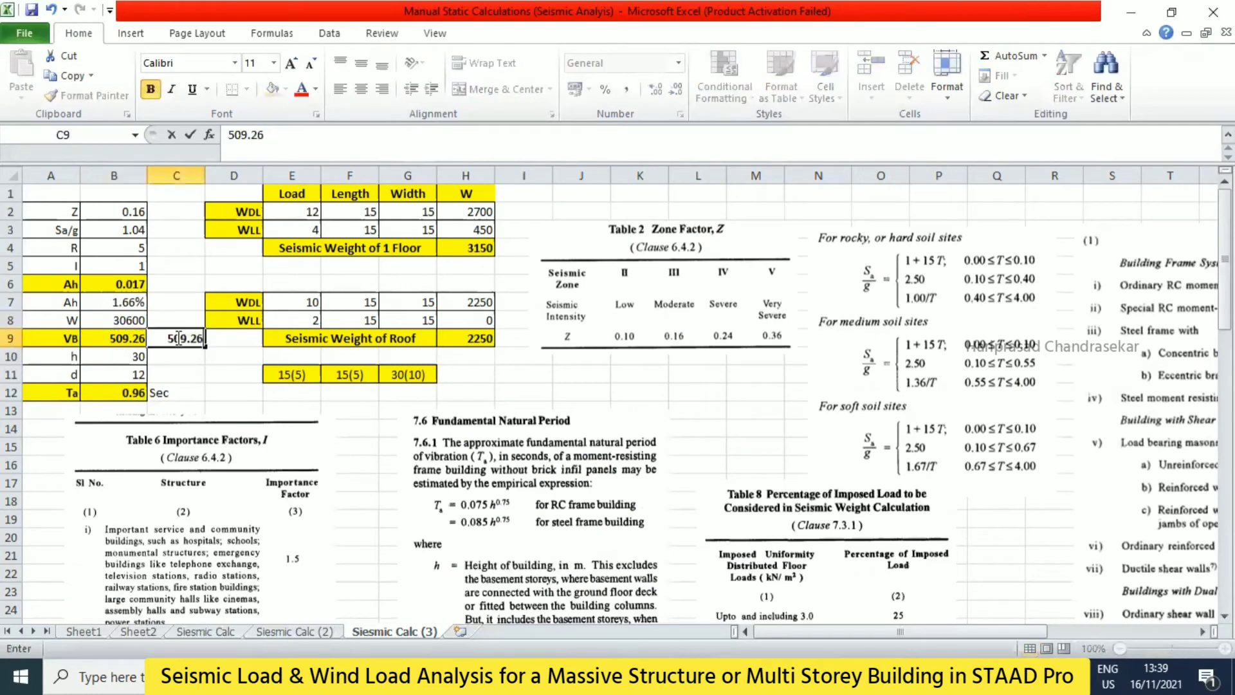
key(Tab)
click(180, 341)
click(185, 358)
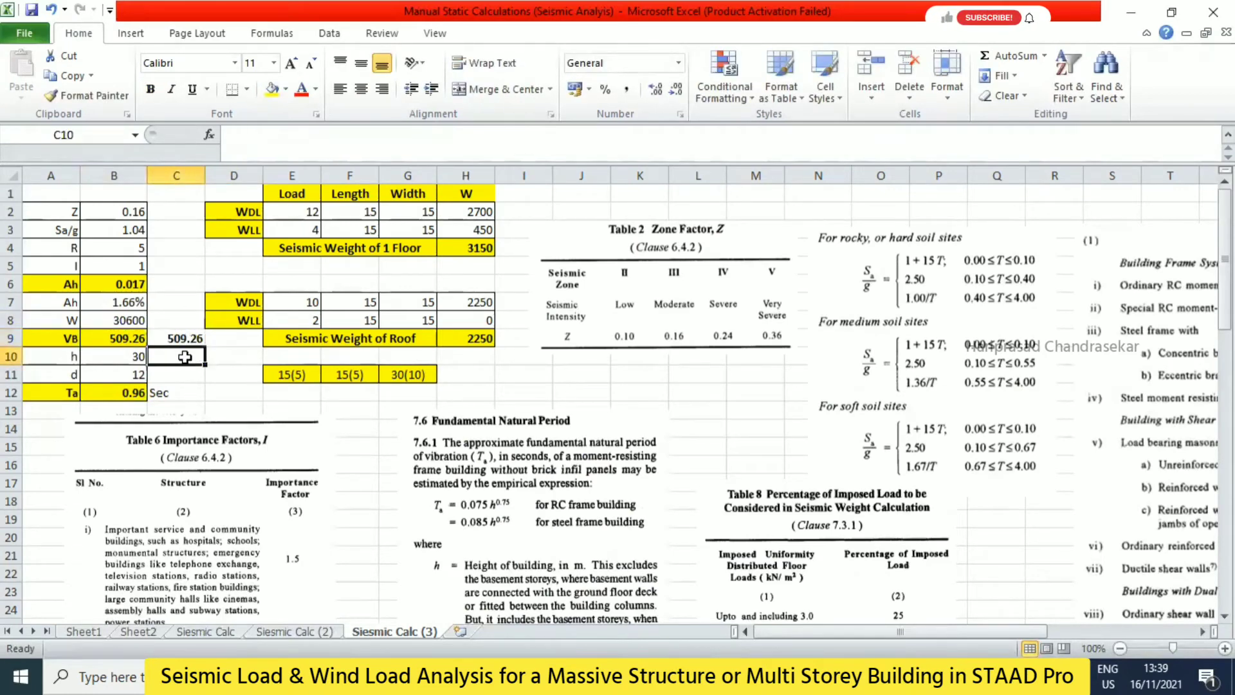
click(181, 338)
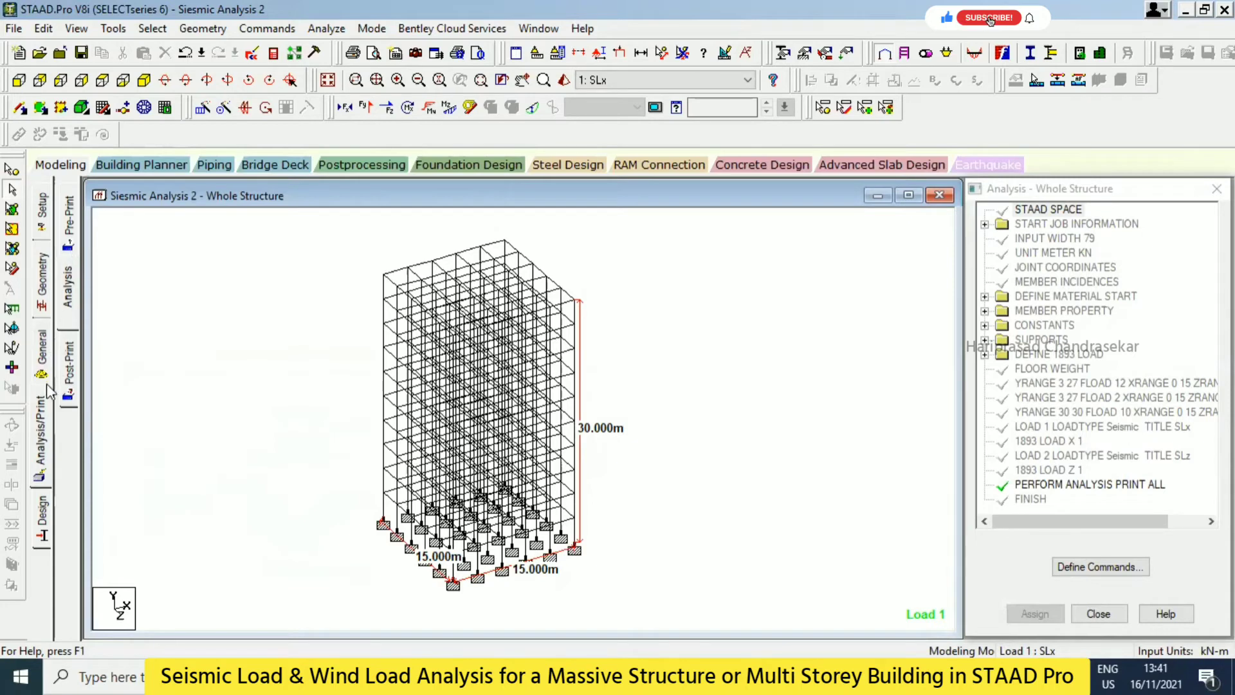
- Switch to STAAD.Pro and highlight the members assigned the Rect 0.35x0.35 concrete section, then clear the selection
click(42, 344)
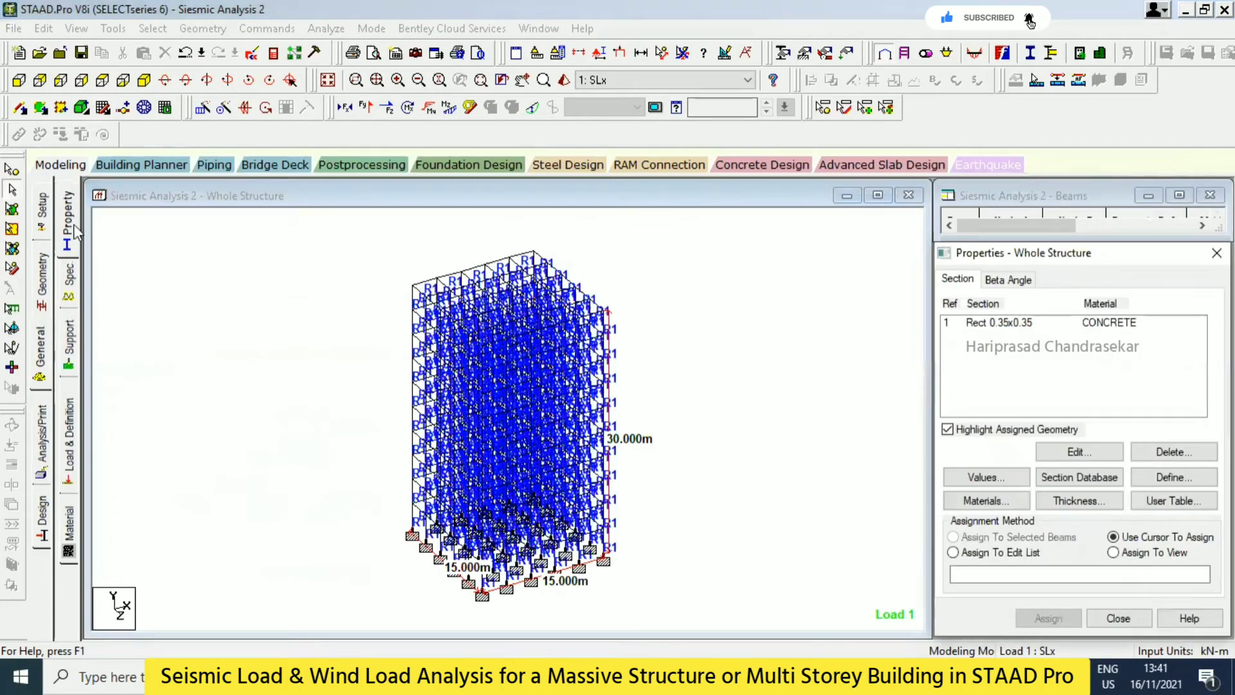
click(1043, 323)
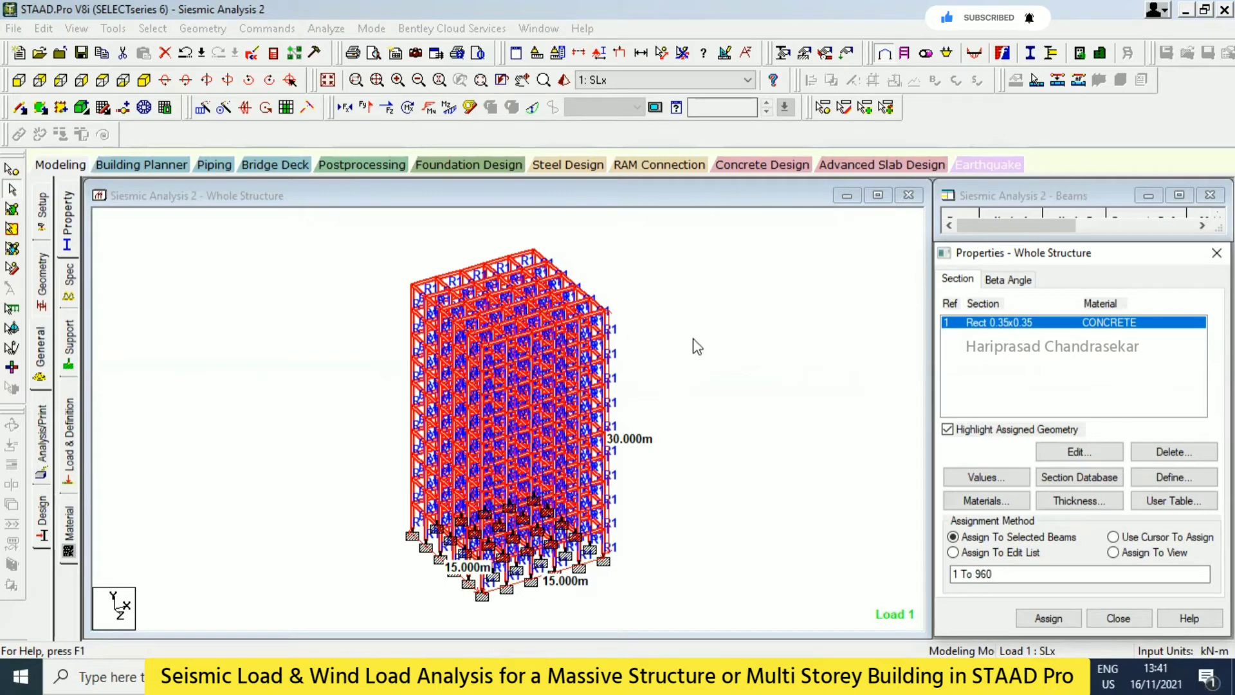
click(721, 378)
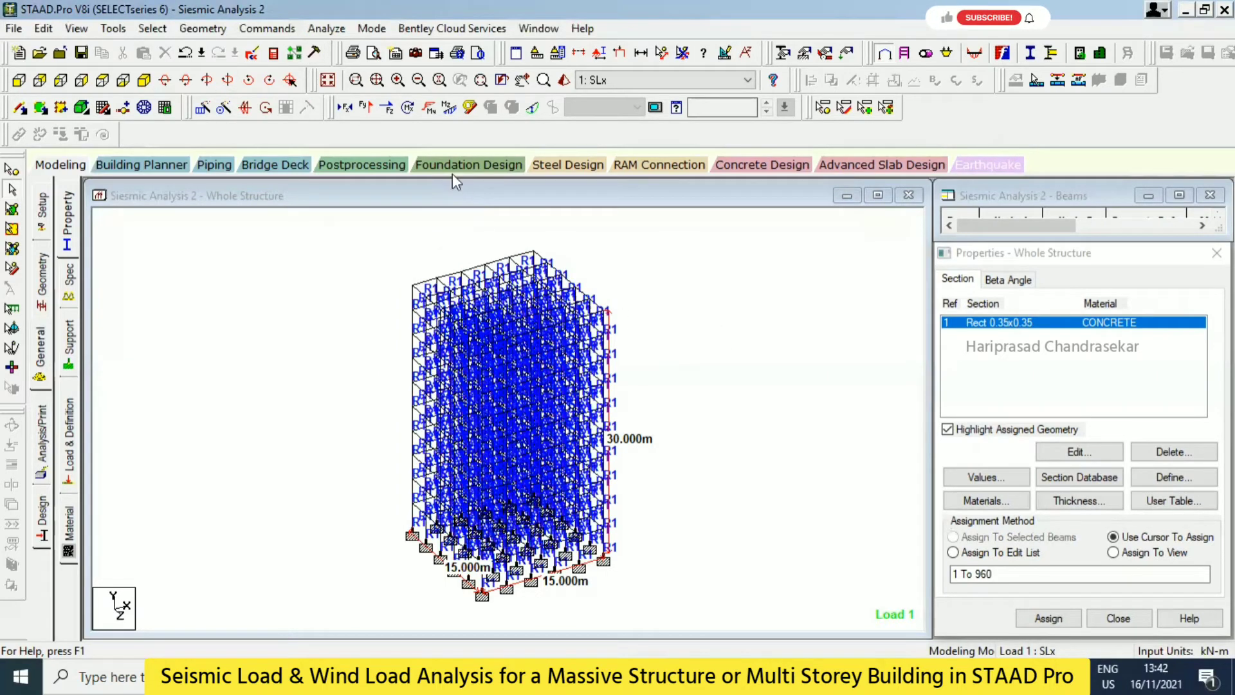
- Open the postprocessing results for load cases SLx and SLz and view the support reactions
click(370, 169)
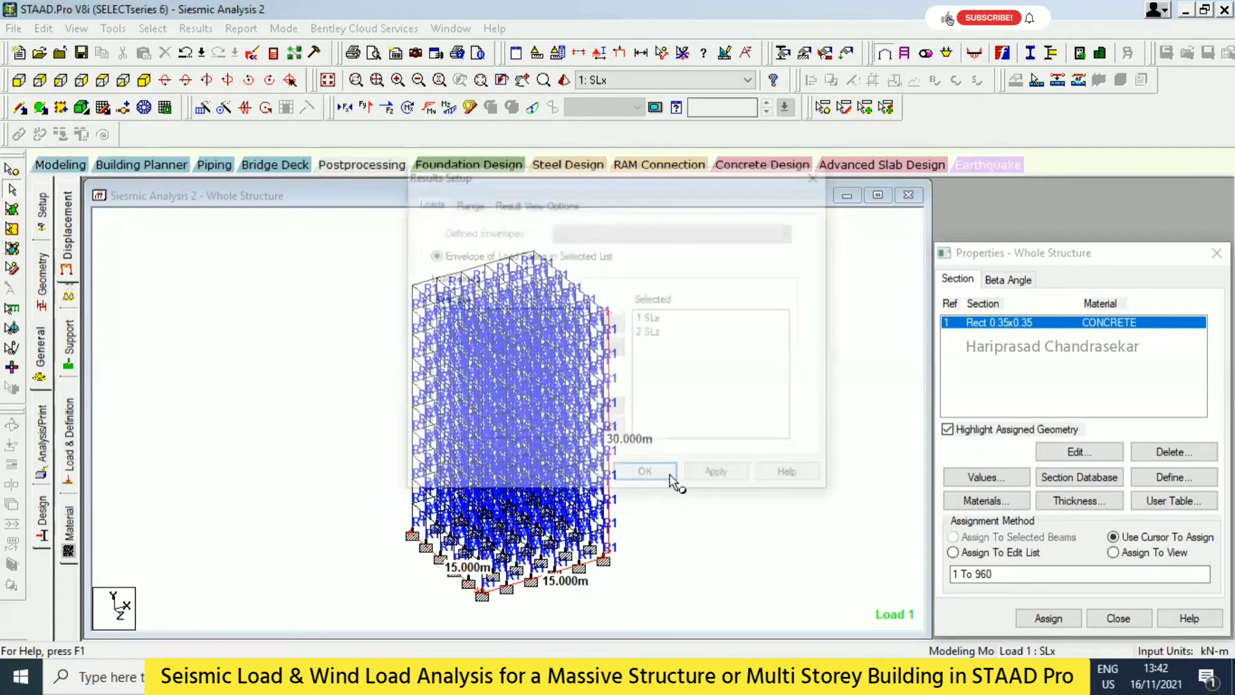
click(645, 471)
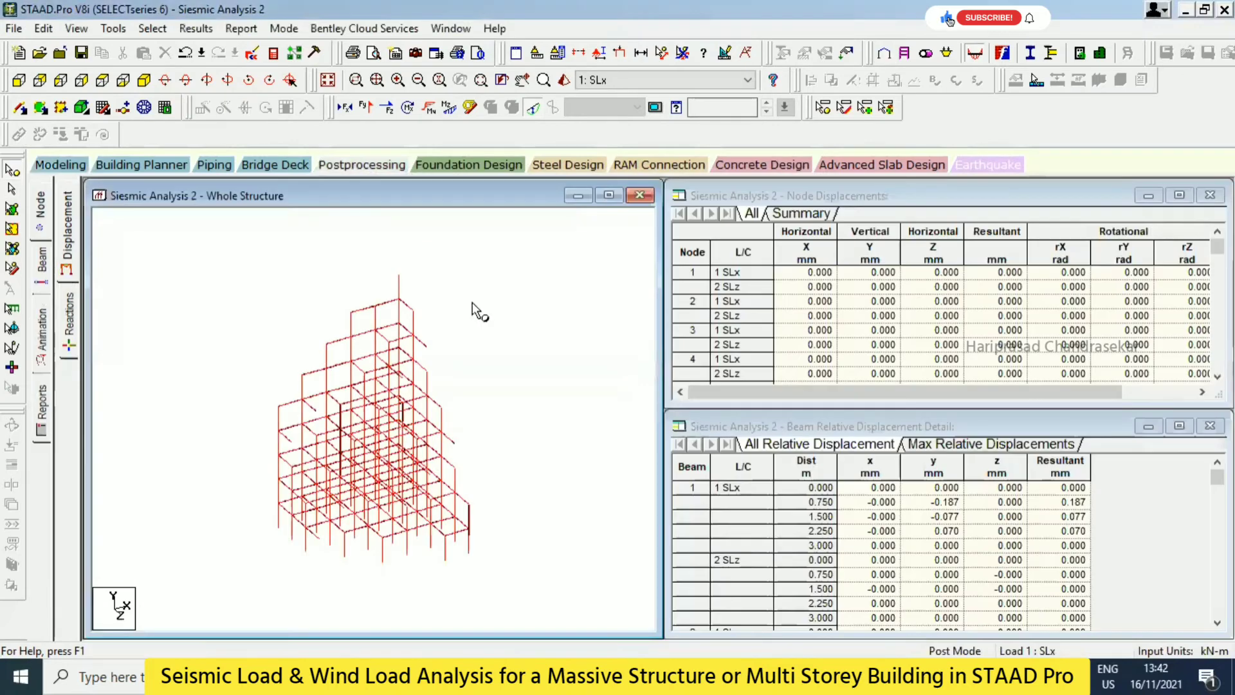
click(70, 315)
click(72, 256)
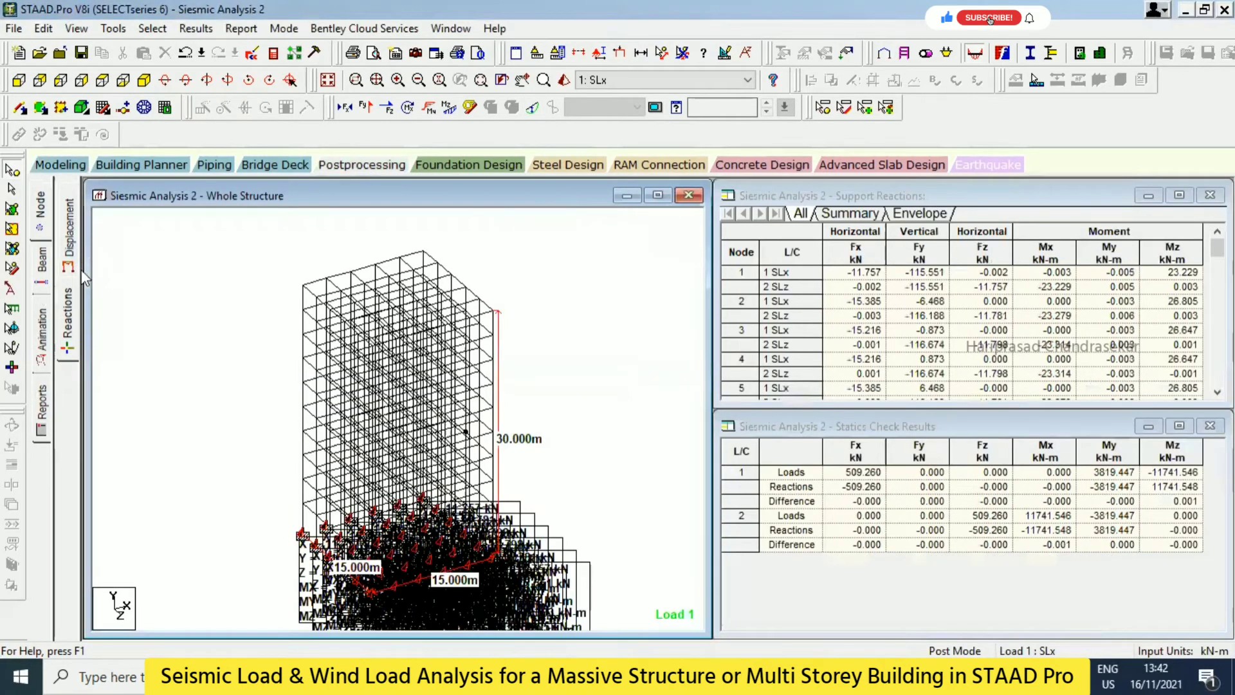
- Animate the structure's displacement under load case 1 SLx
click(41, 329)
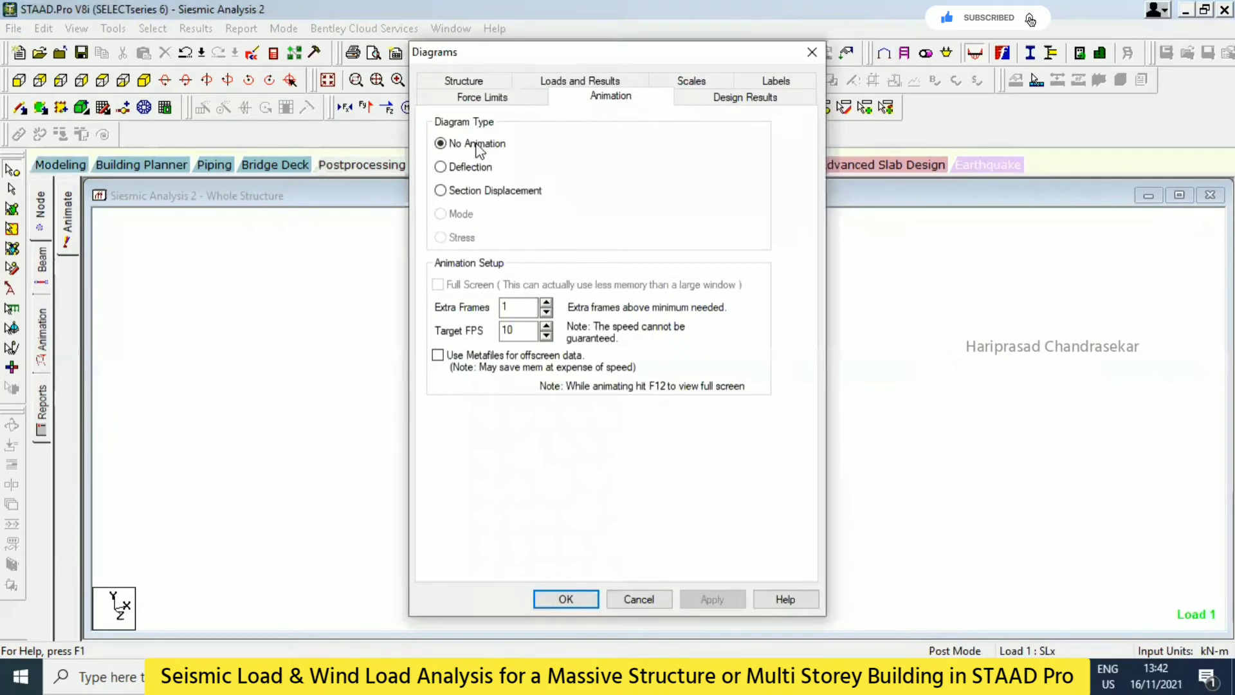
click(463, 167)
click(441, 191)
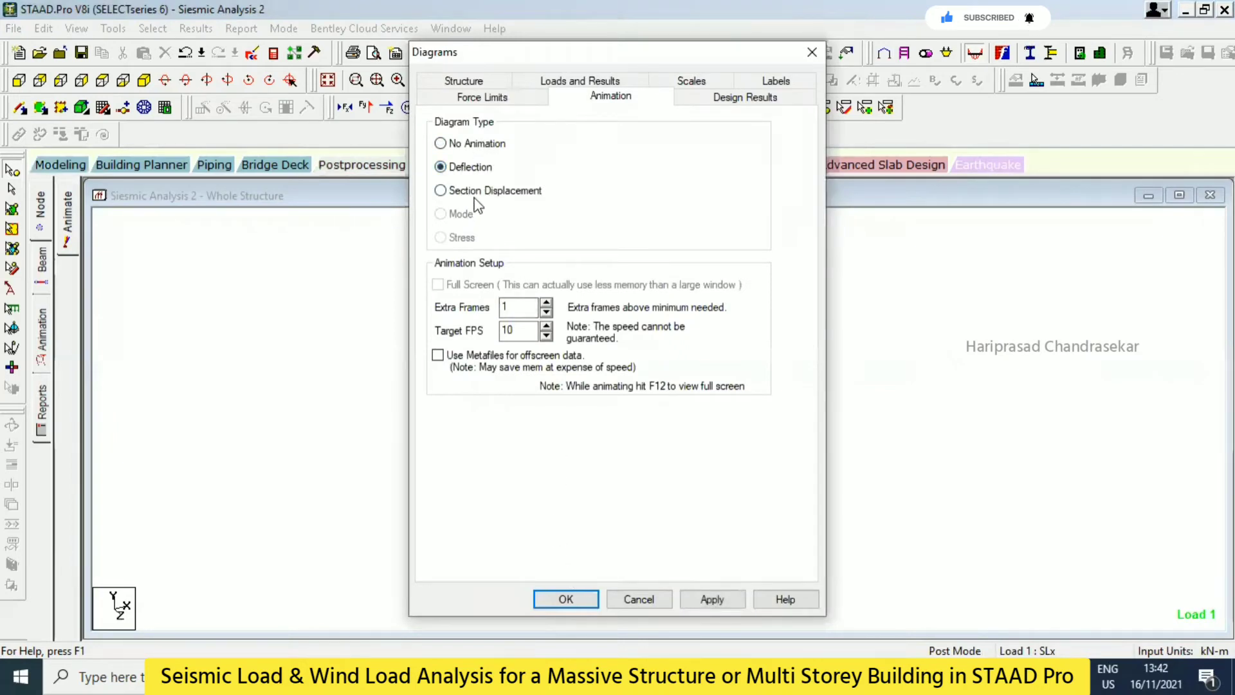
click(566, 599)
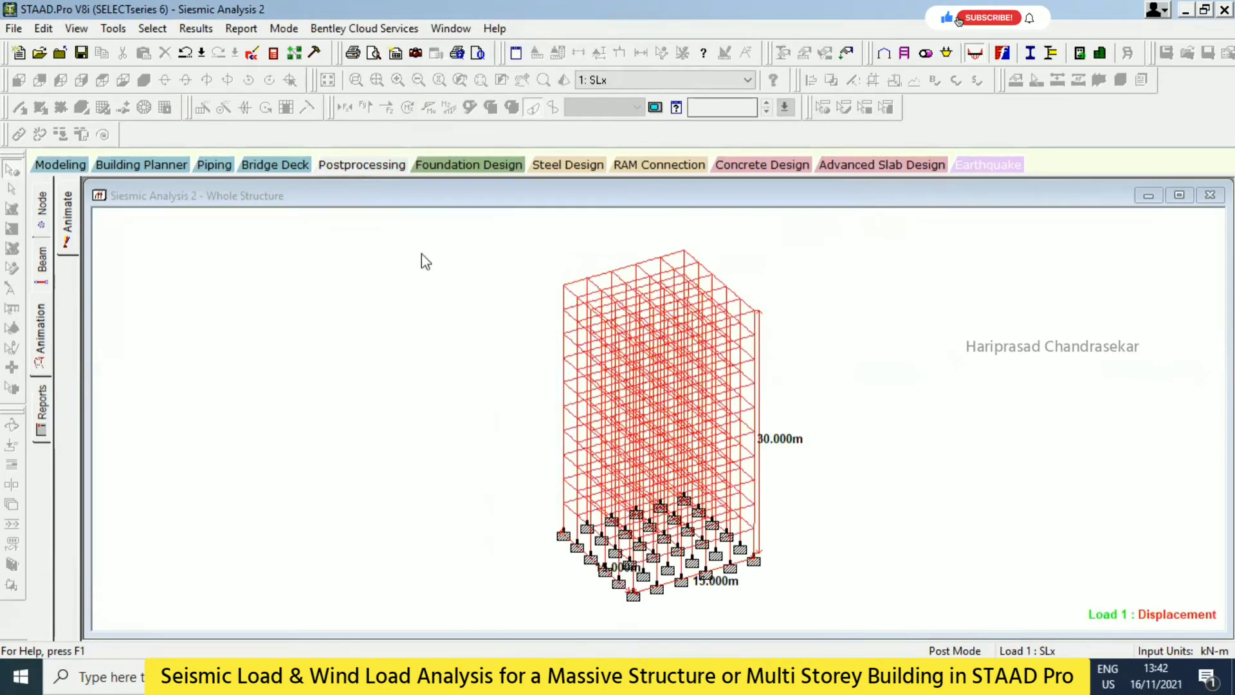
- Stop the displacement animation and close the current structure file
click(40, 307)
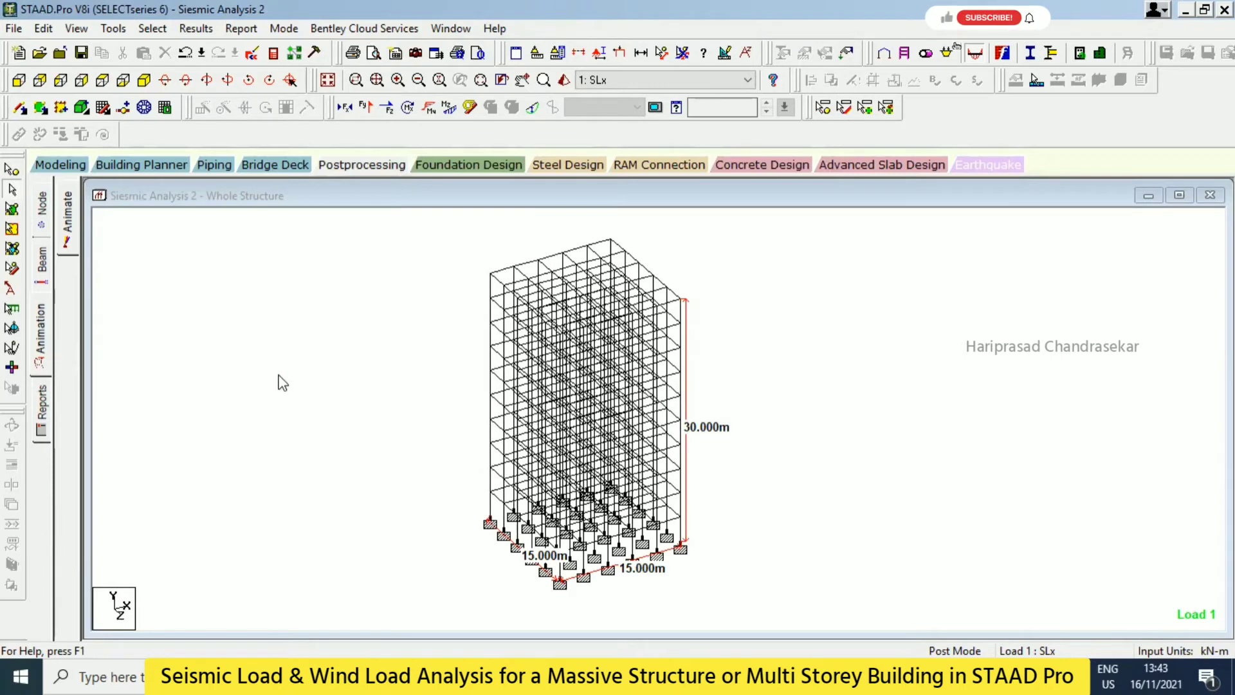
click(14, 28)
click(35, 84)
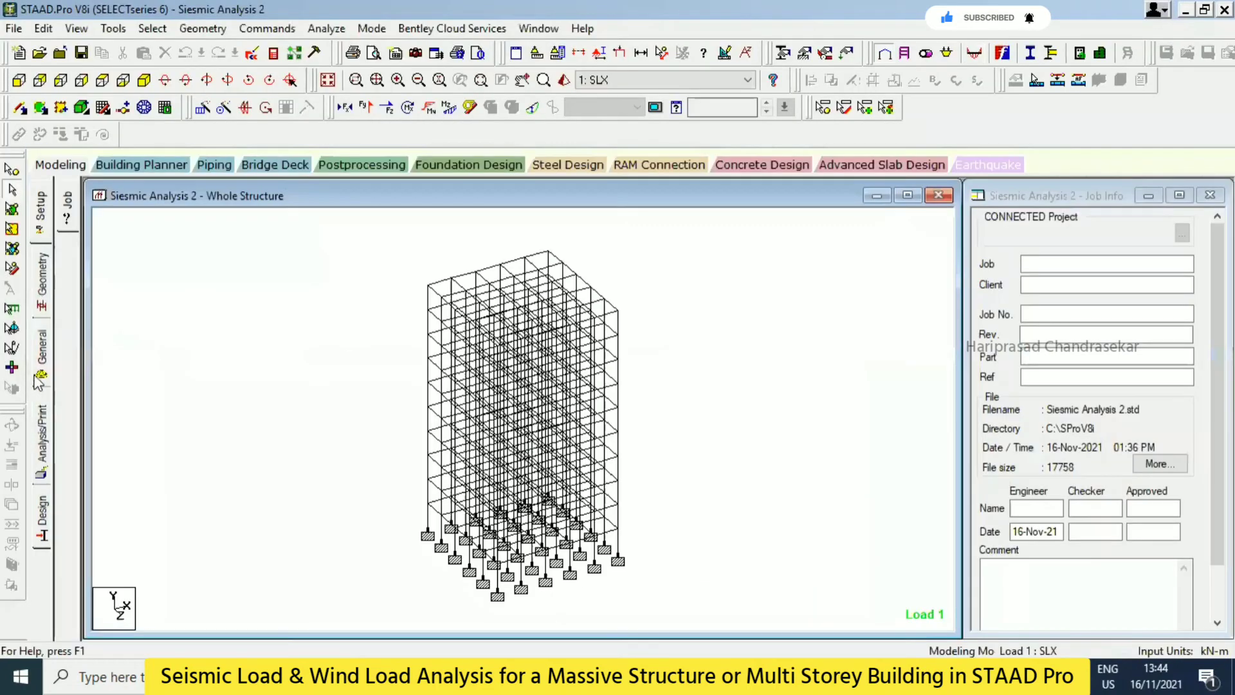
- Add wind definition type 1 named WIND 1 to the load definitions, agreeing to delete the existing result files
click(40, 367)
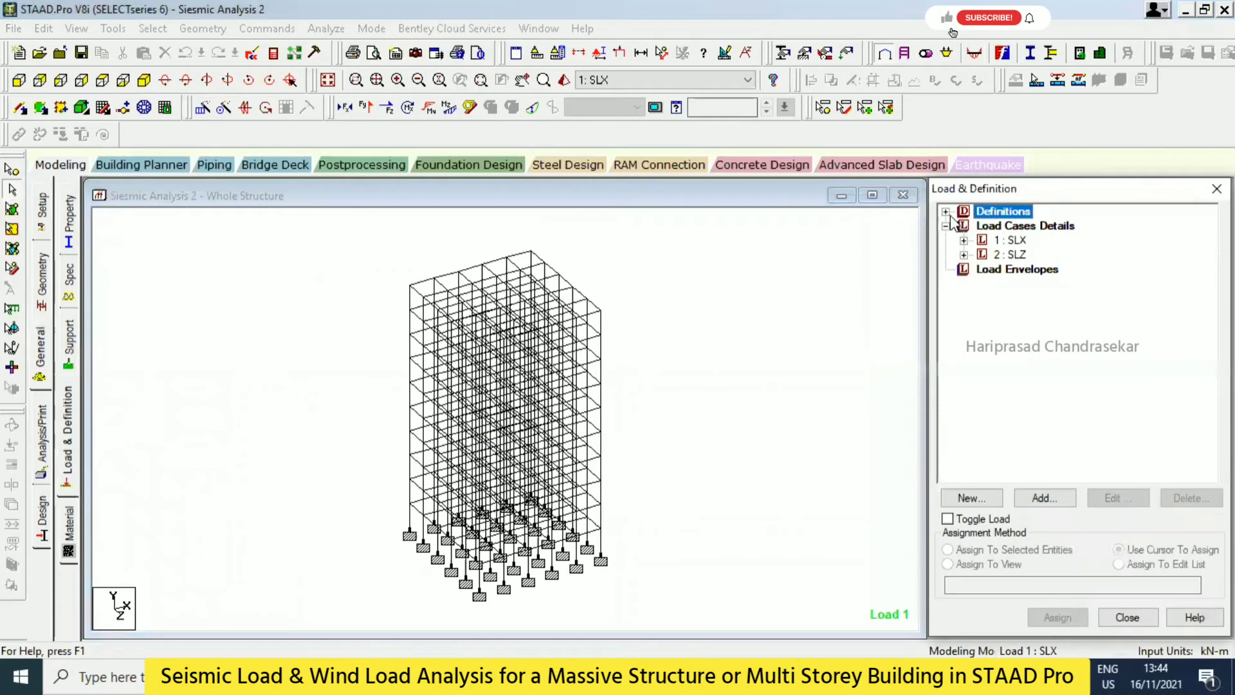
click(946, 211)
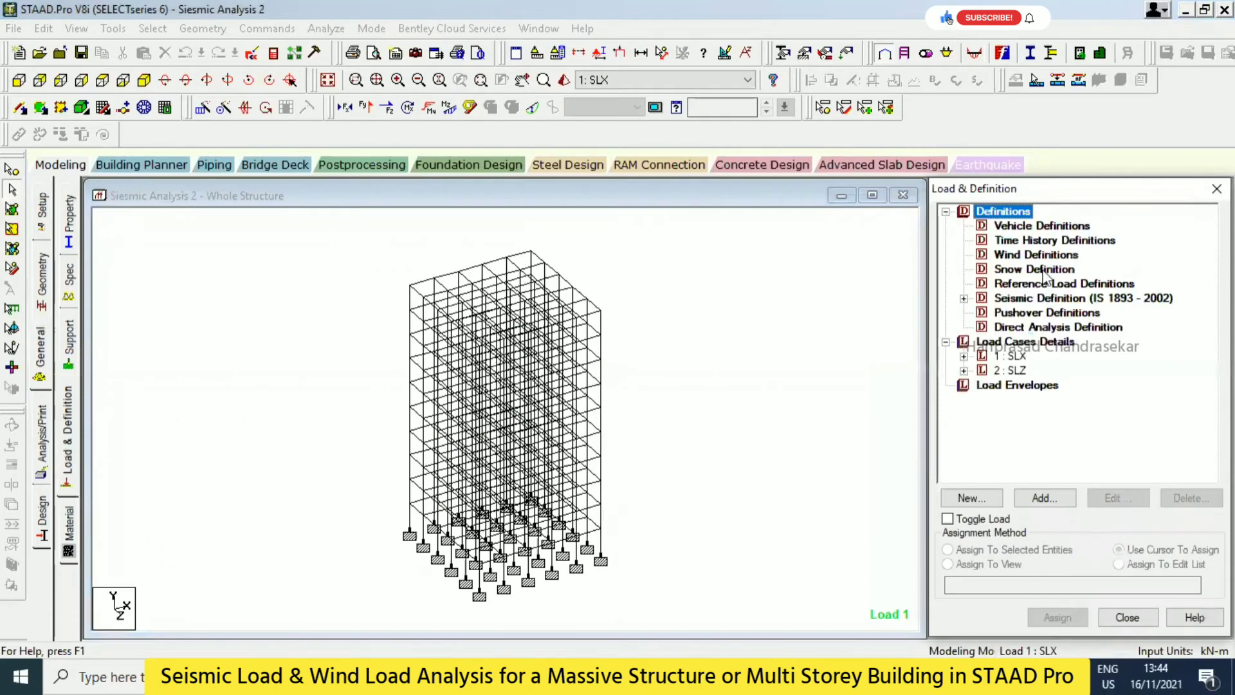
click(1035, 255)
click(1043, 497)
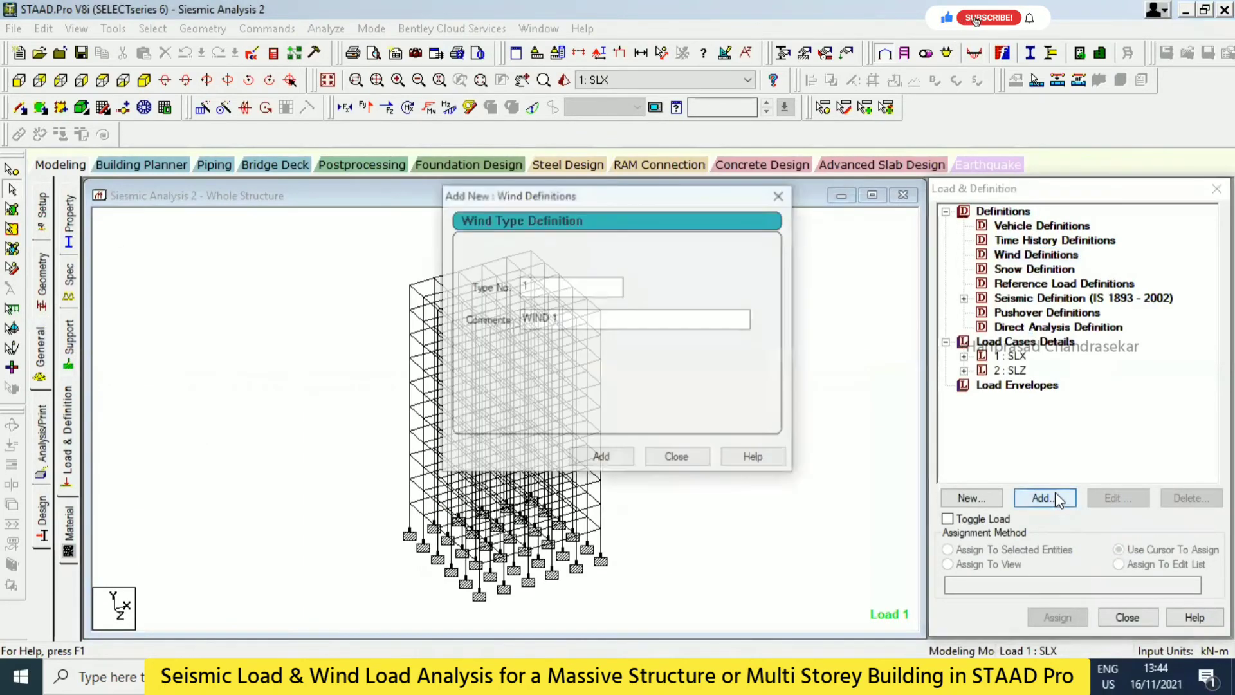
click(601, 457)
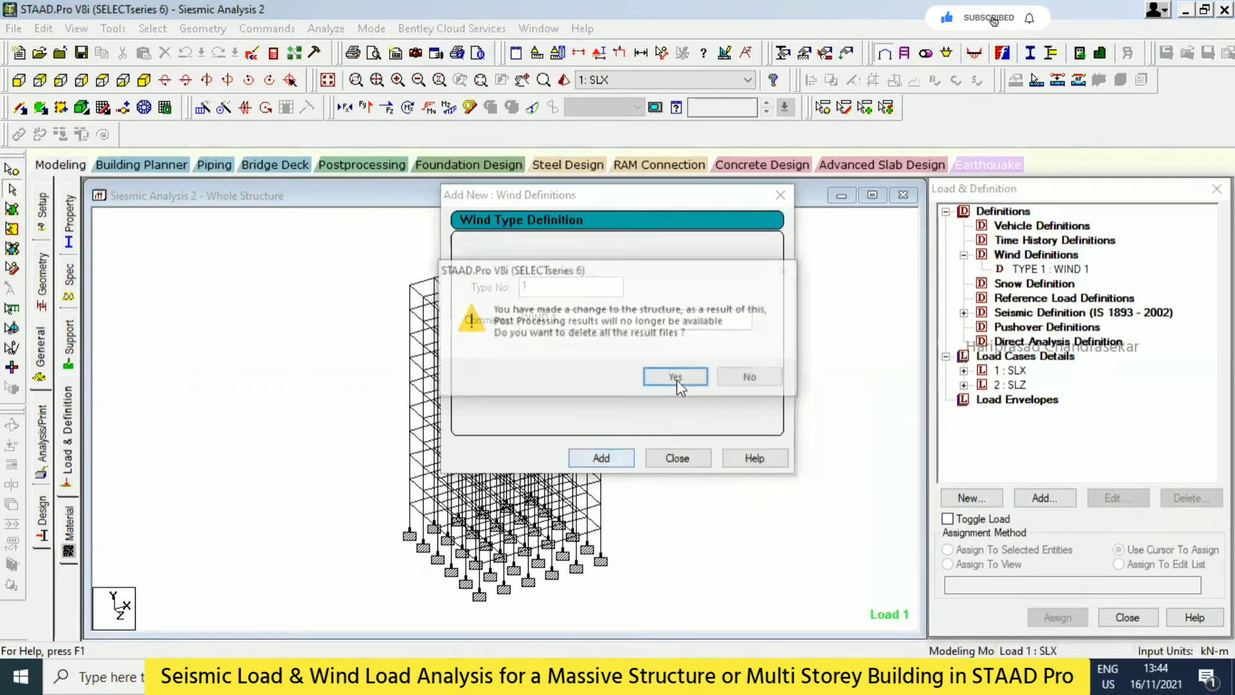
click(677, 379)
click(677, 457)
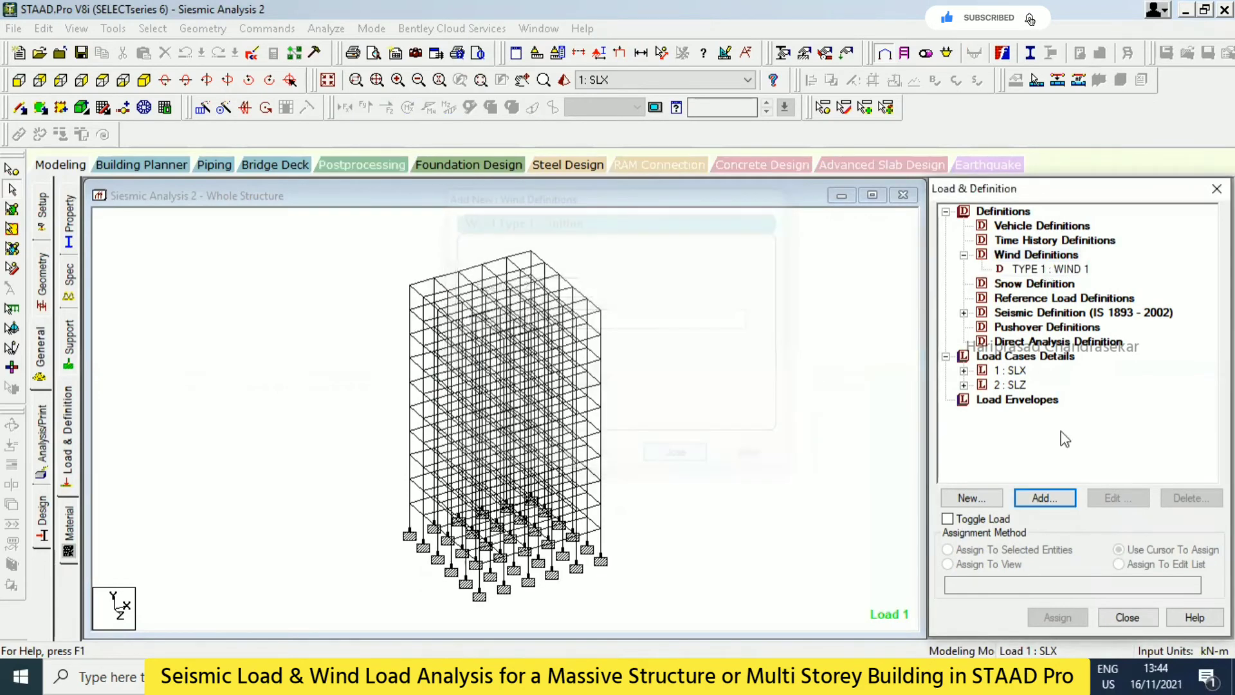
- Start the ASCE-7 intensity calculation for WIND 1 using the 2010 edition and building classification Category I
click(1051, 499)
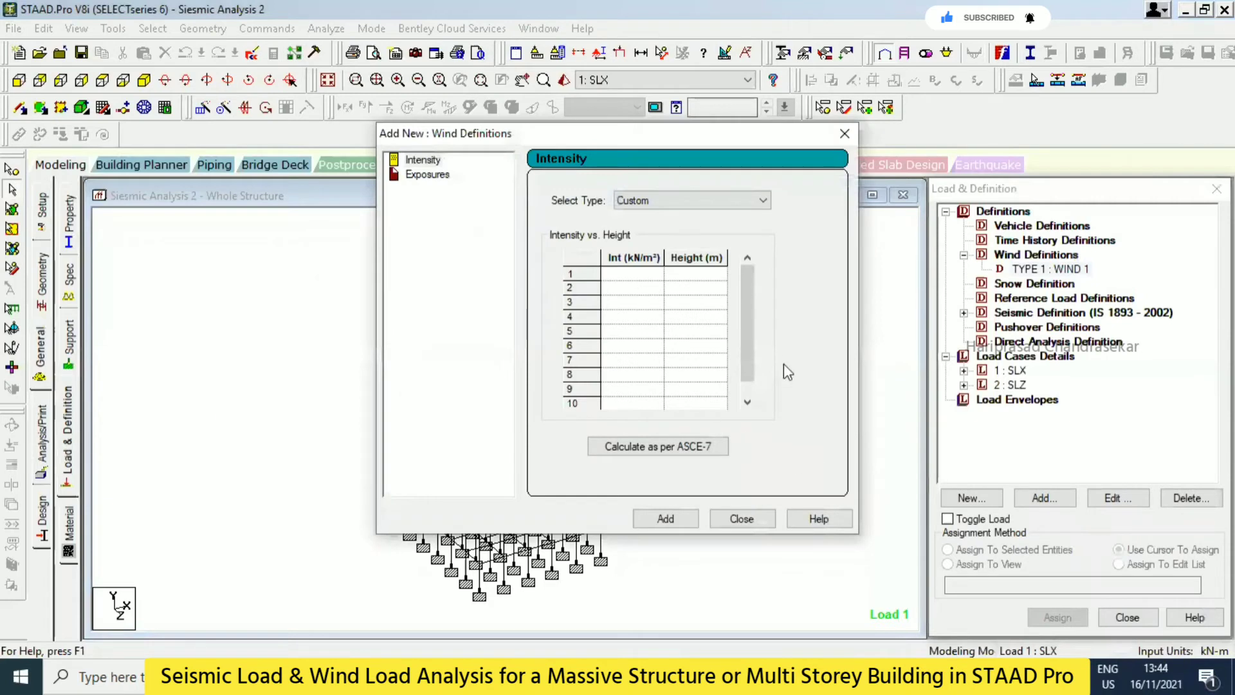
click(627, 275)
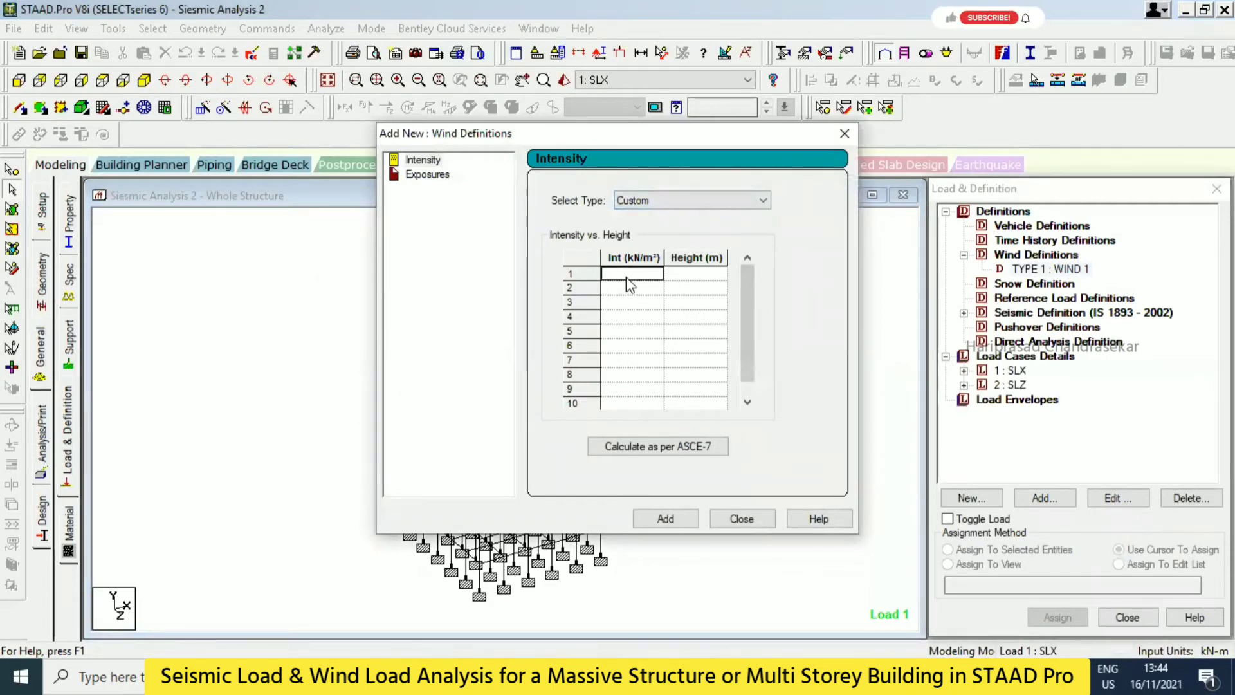
click(694, 449)
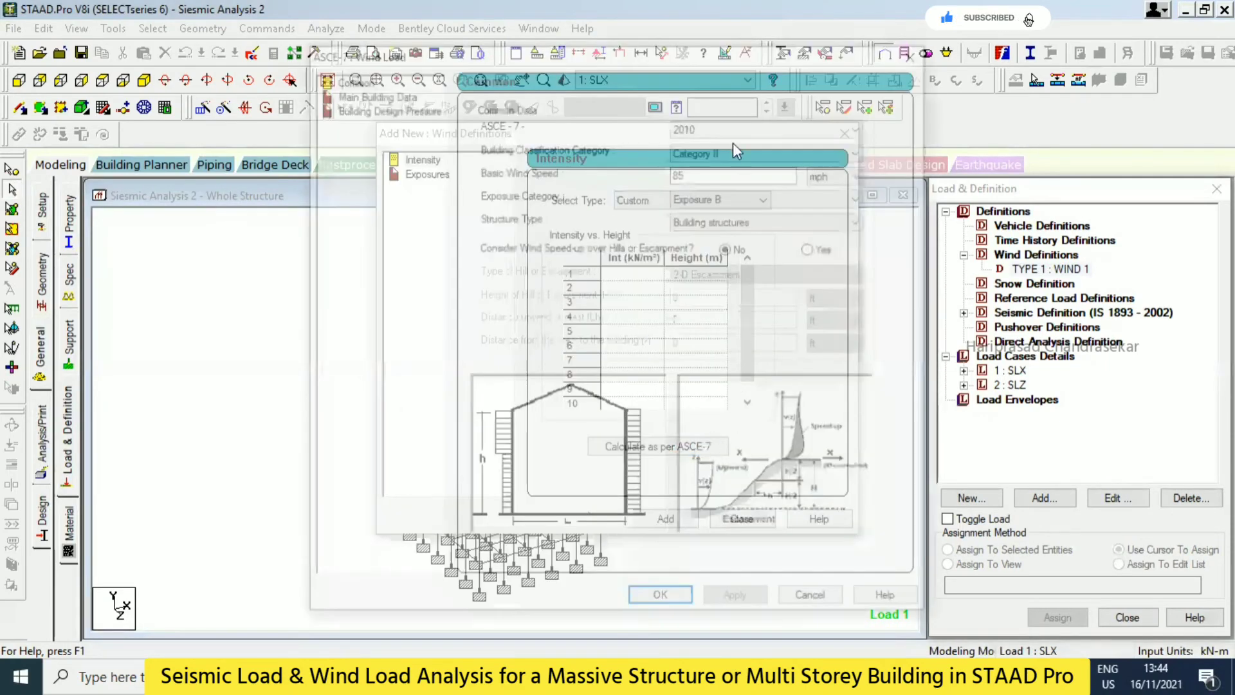
click(722, 121)
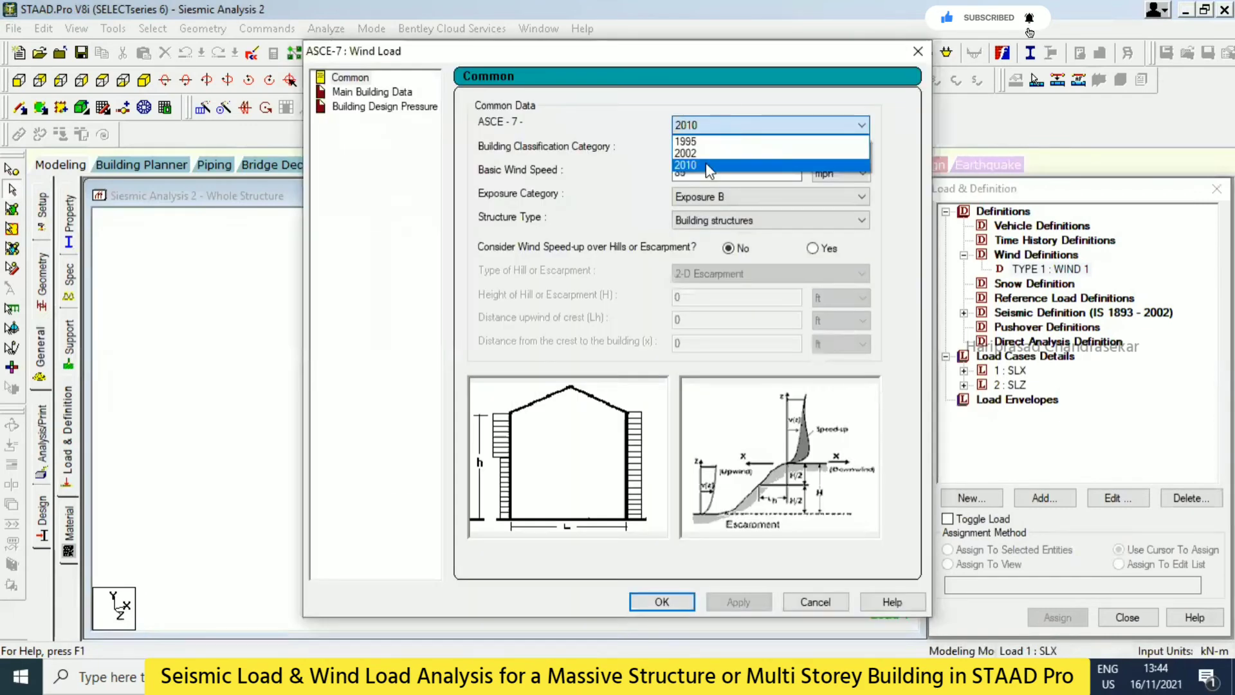
click(709, 166)
click(721, 149)
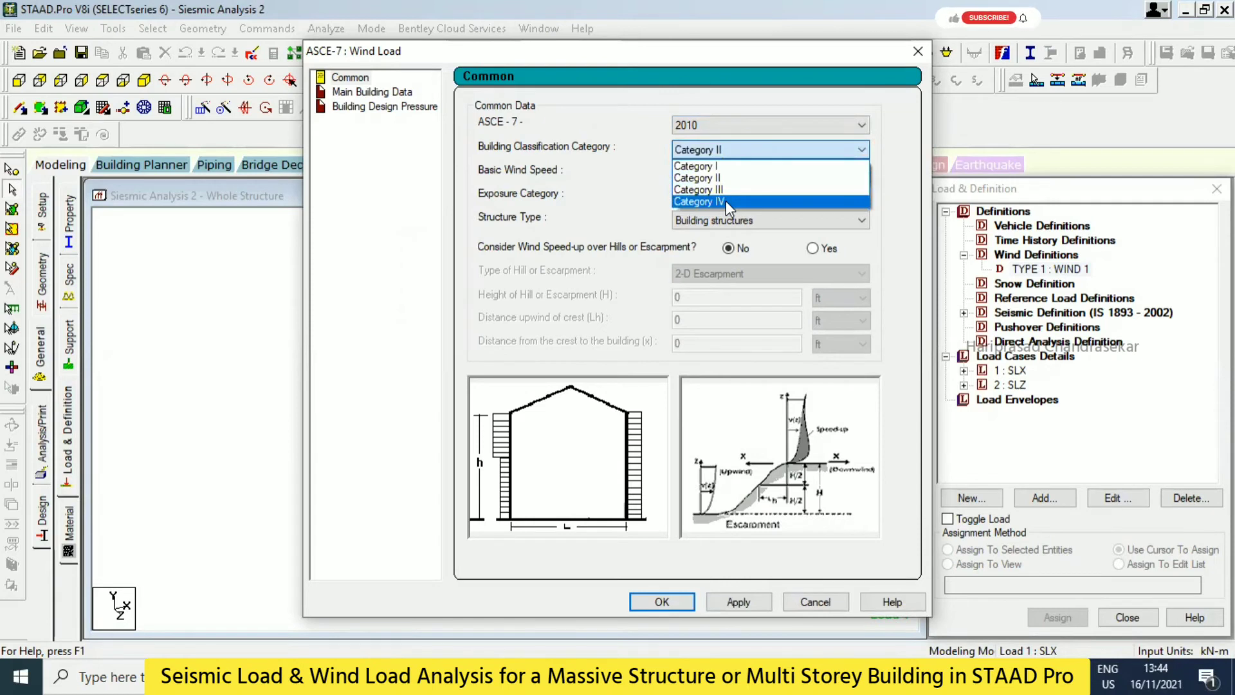
click(726, 200)
click(727, 150)
click(730, 165)
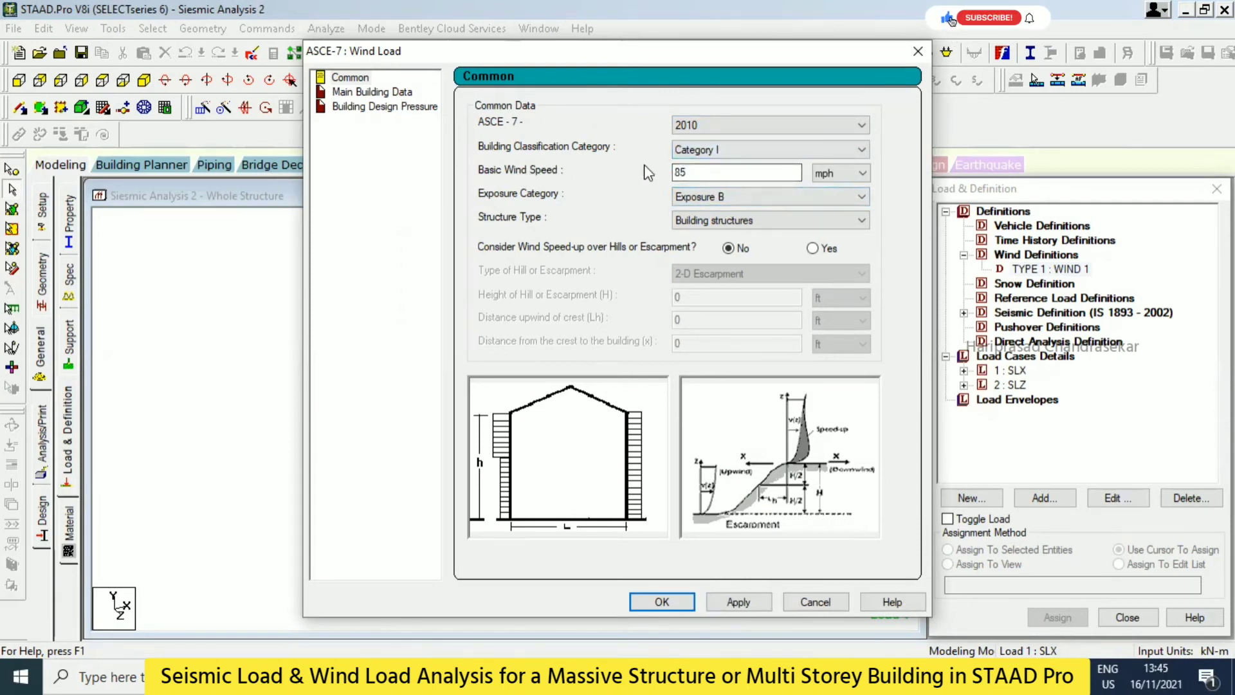
- Set the basic wind speed to 120 mph, with Exposure B and the Building structures type
double_click(694, 175)
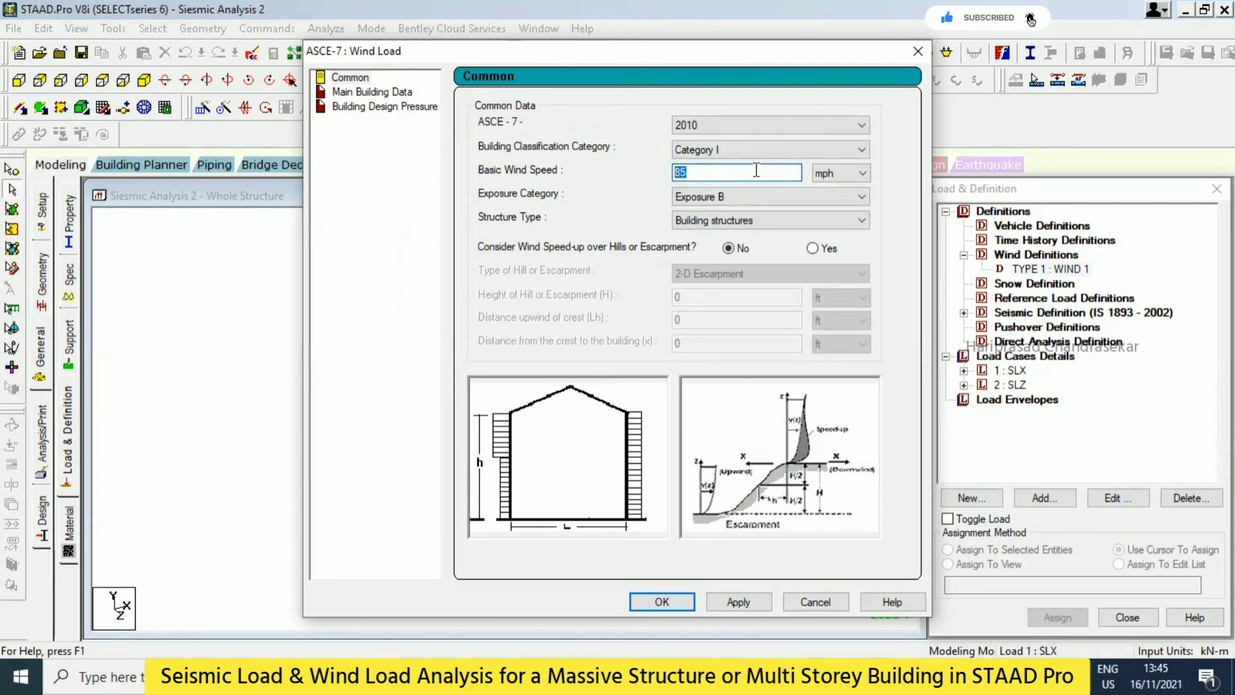
click(854, 169)
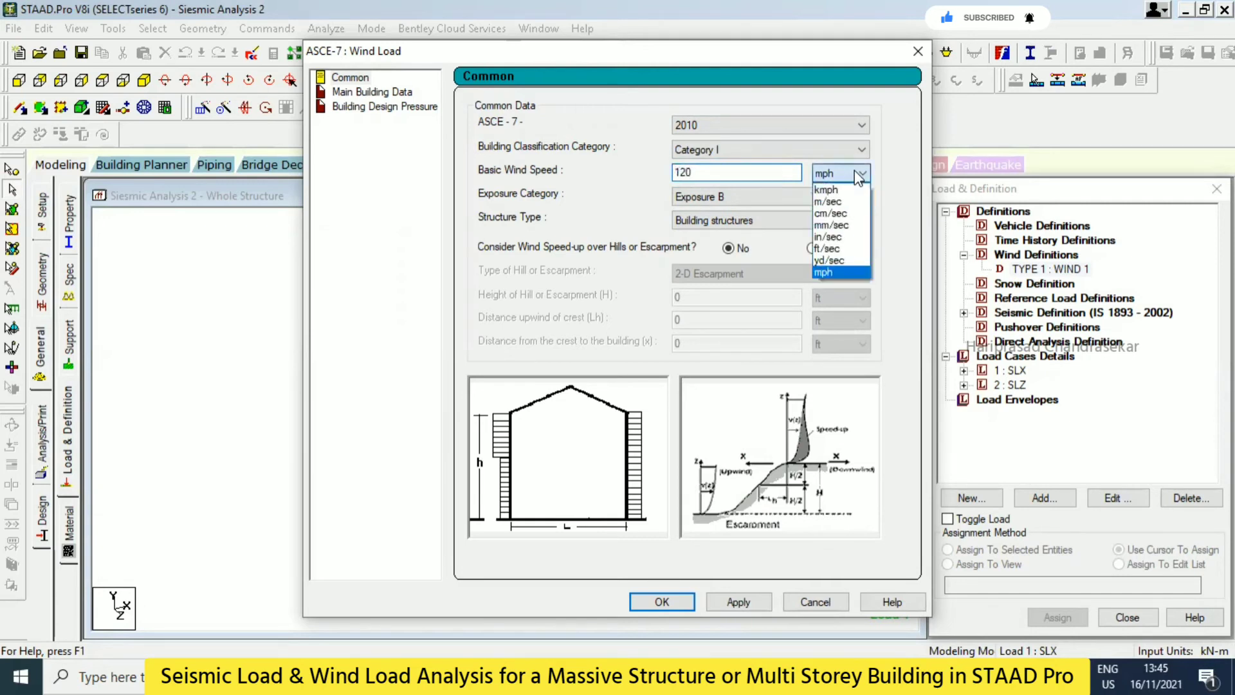
click(854, 169)
click(839, 203)
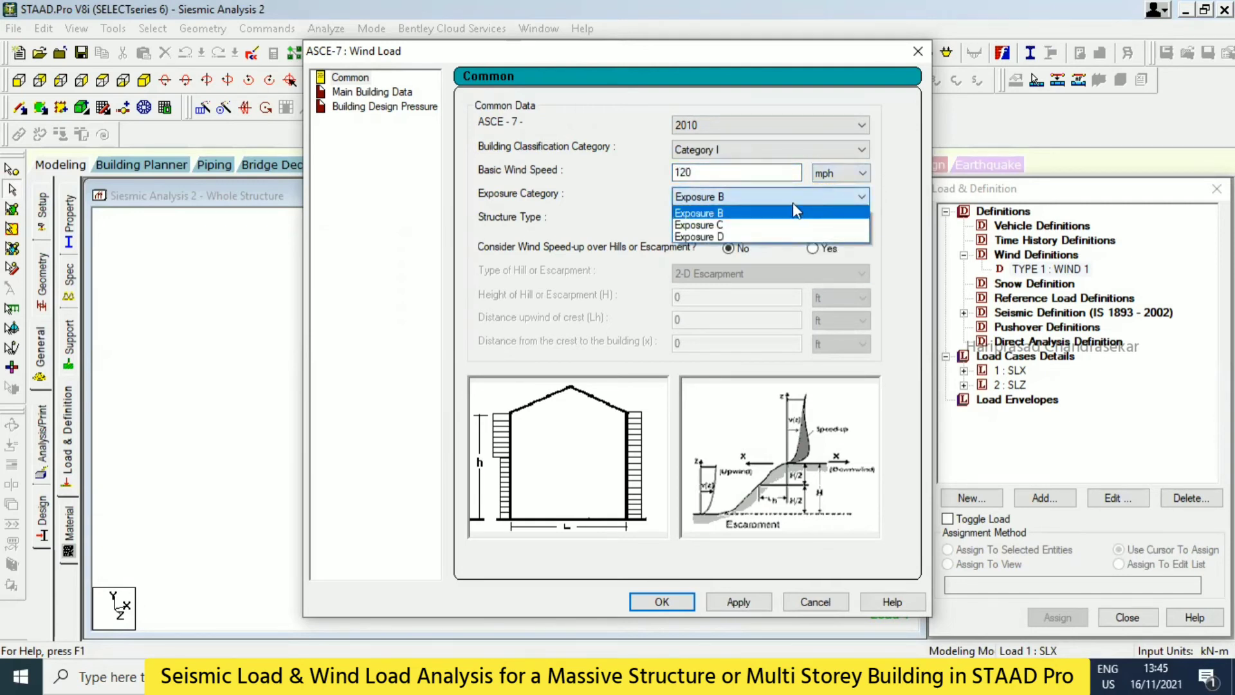
click(754, 220)
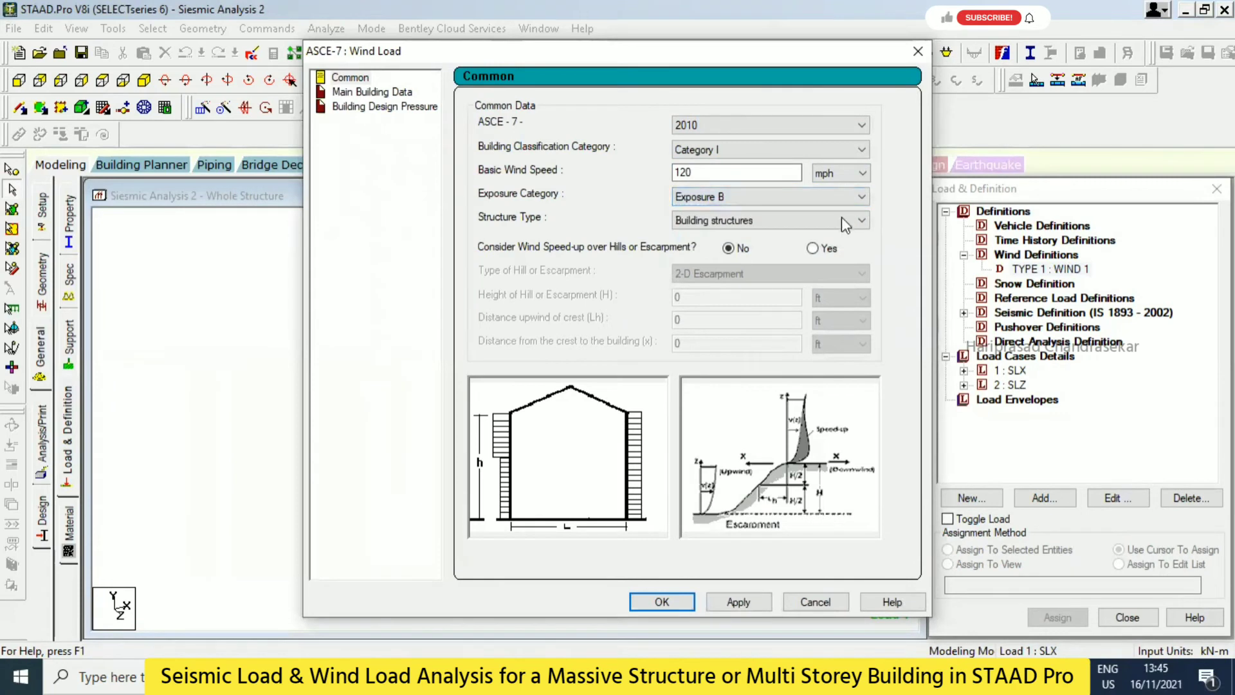
click(716, 222)
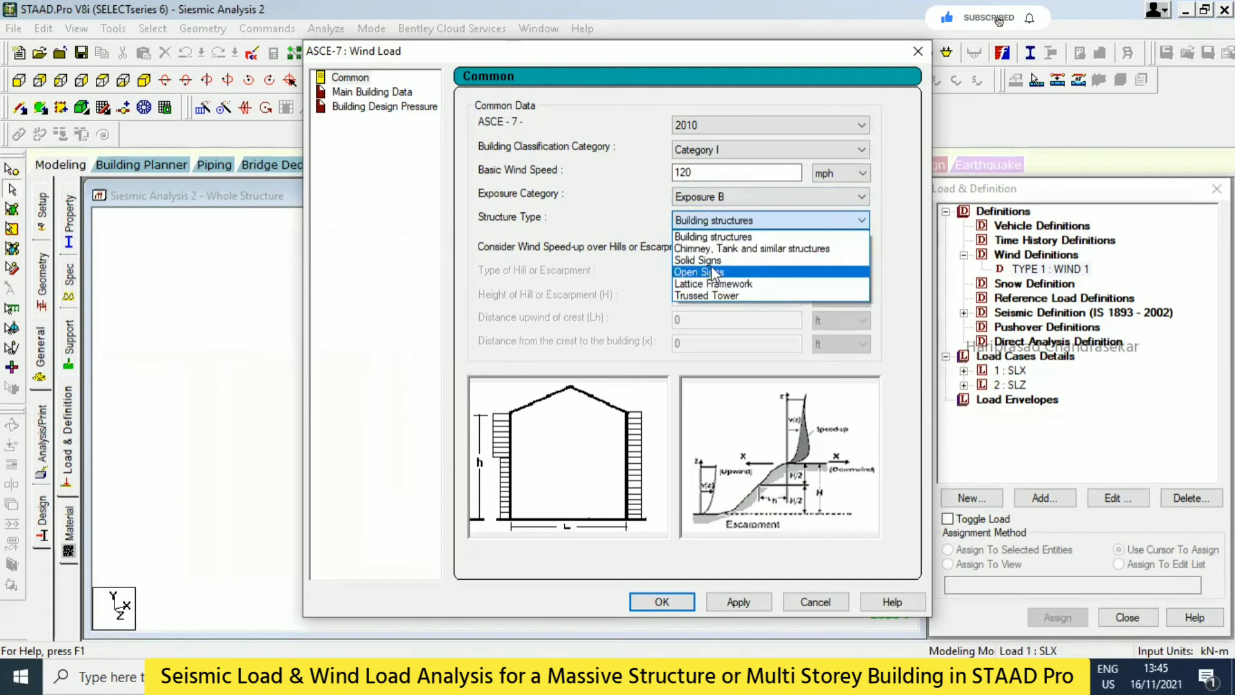
click(711, 238)
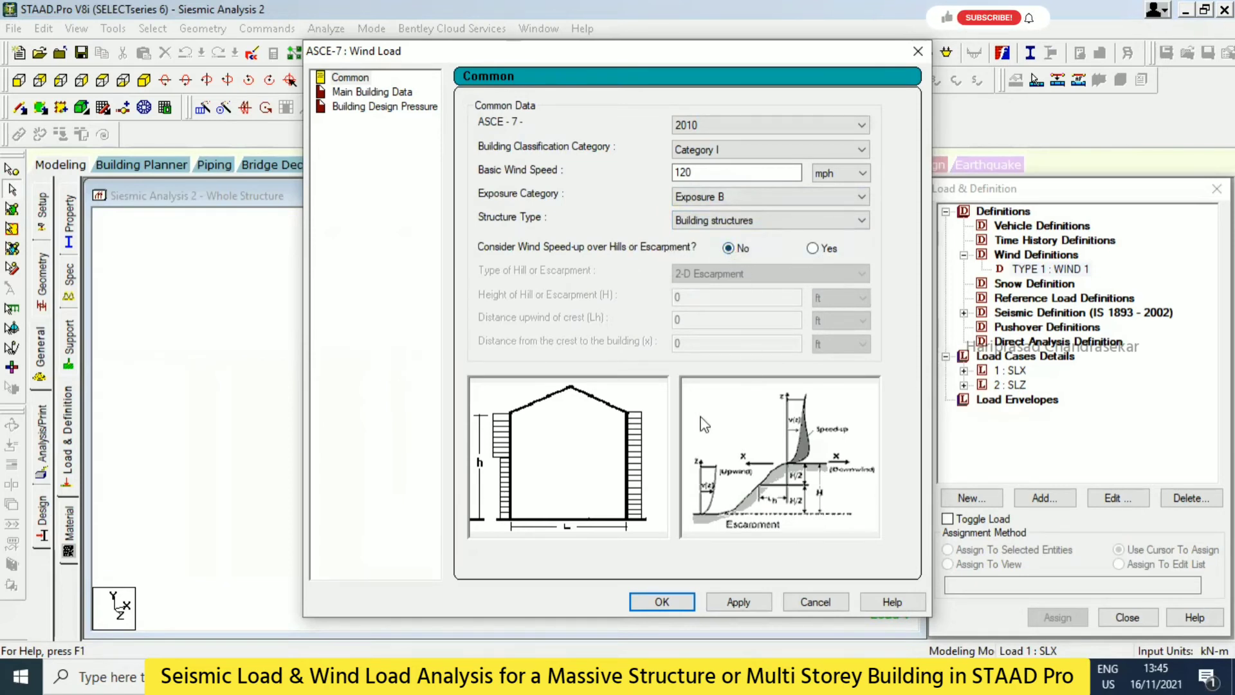
- Apply the ASCE-7 data and add the calculated intensity versus height table to the WIND 1 definition
click(735, 606)
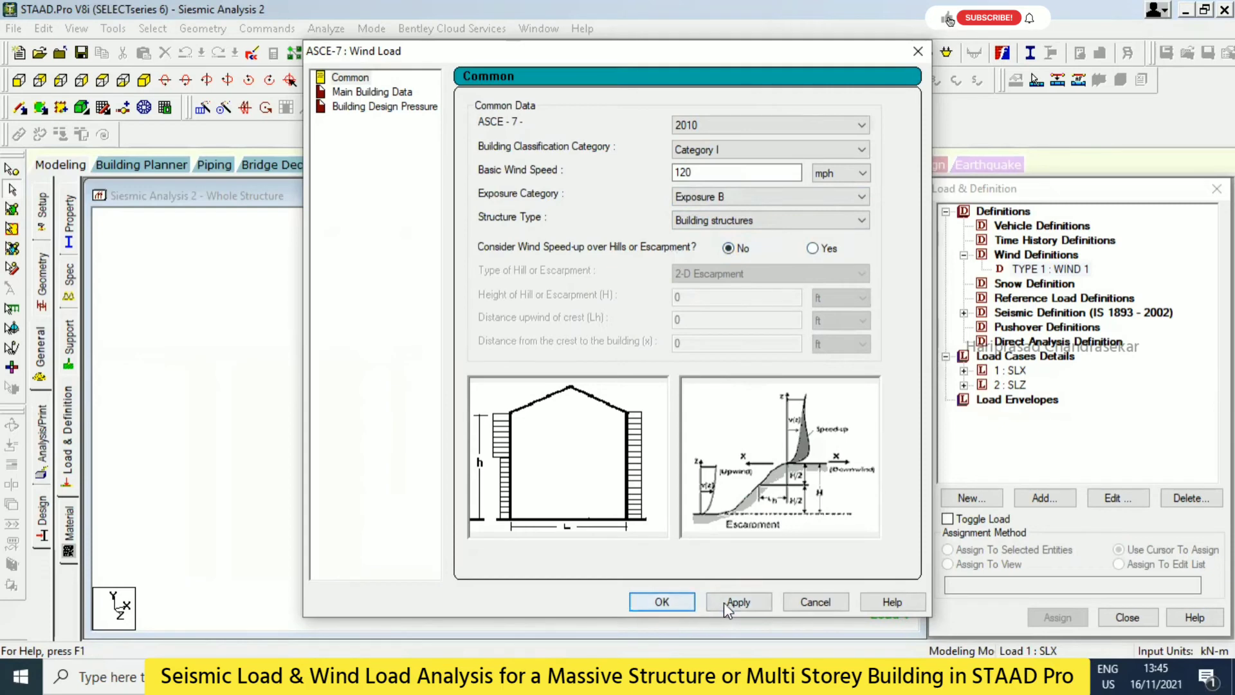
click(662, 602)
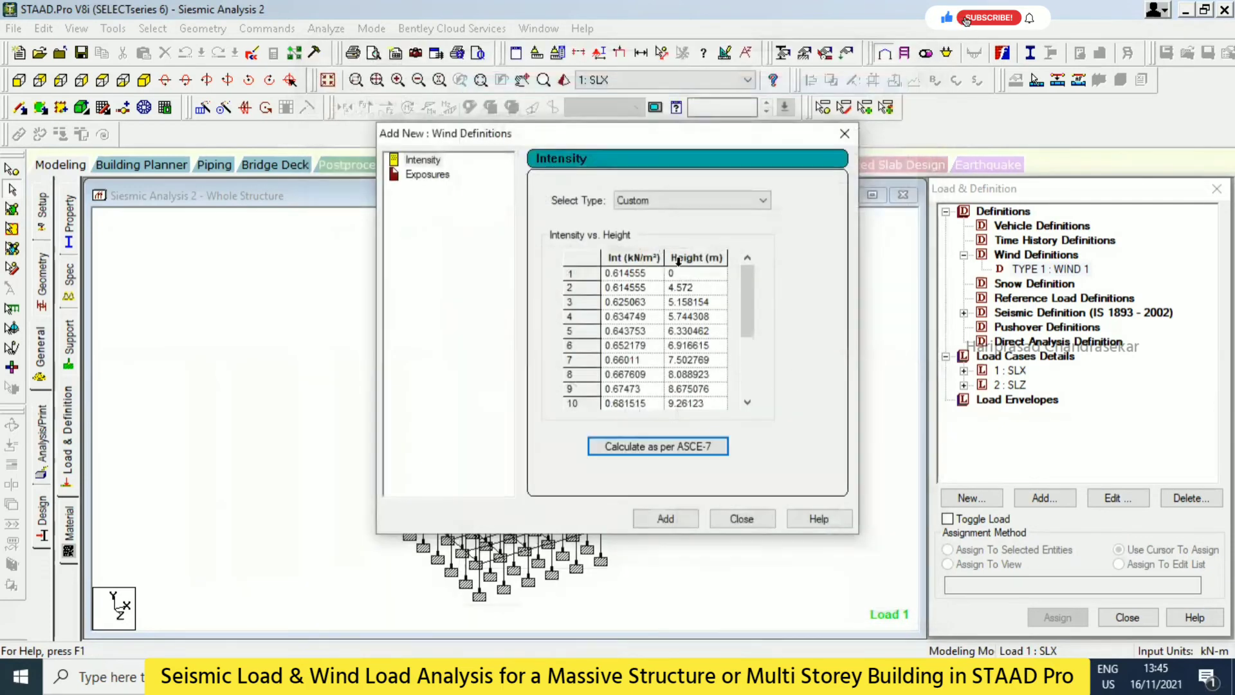
drag(746, 314, 743, 268)
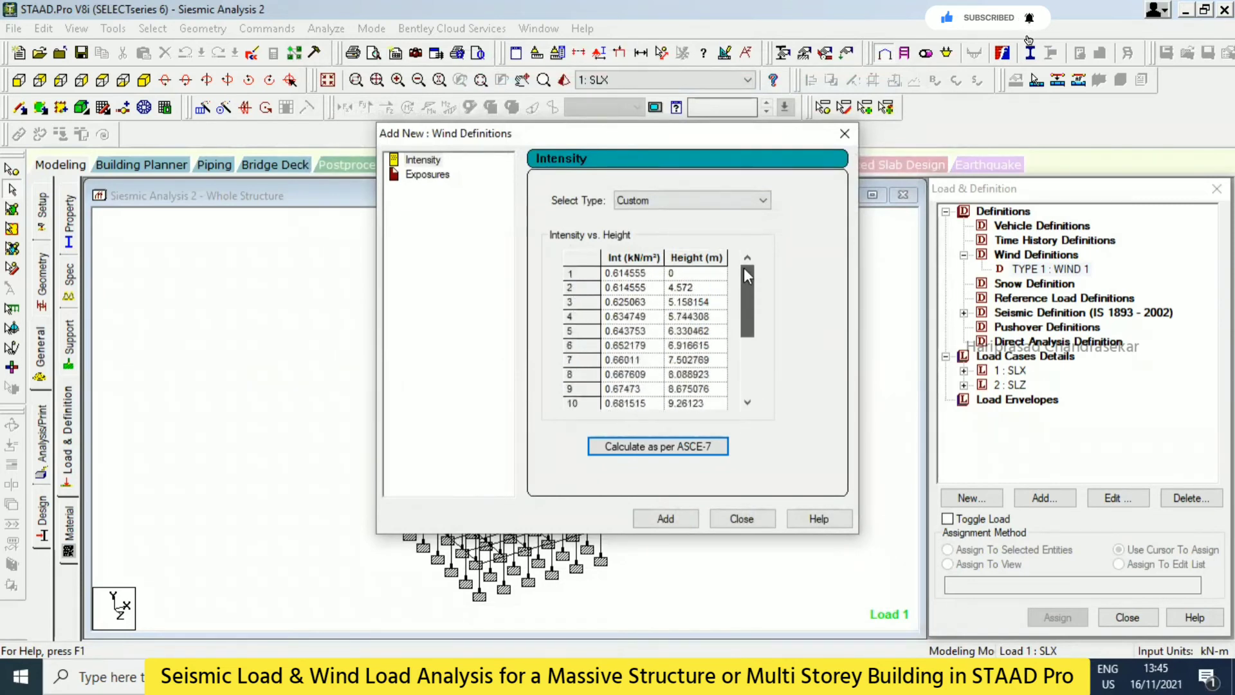
click(678, 517)
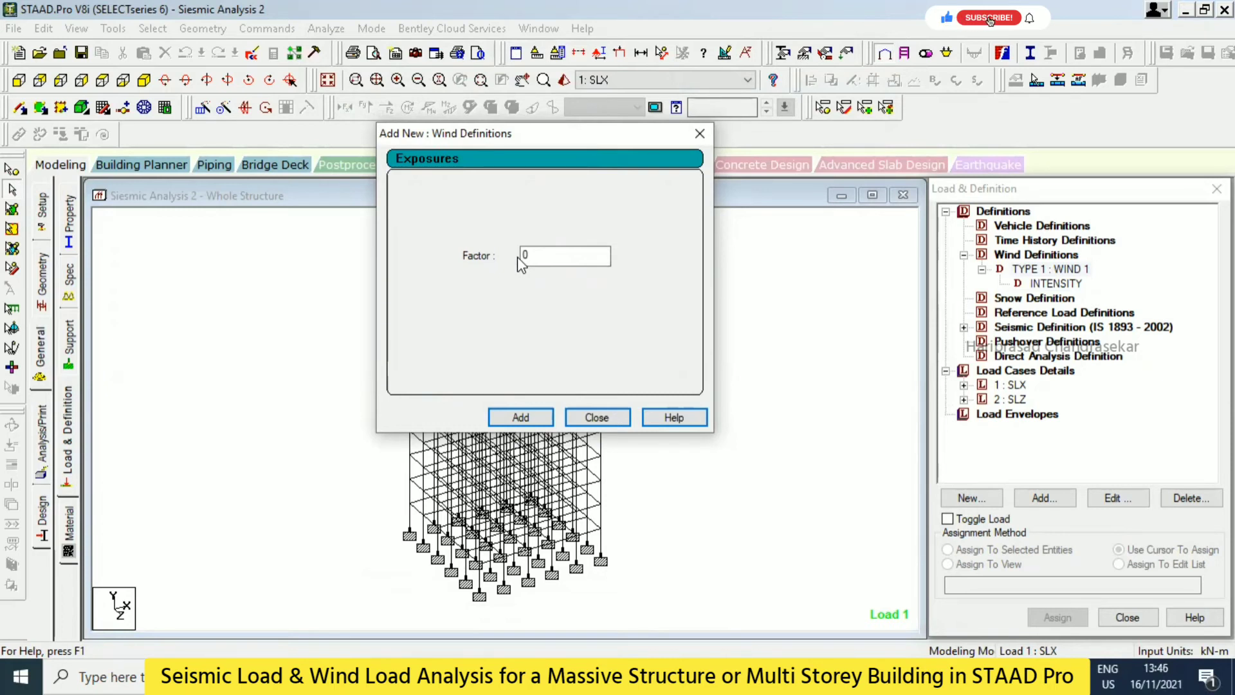
- Add an exposure with factor 0.75 to the WIND 1 definition
double_click(565, 258)
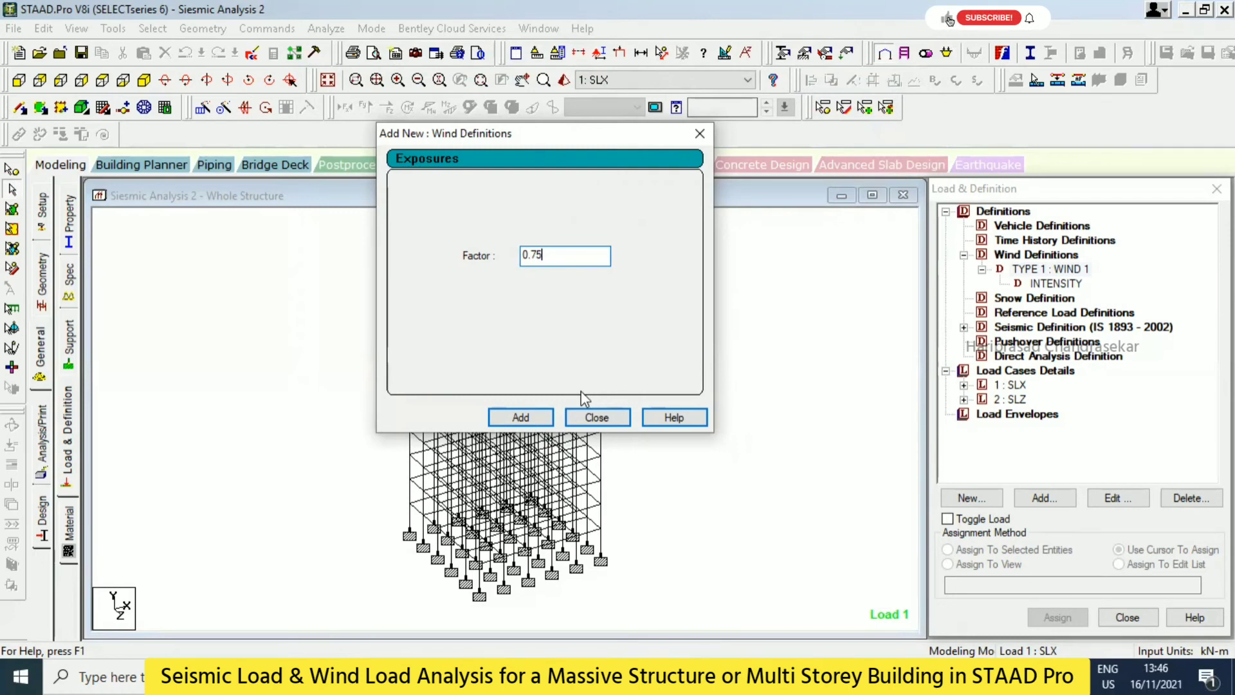
click(526, 419)
click(615, 423)
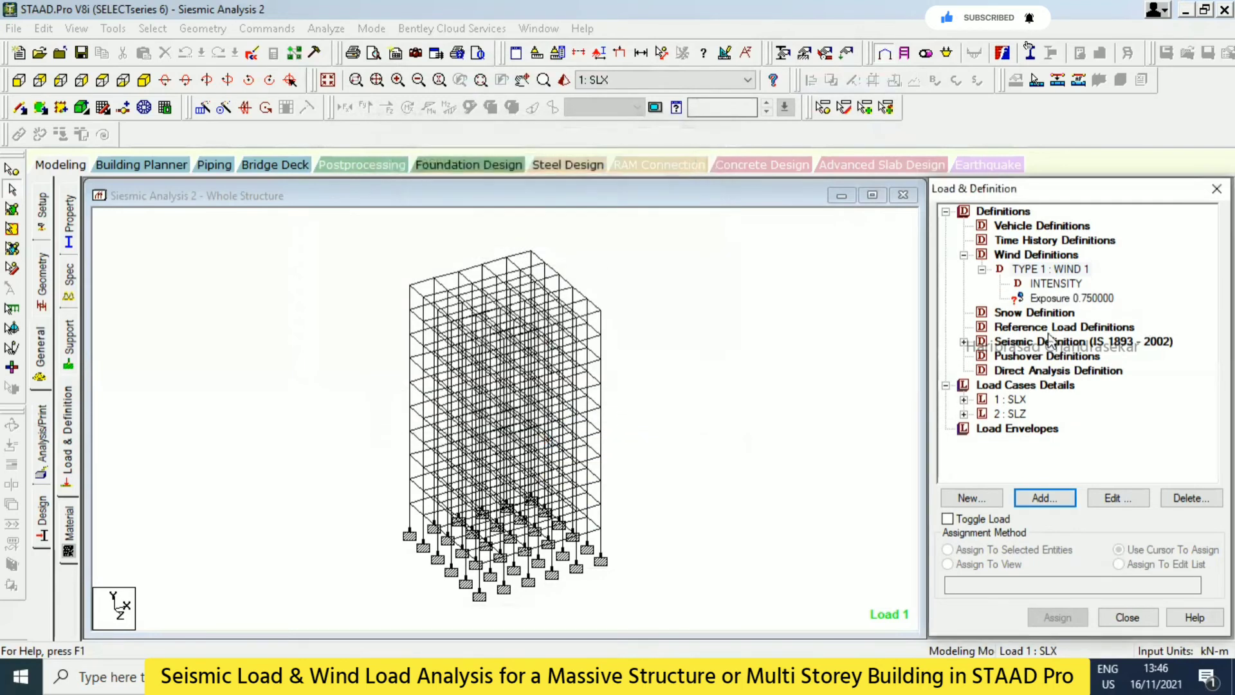
- Assign the 0.75 wind exposure to the whole structure in view
click(1072, 297)
click(989, 568)
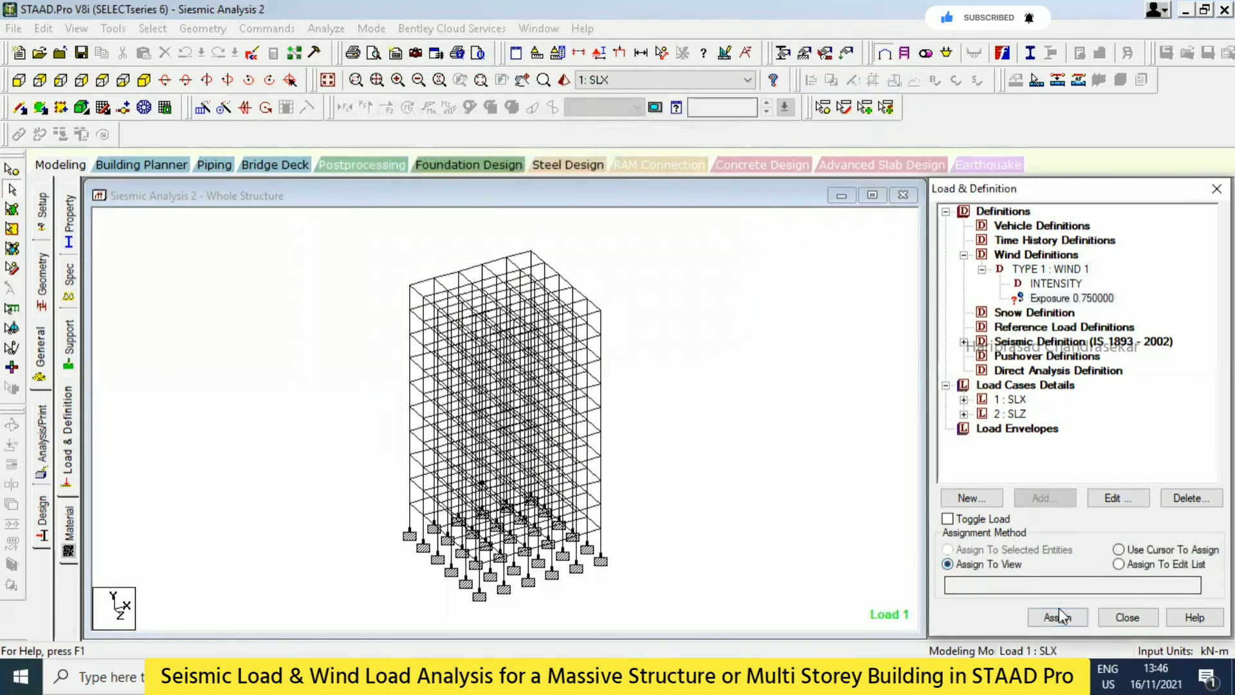
click(1058, 617)
click(1107, 452)
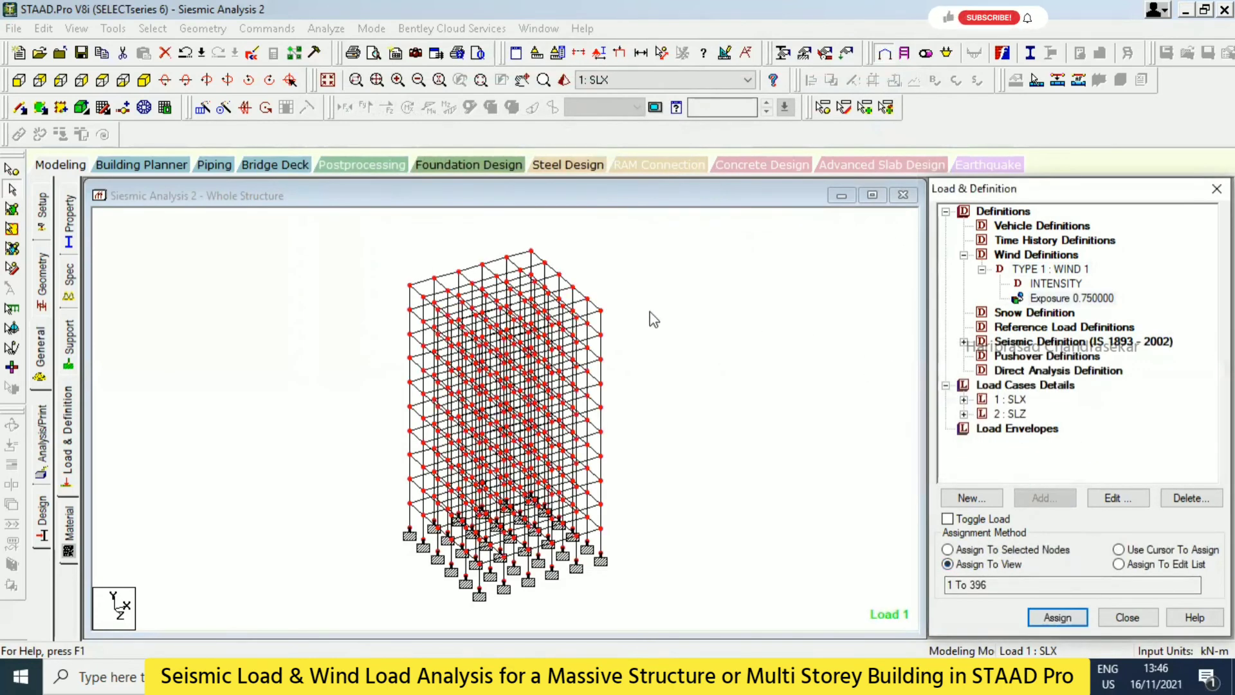
- Create primary load case 3 with loading type Wind and the title WLx
click(1055, 385)
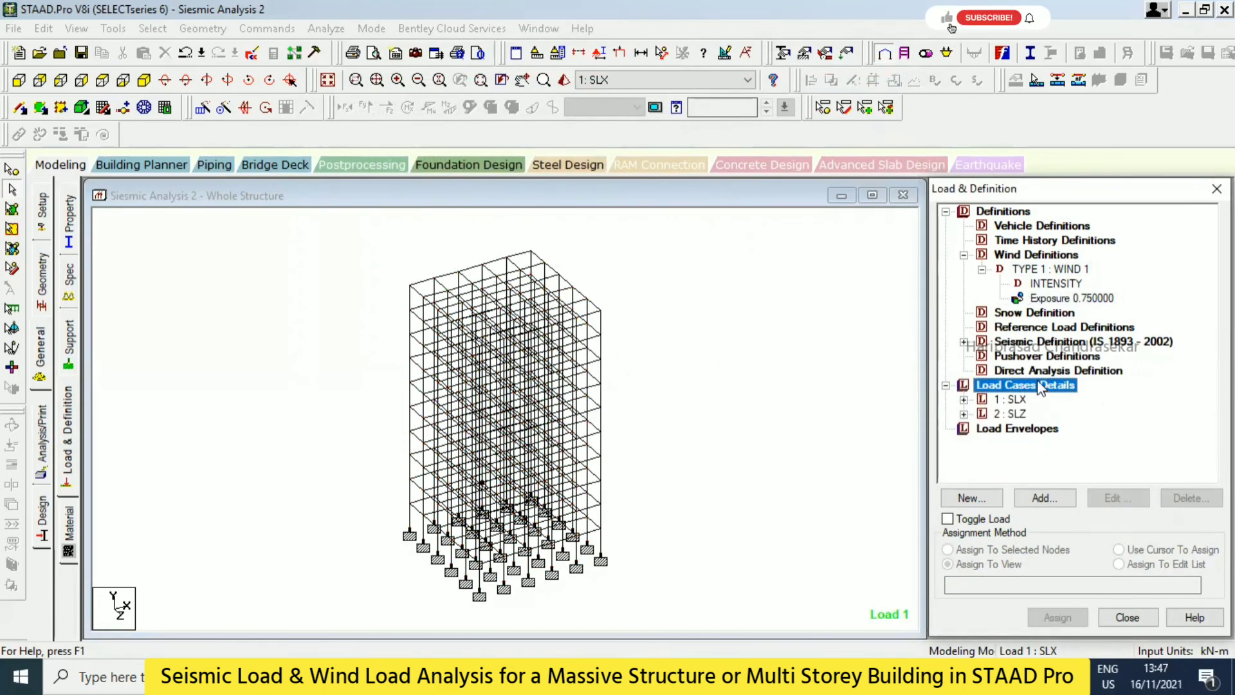
click(1042, 499)
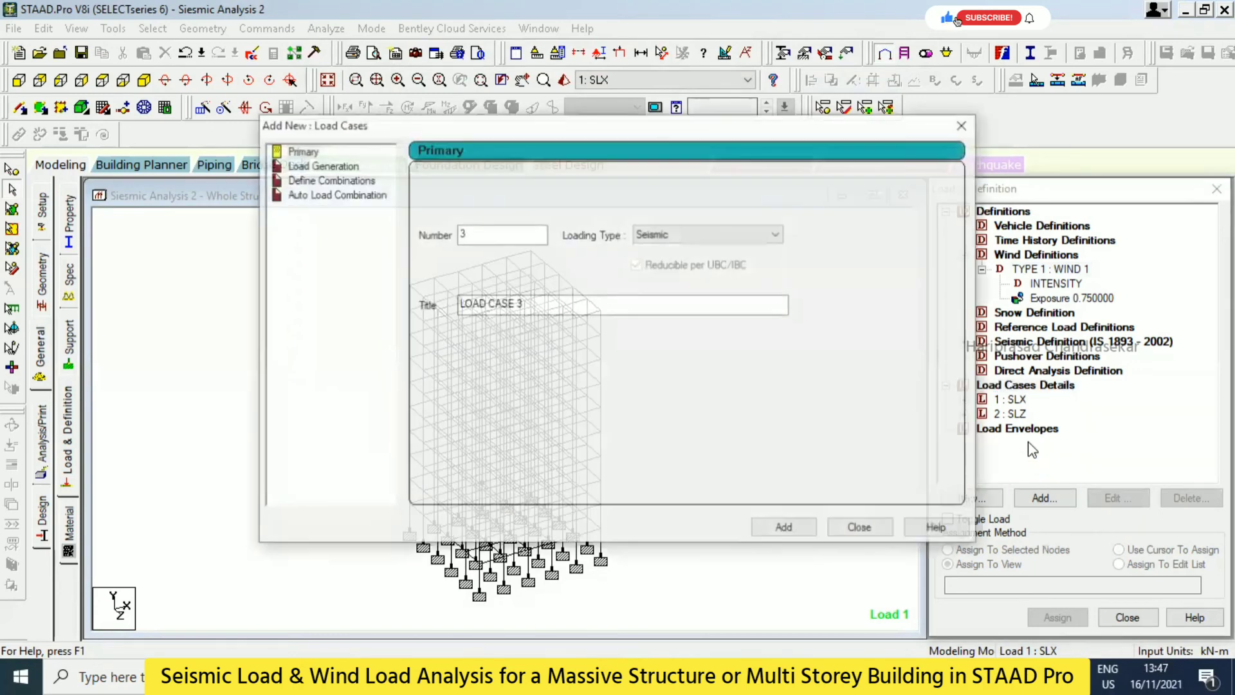
click(740, 234)
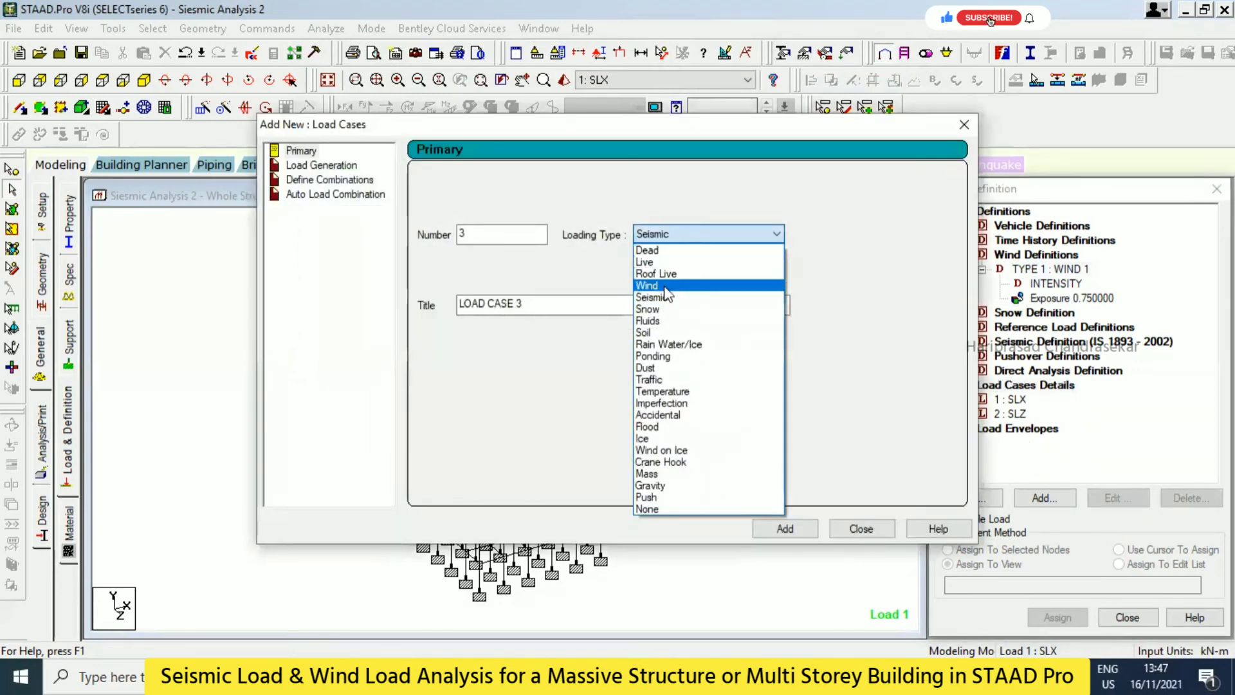
click(672, 287)
drag(672, 306, 333, 296)
text(WL)
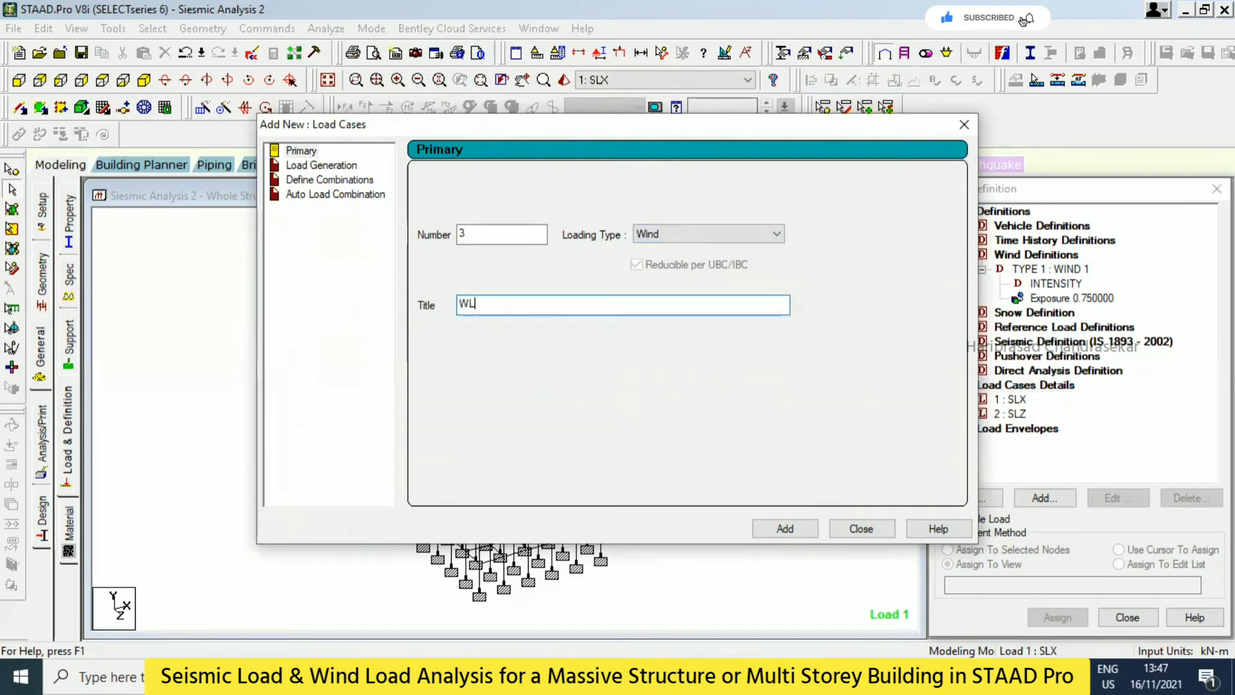
text(x)
key(Return)
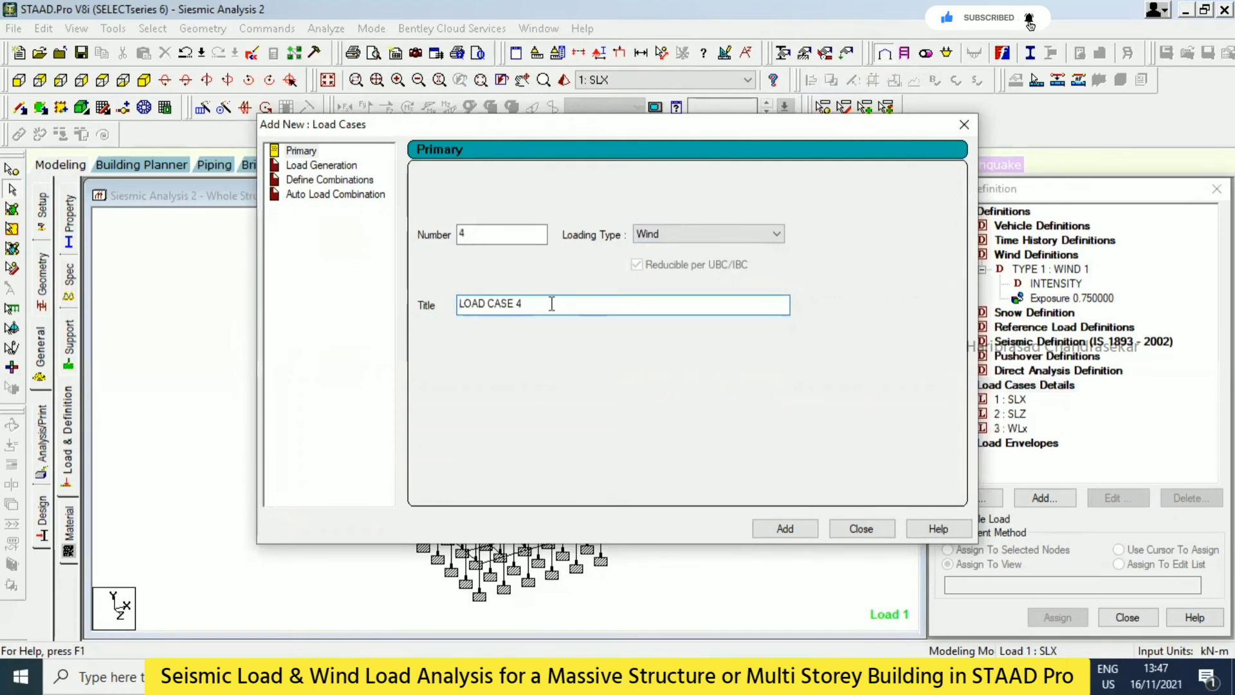
- Create primary wind load case 4 titled WLz and finish adding load cases
drag(552, 304, 389, 325)
text(WLz)
key(Return)
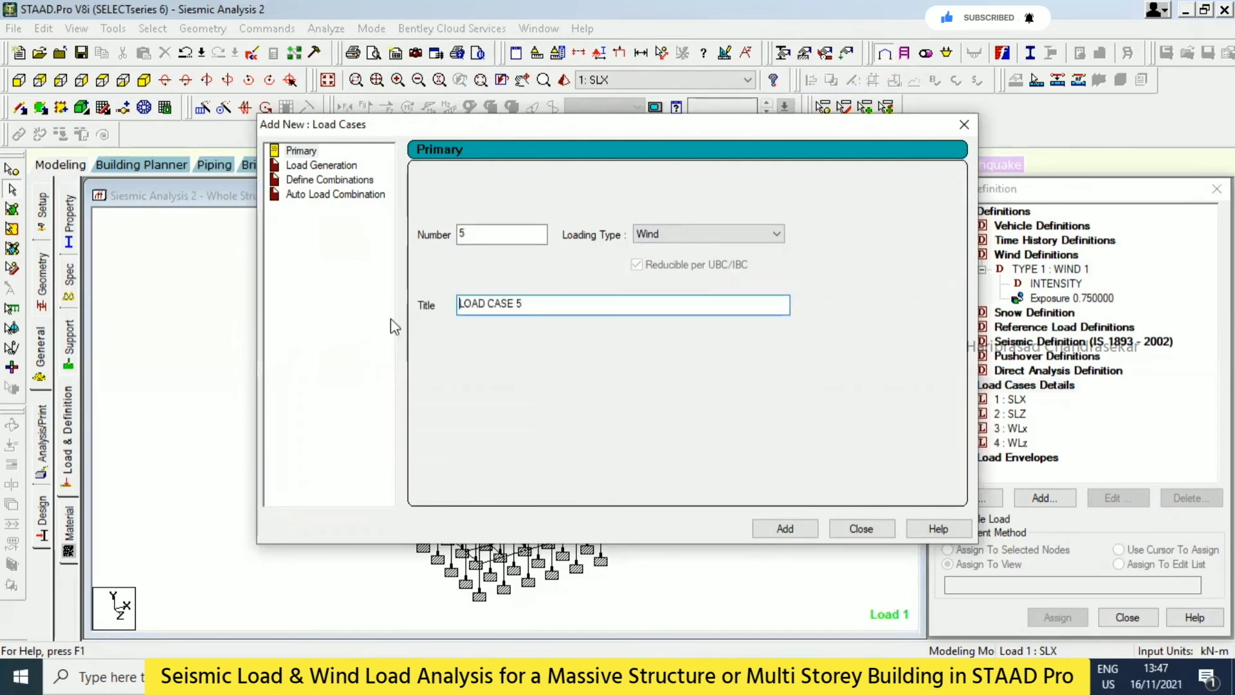
click(963, 125)
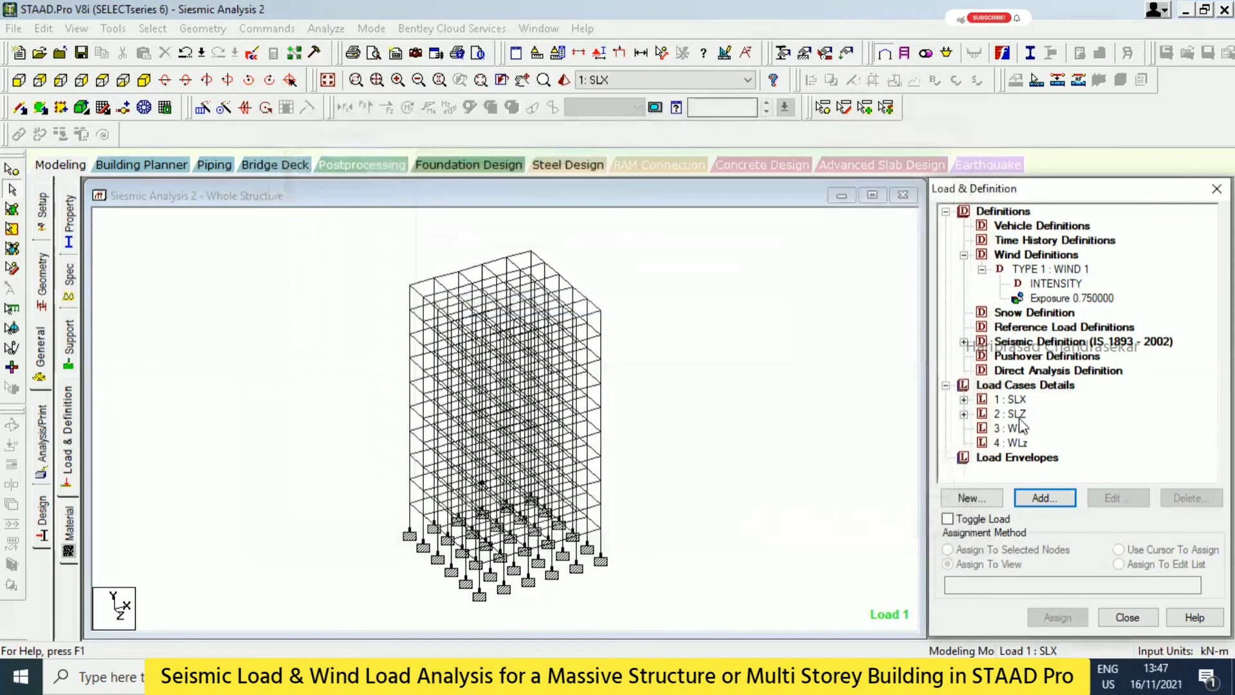
- Add type 1 wind loads with factor 1 in the X windward and -X leeward directions to load case WLx
click(1012, 427)
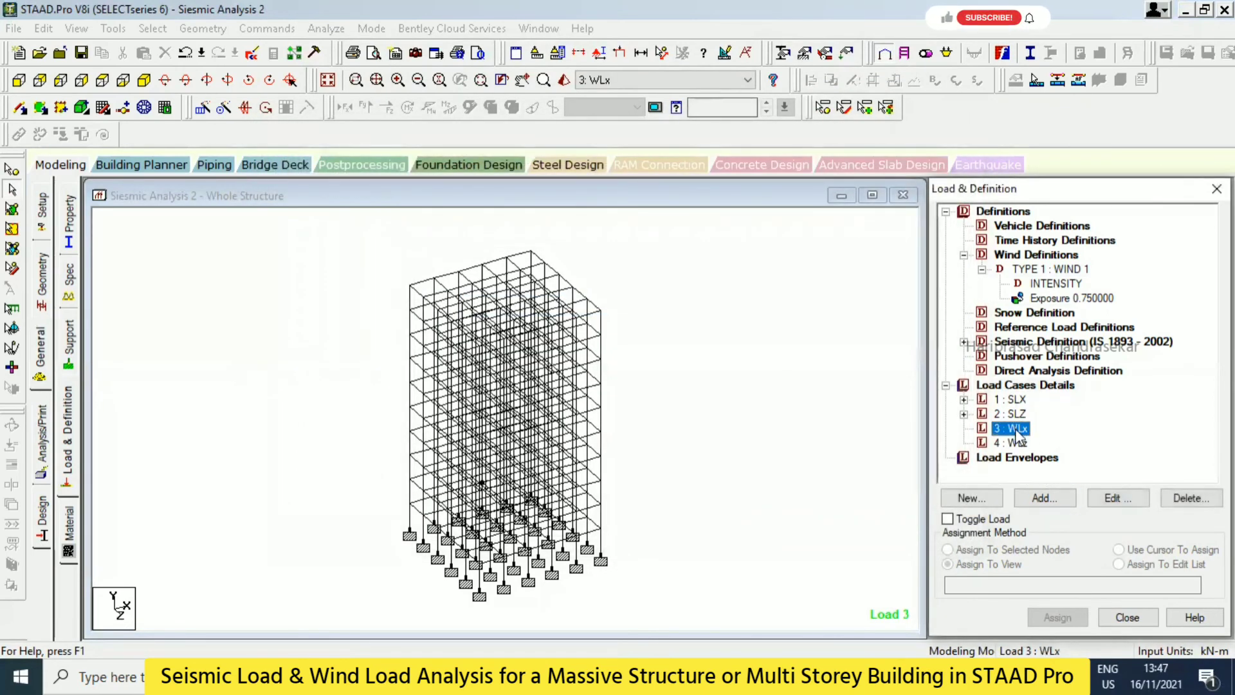
click(1044, 497)
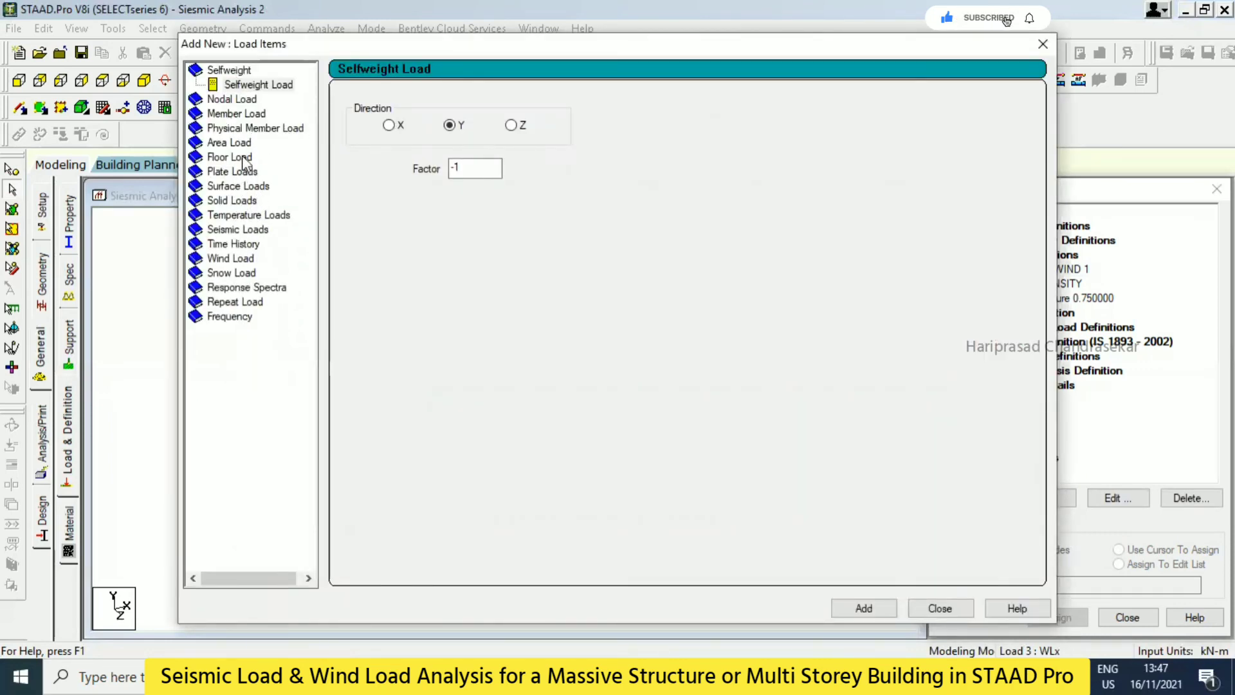
click(234, 257)
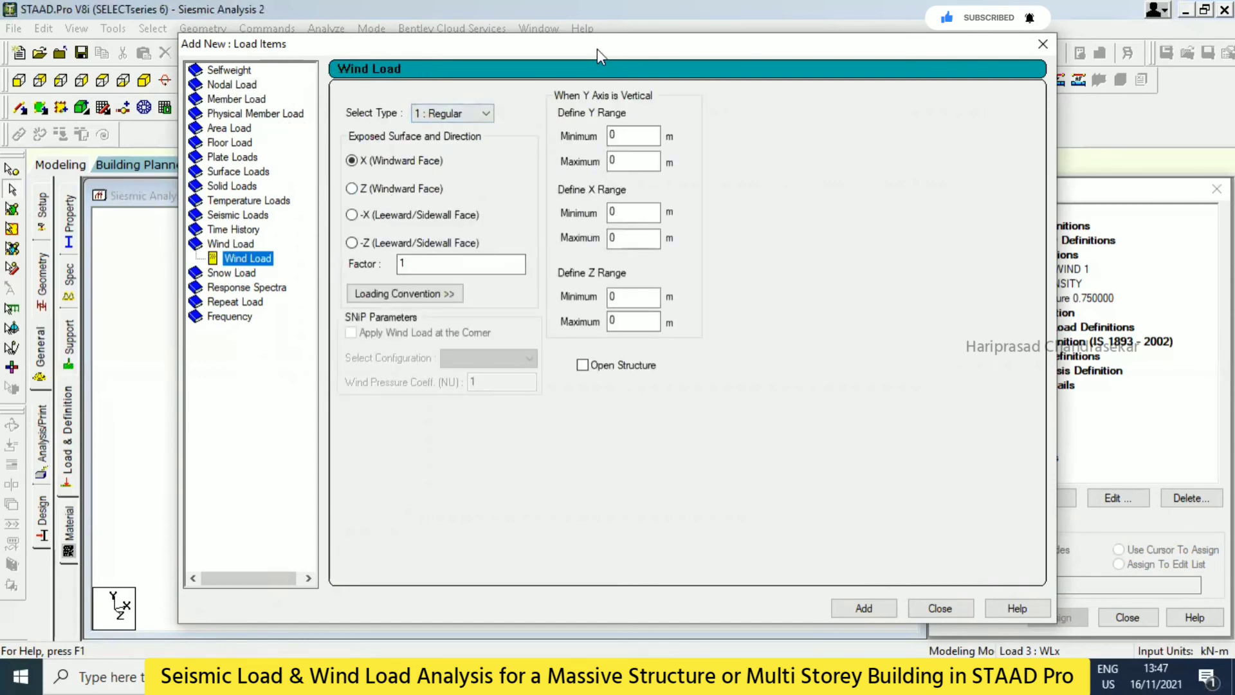
drag(596, 49, 417, 34)
click(683, 593)
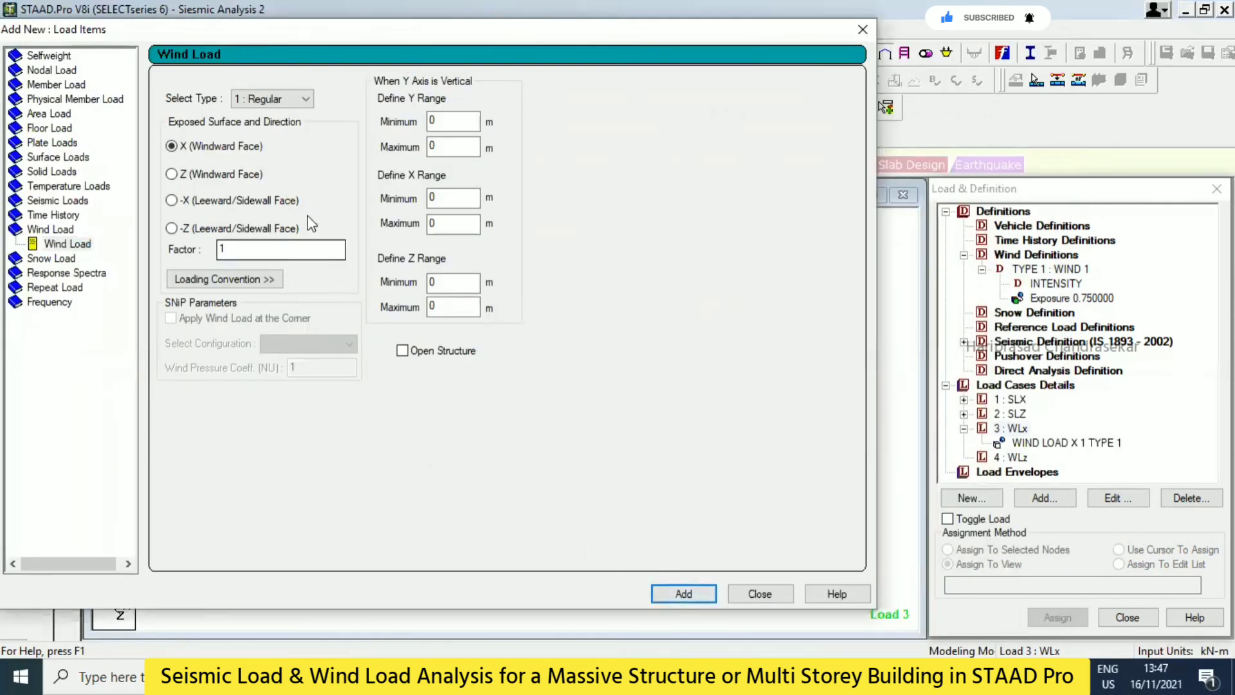
click(171, 200)
click(684, 593)
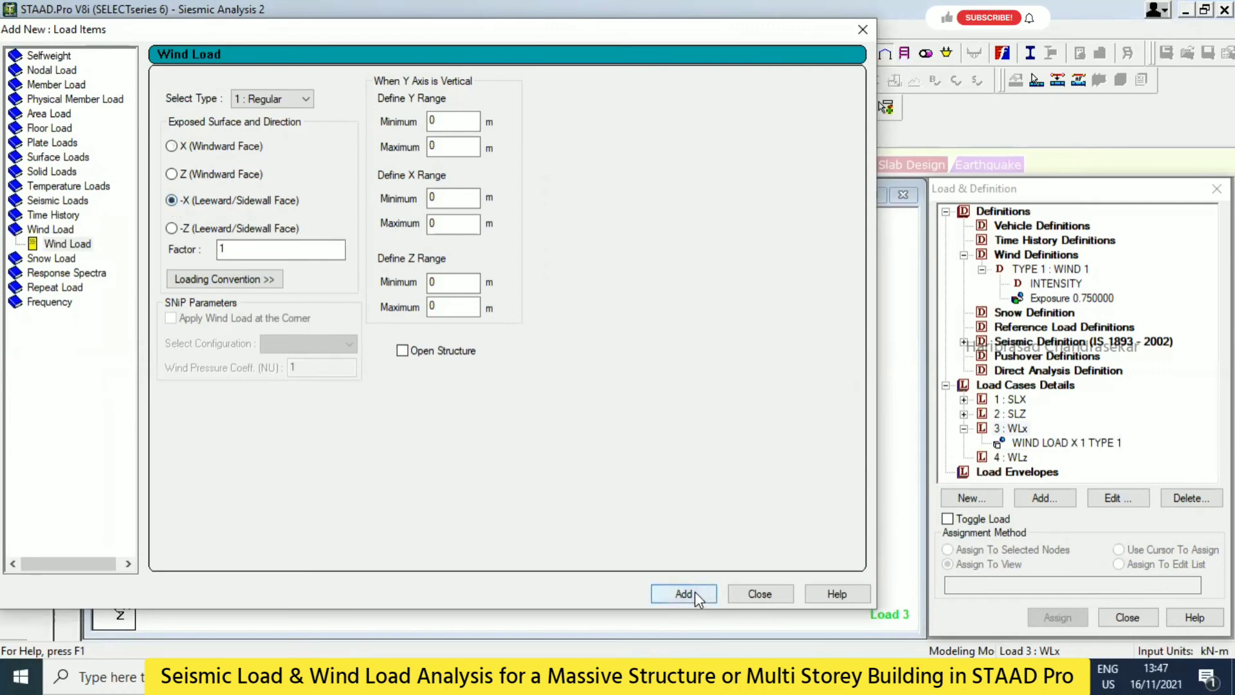
click(760, 593)
- Add type 1 wind loads with factor 1 in the Z windward and -Z leeward directions to load case WLz
click(1011, 471)
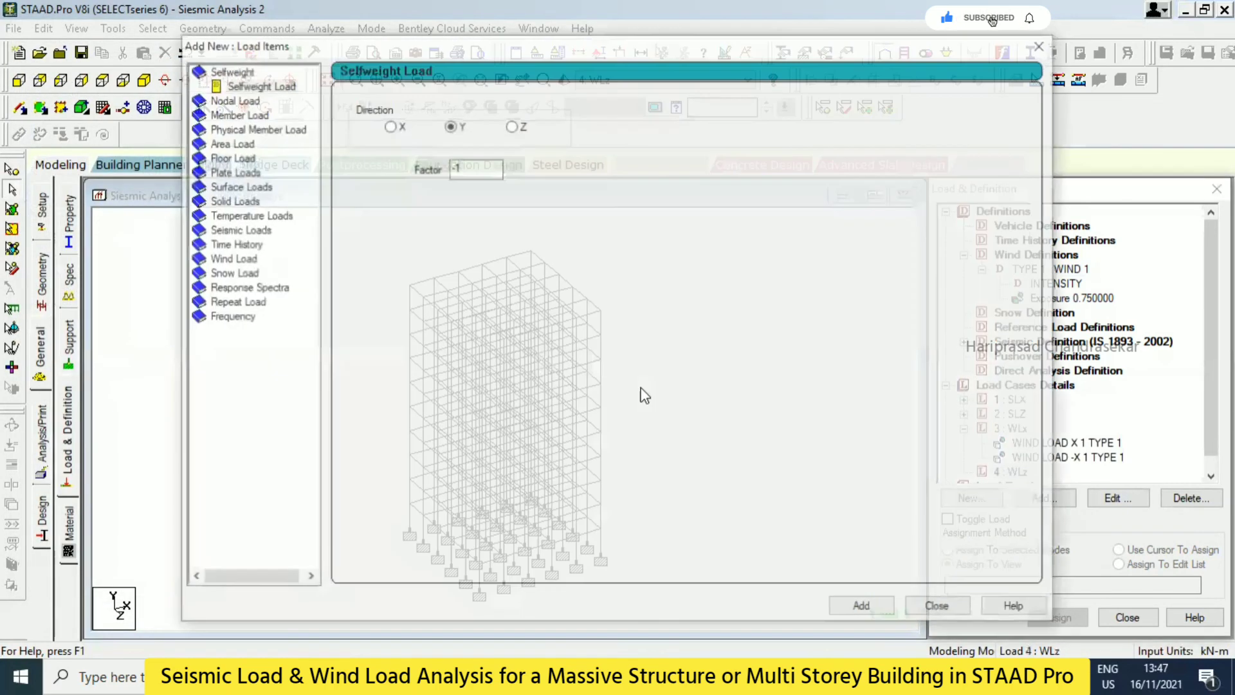
click(232, 259)
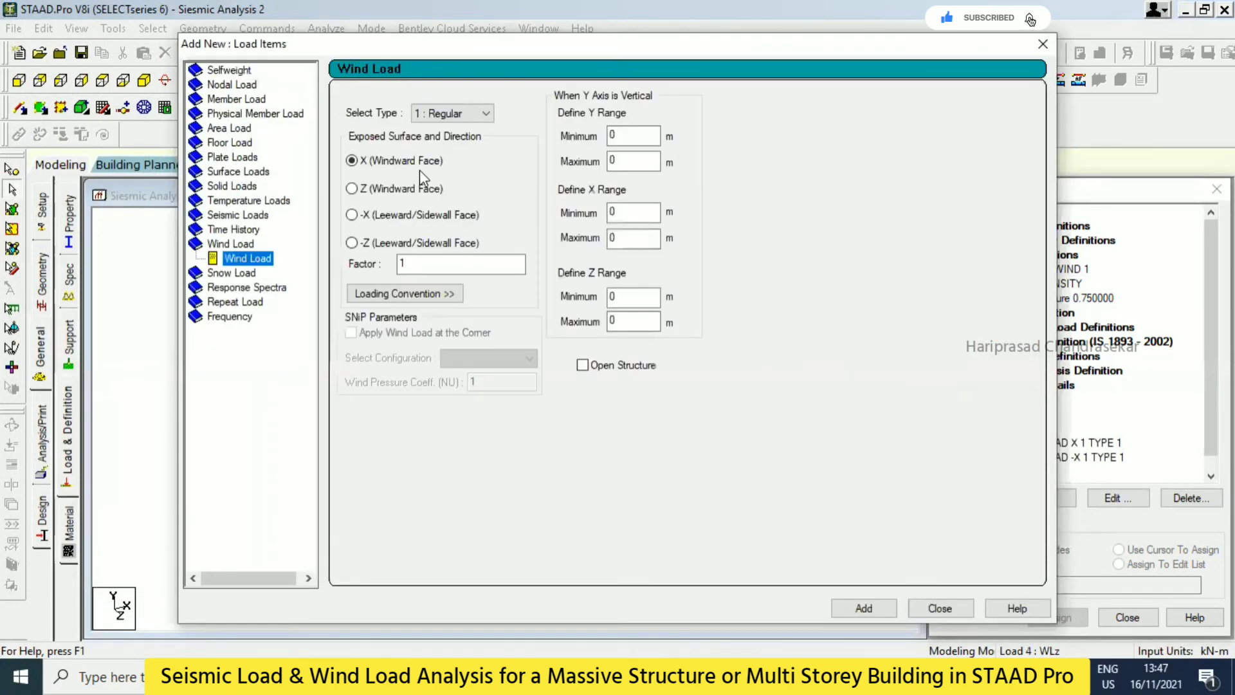
click(372, 190)
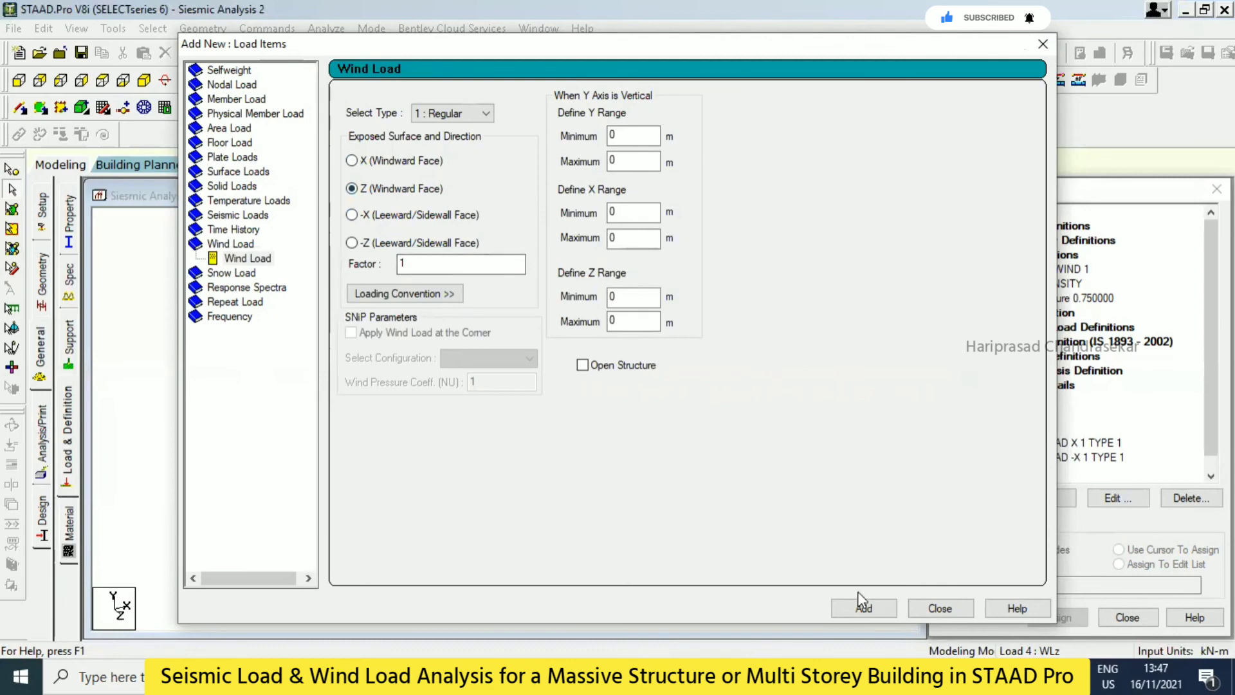
click(868, 610)
click(352, 242)
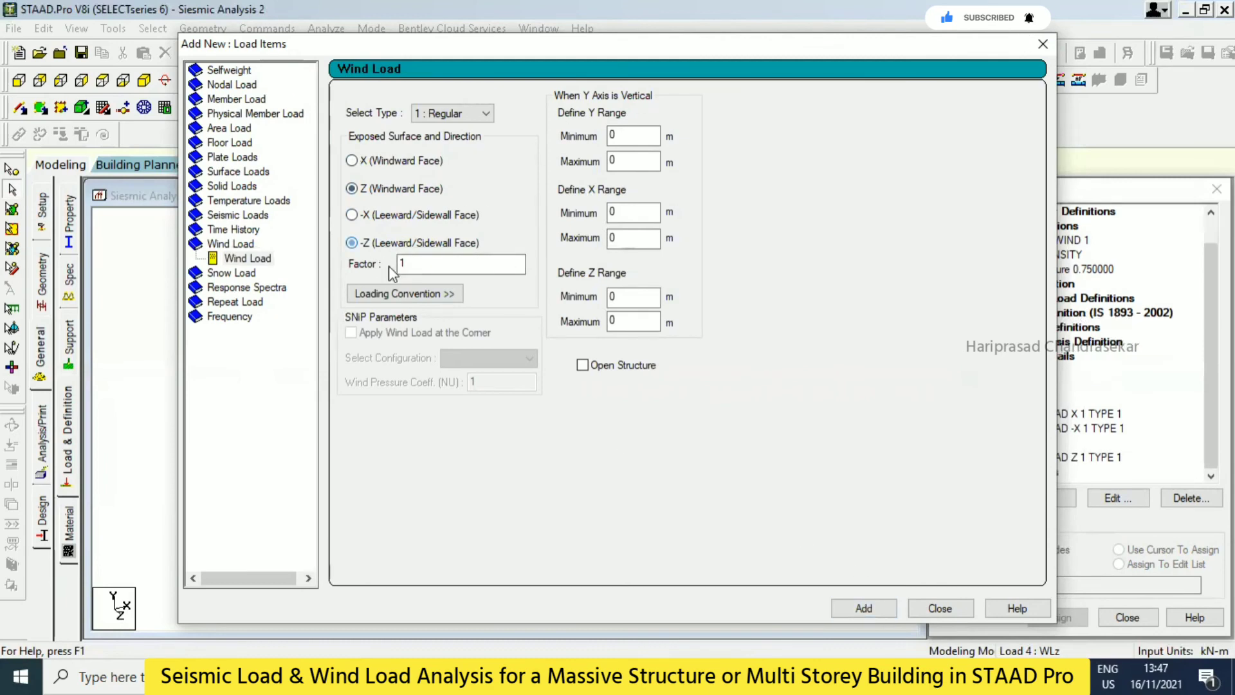
click(855, 608)
click(939, 608)
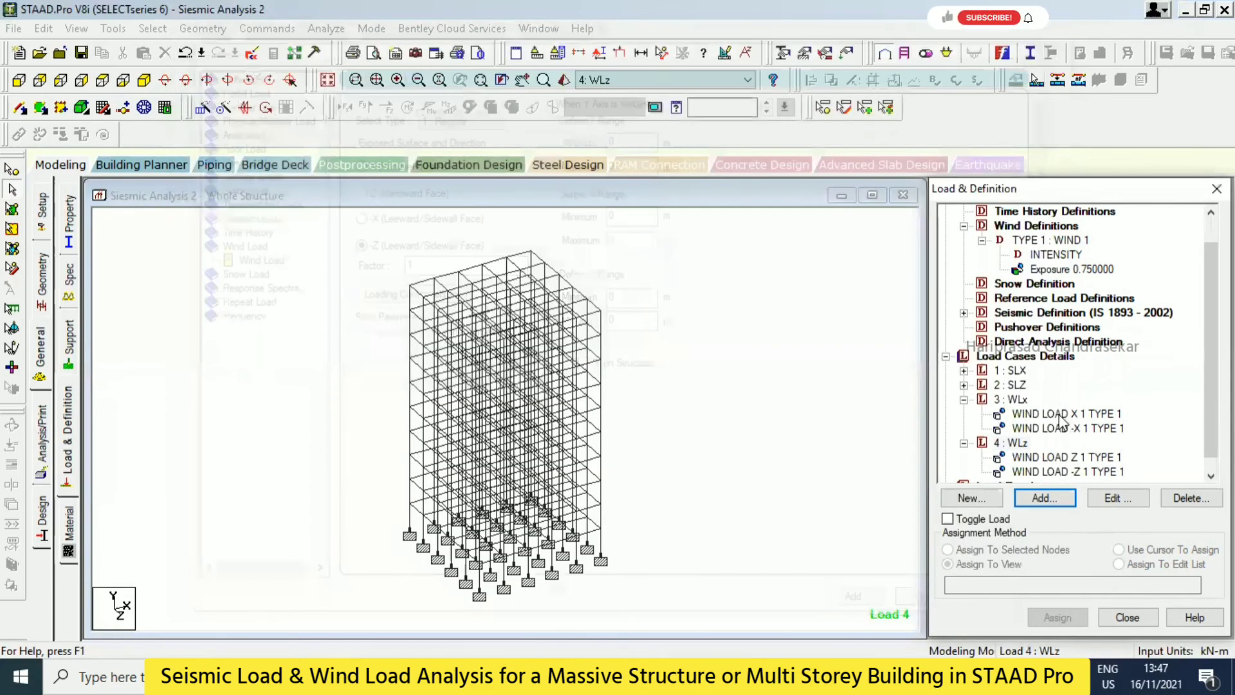
- Display the wind loads of load cases WLx and WLz on the structure to check their directions
click(1060, 414)
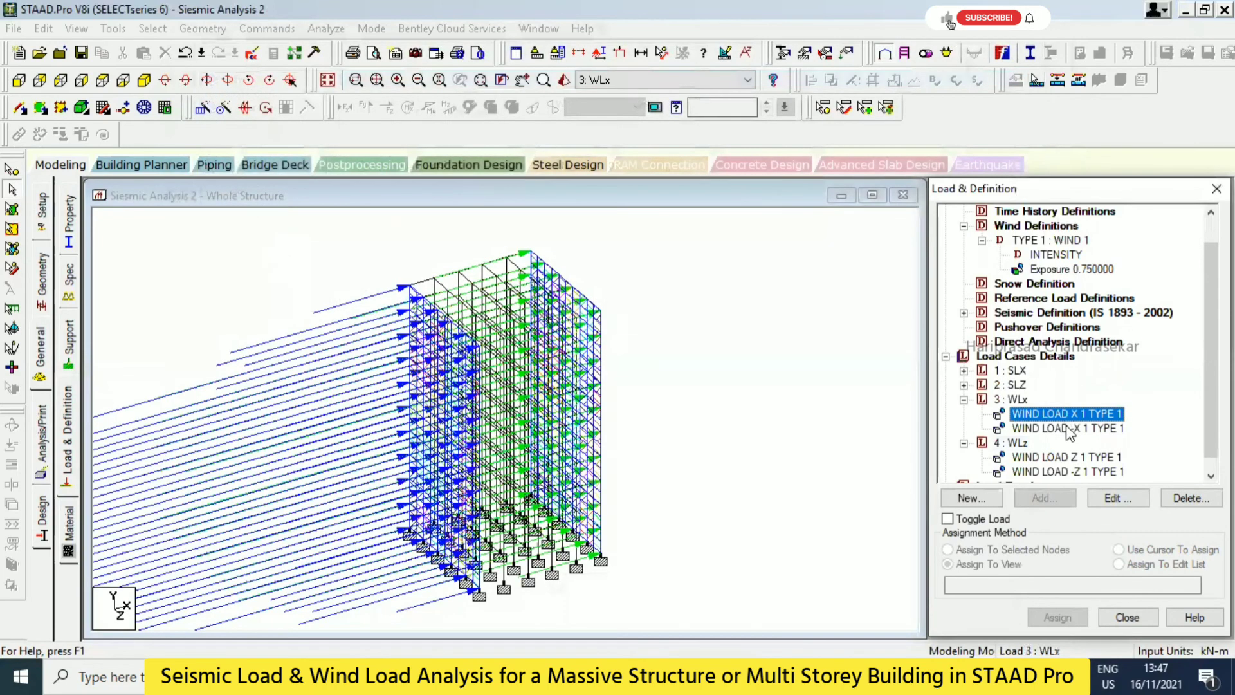
click(1065, 444)
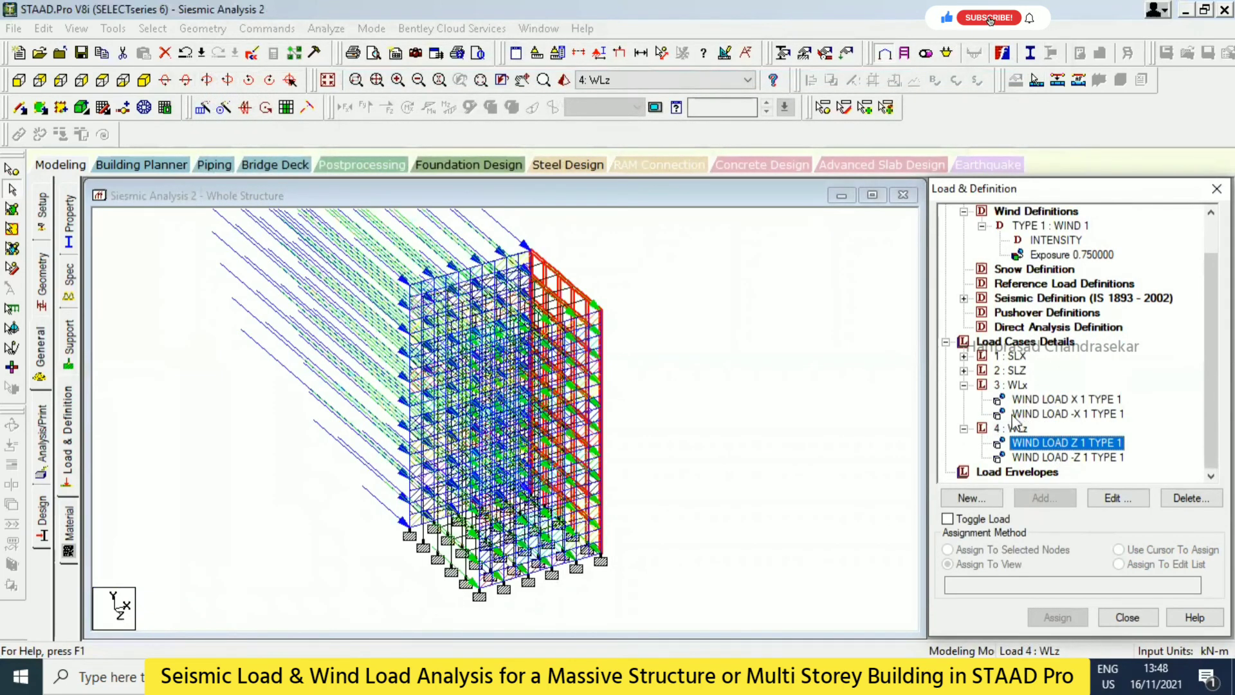
click(720, 380)
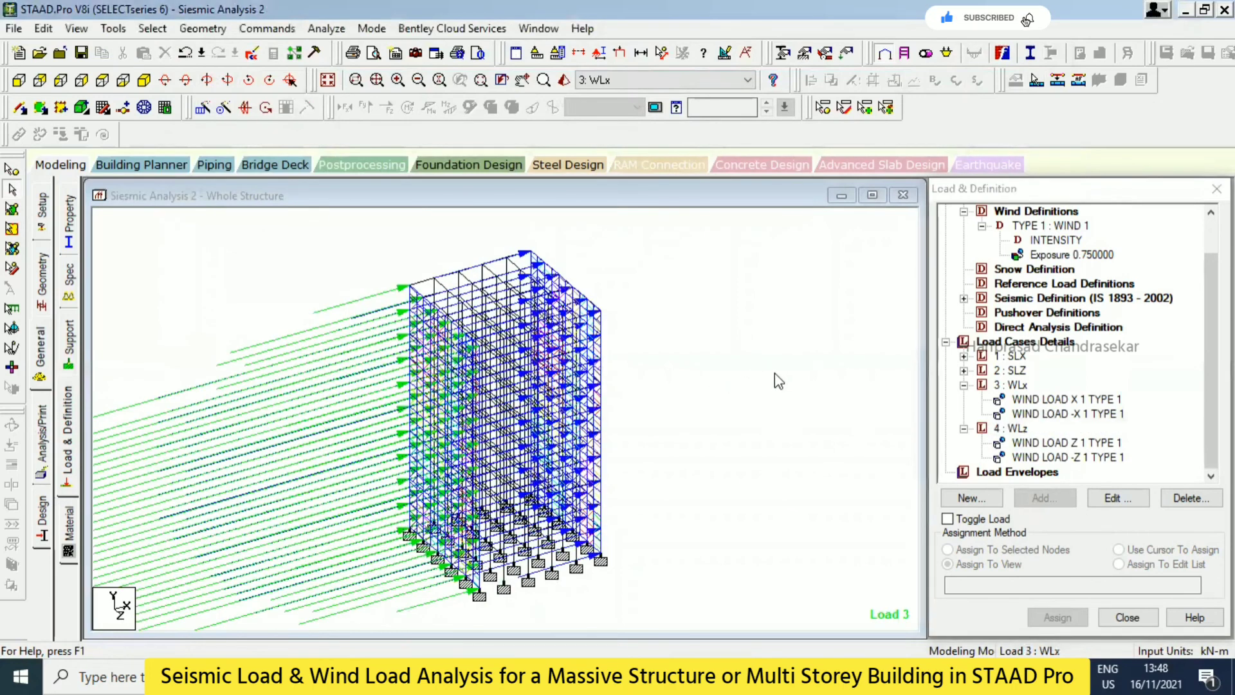
- Run the analysis of the structure and open its output file
click(325, 29)
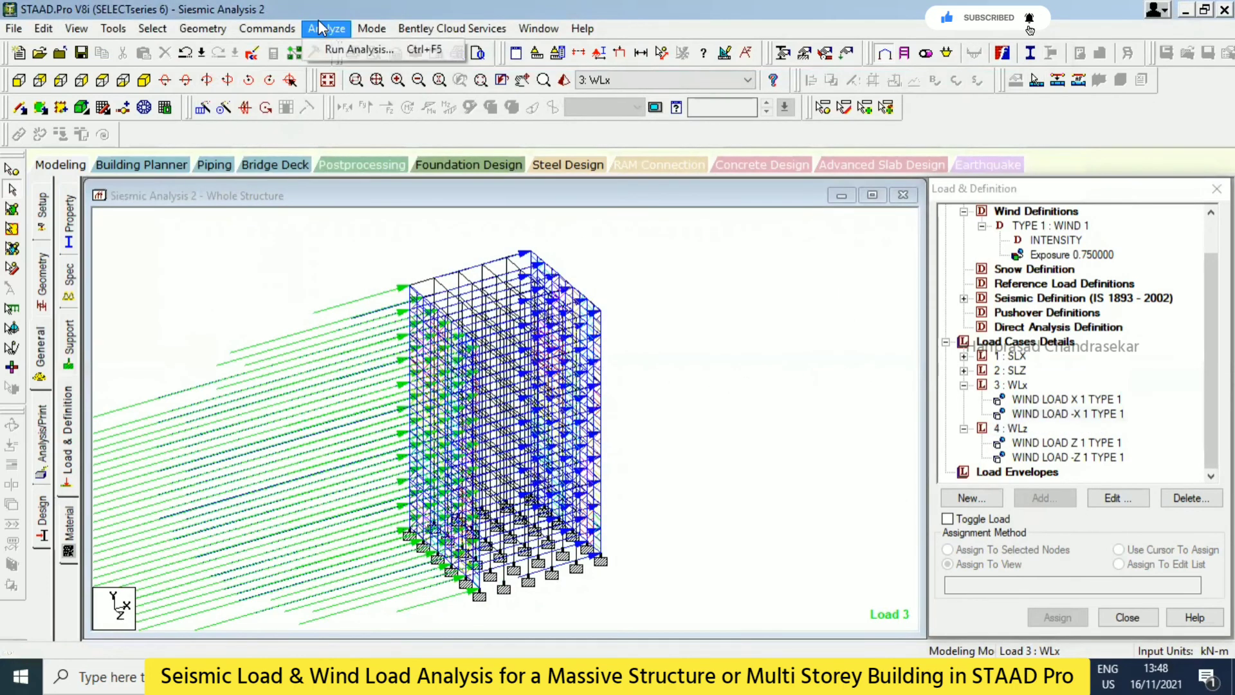
click(347, 49)
click(524, 363)
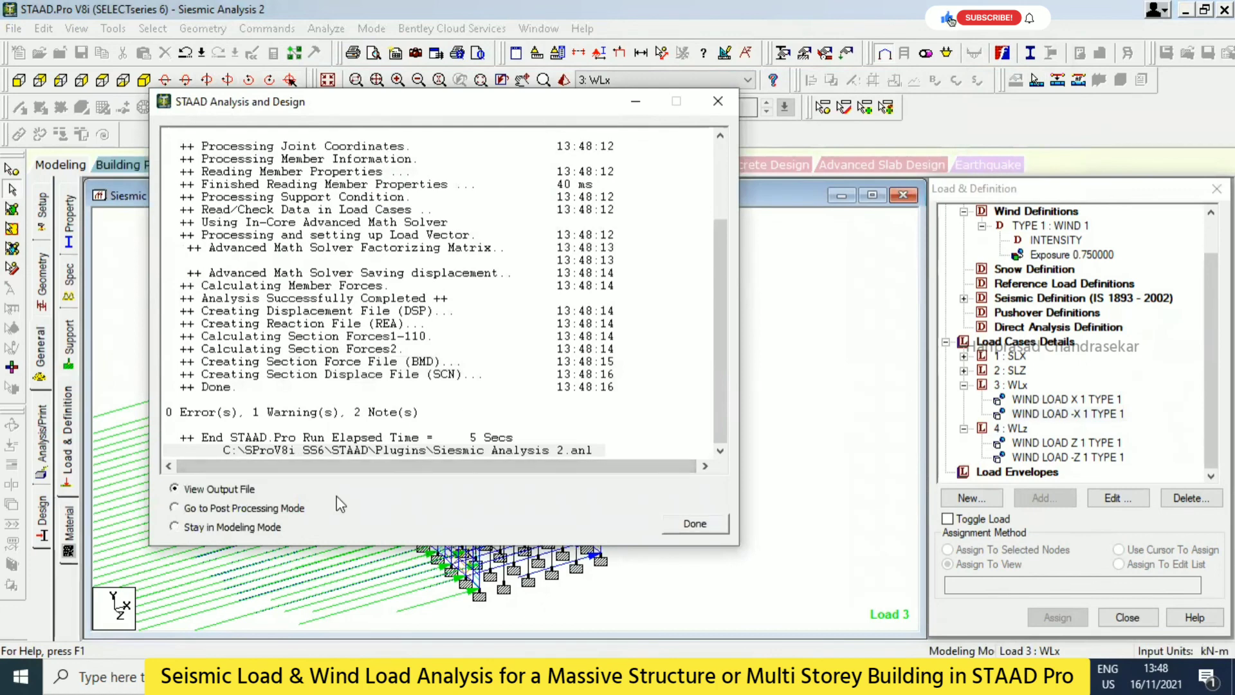
drag(572, 103, 1234, 30)
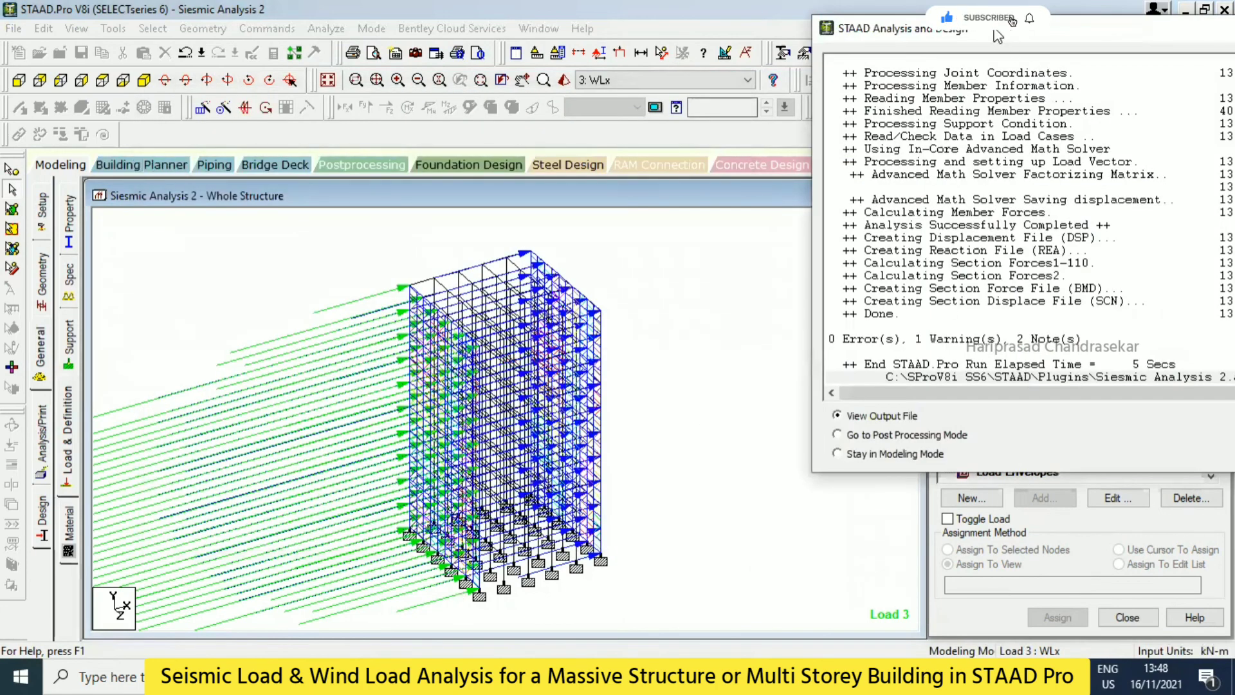
drag(1234, 30, 932, 30)
click(1058, 452)
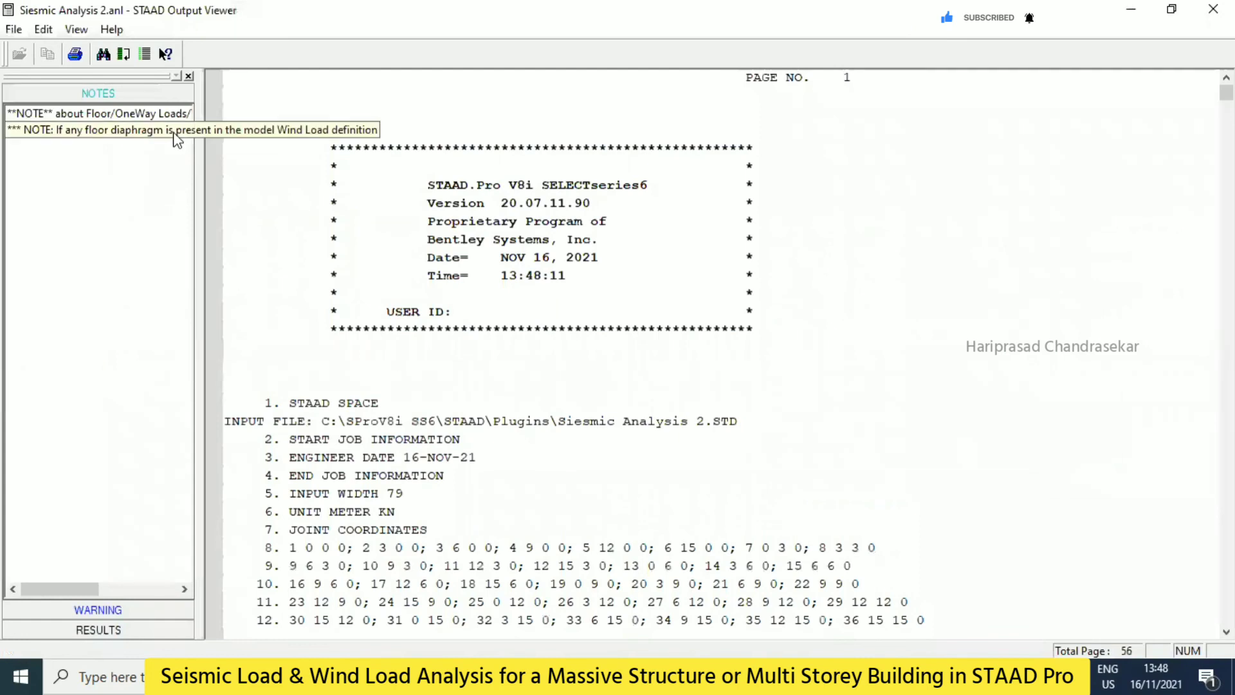
- Review the floor diaphragm note and the total load summaries for load cases 1, 3 and 4, and close the output file
click(171, 132)
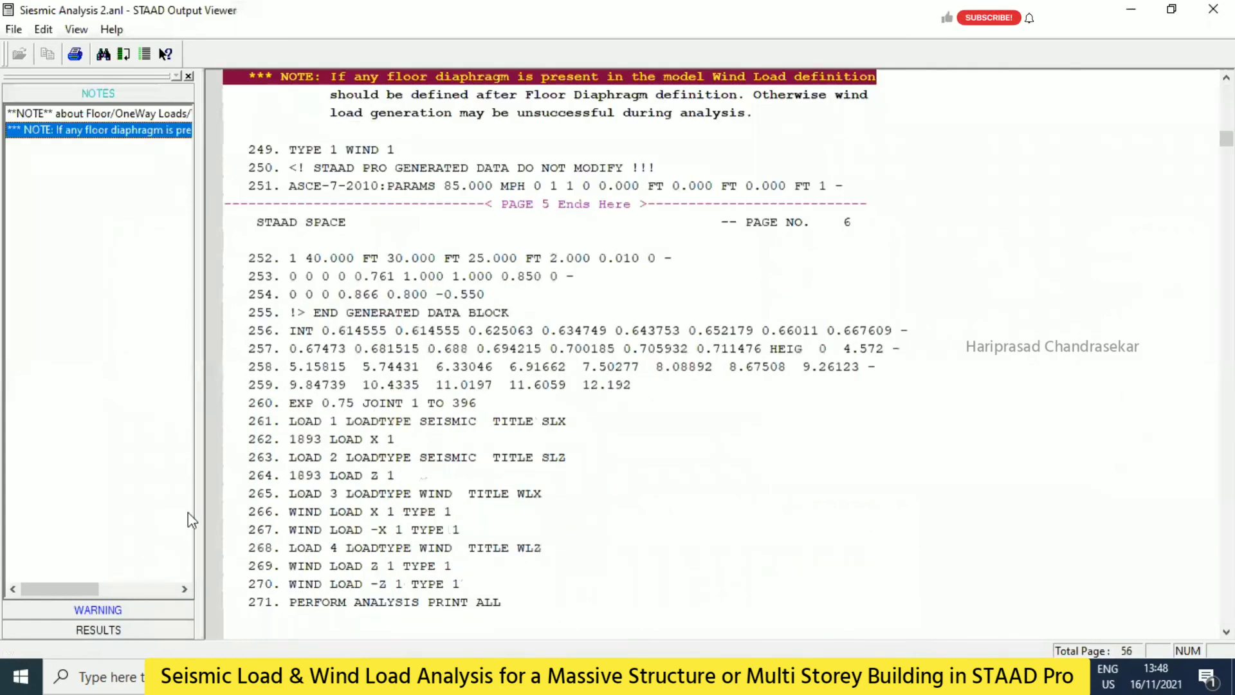
click(118, 630)
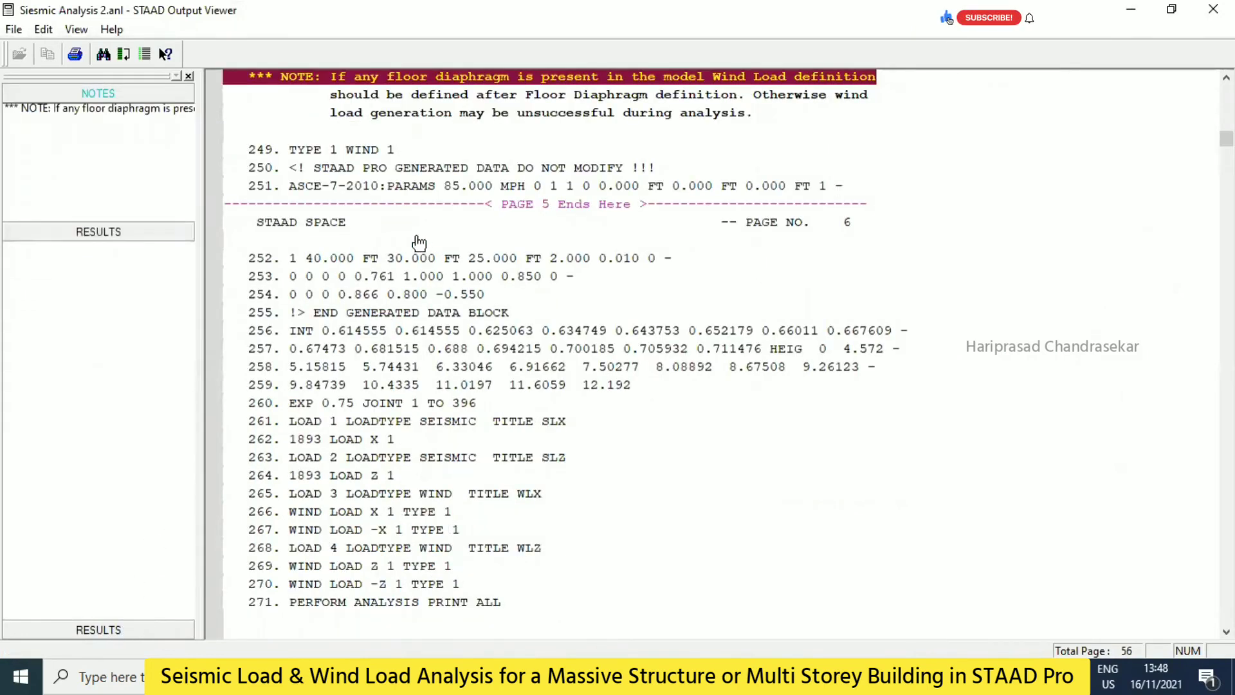
click(131, 155)
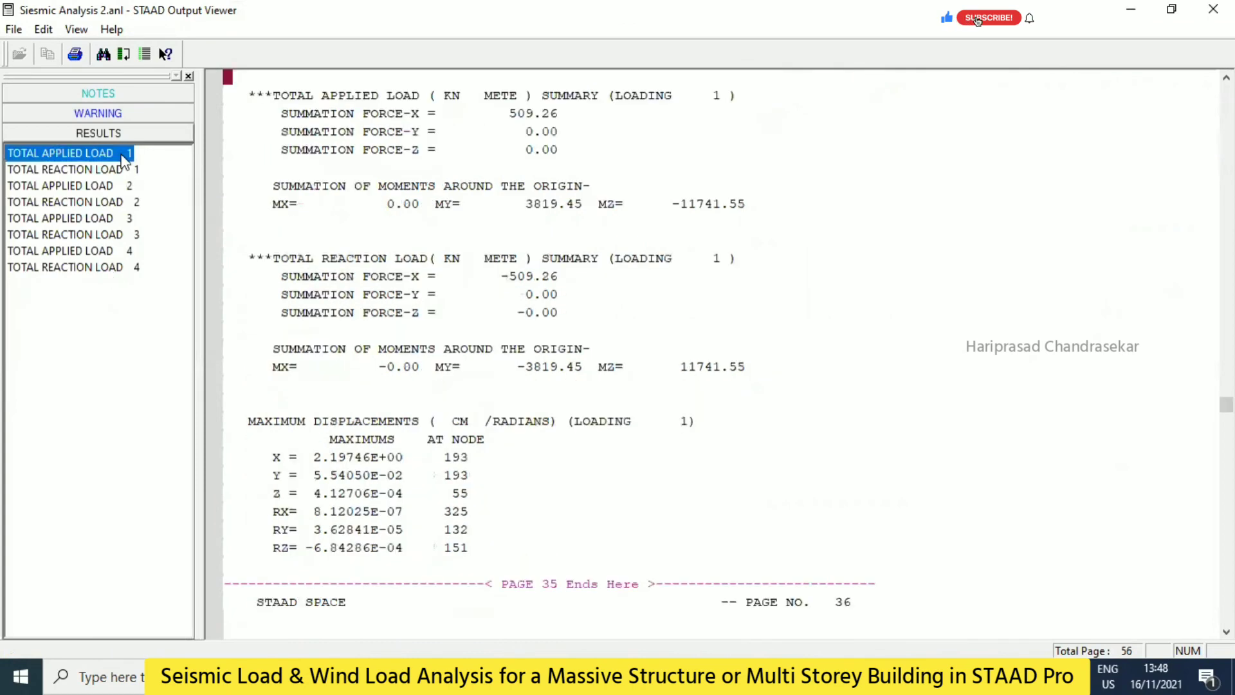
click(103, 220)
click(106, 251)
click(108, 268)
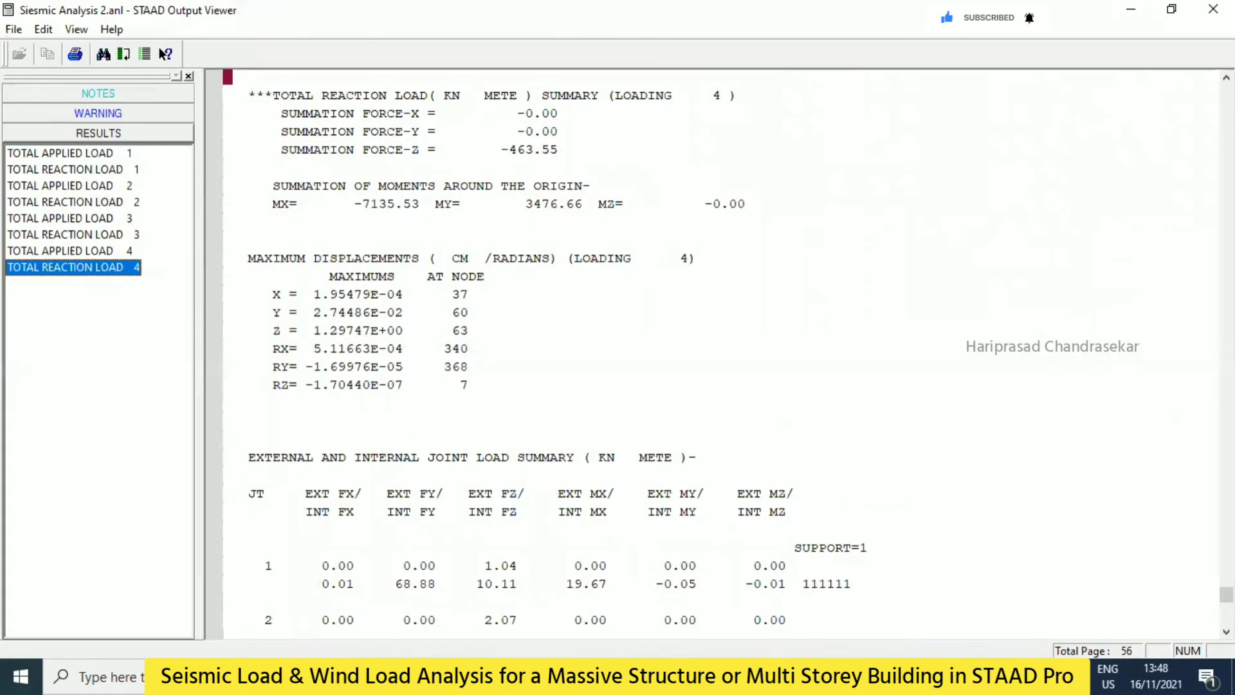
click(1213, 9)
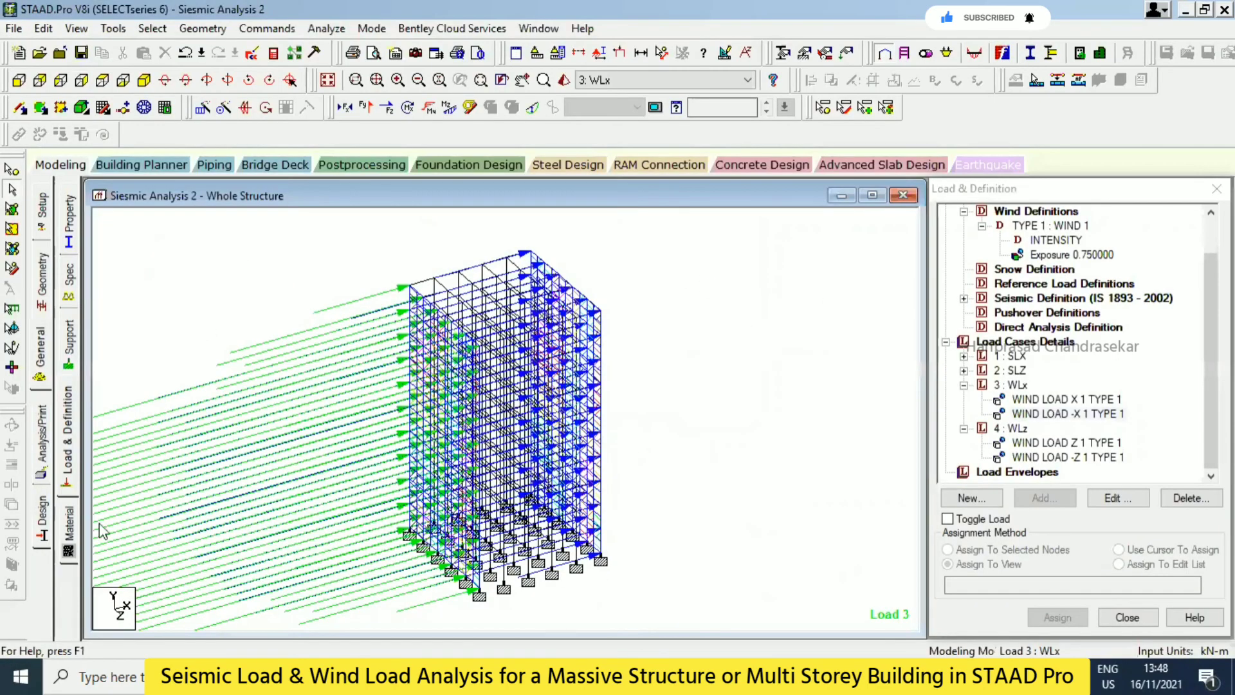